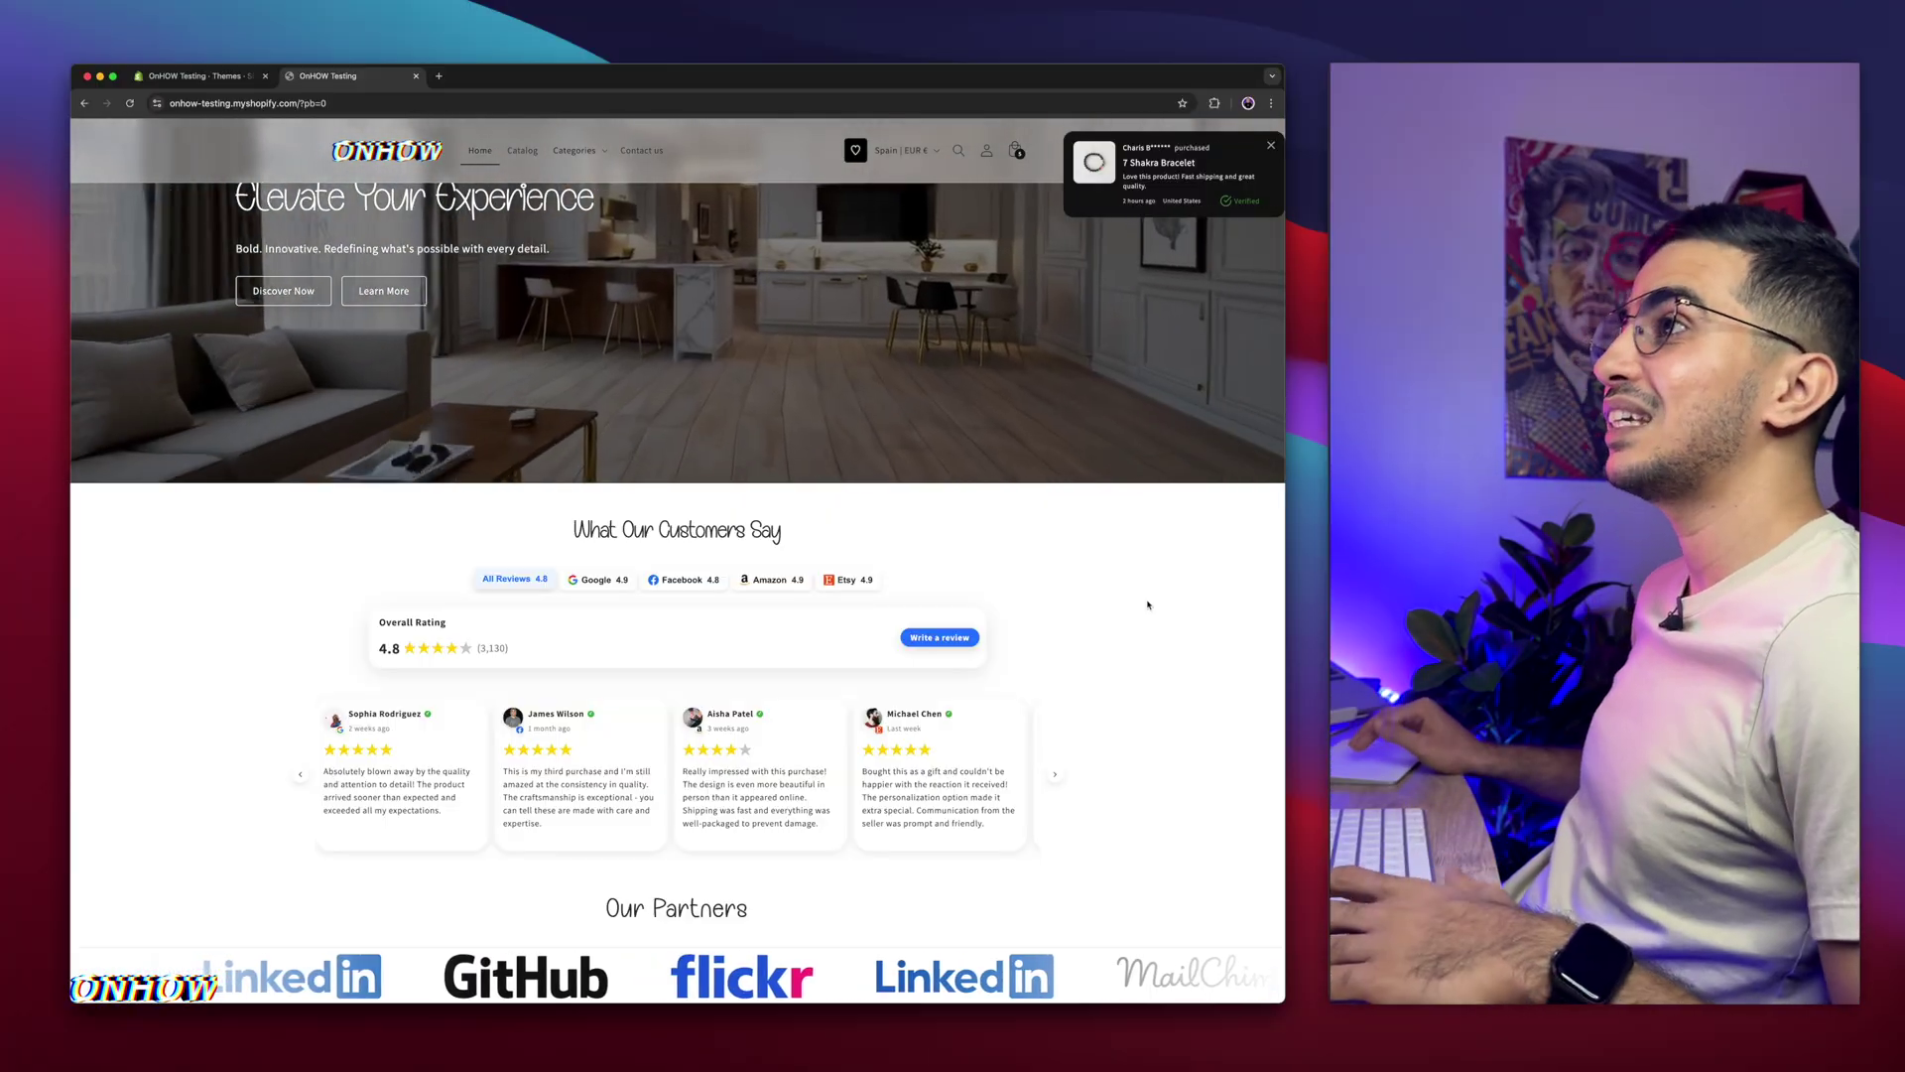
# Scroll up and down through the storefront homepage.
pyautogui.scroll(-3, 1148, 604)
pyautogui.scroll(2, 1148, 604)
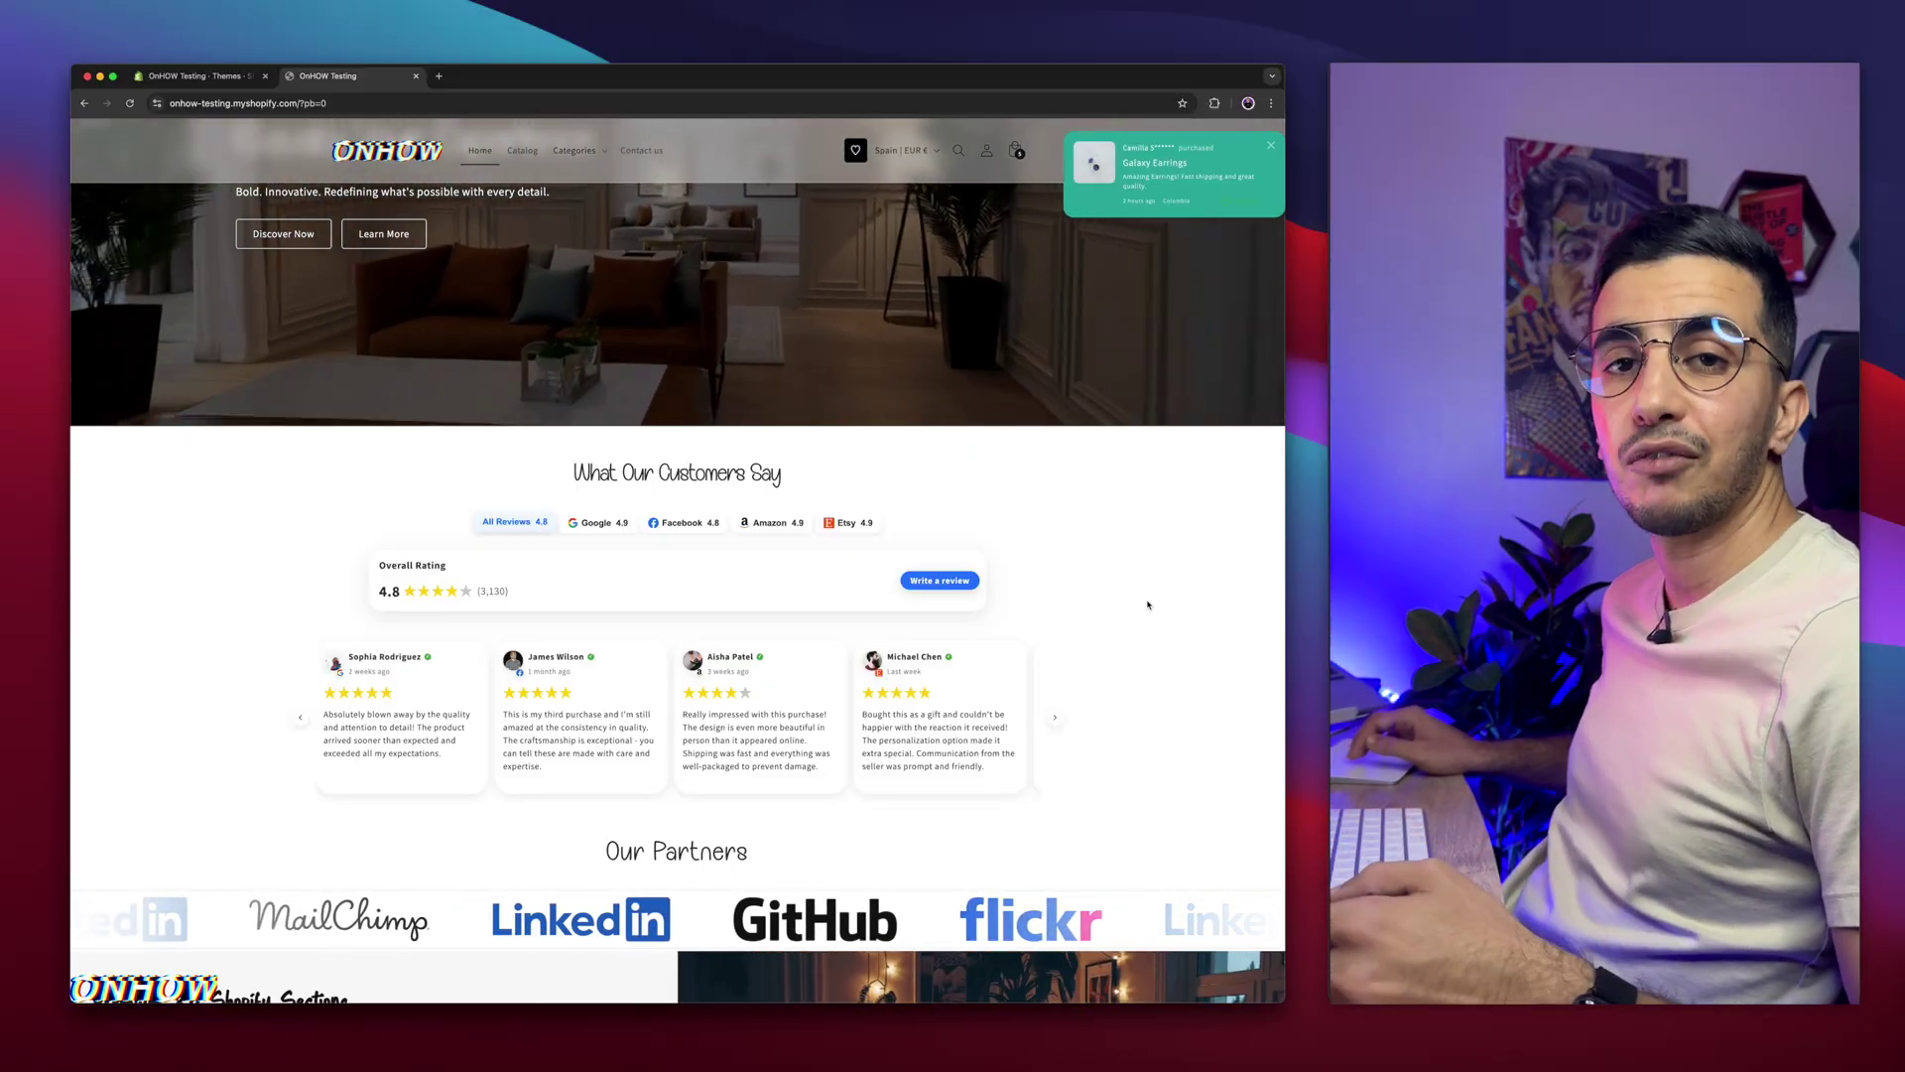
pyautogui.scroll(-3, 1148, 604)
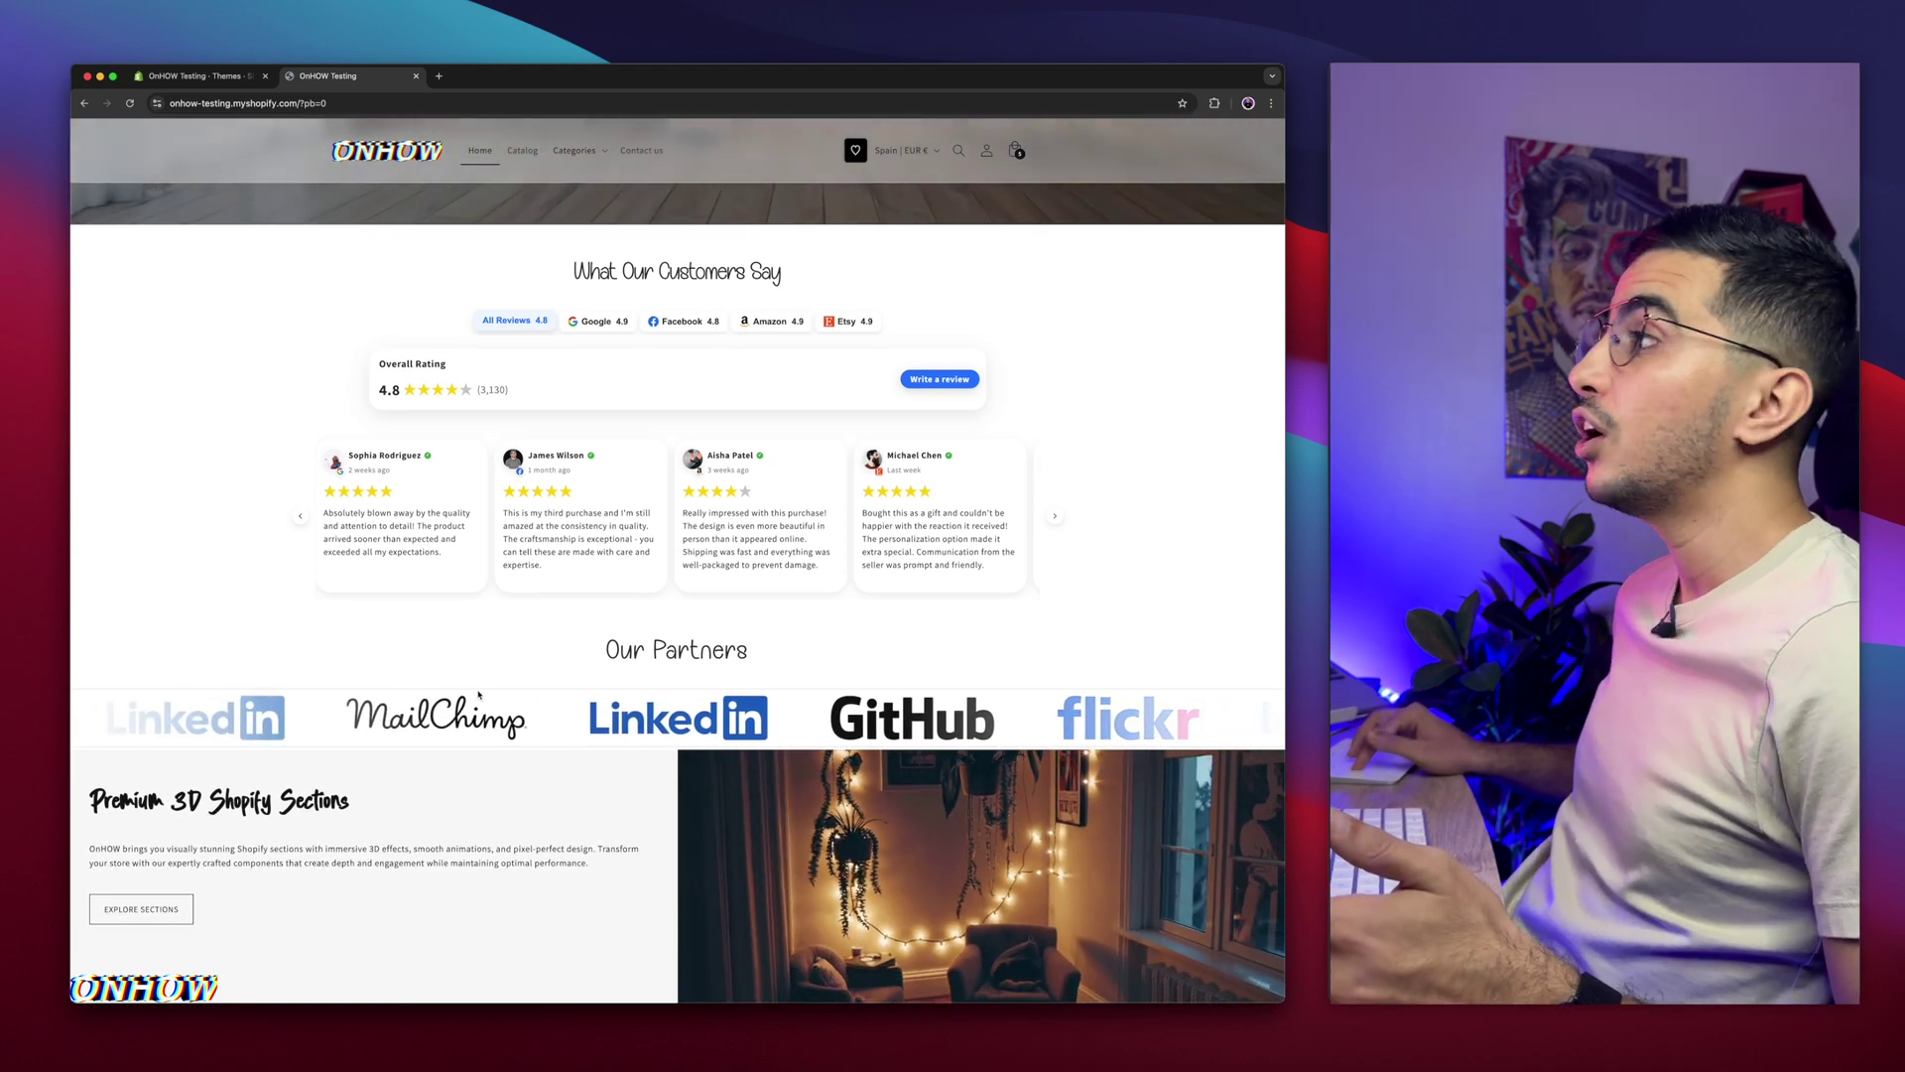
pyautogui.scroll(5, 1205, 256)
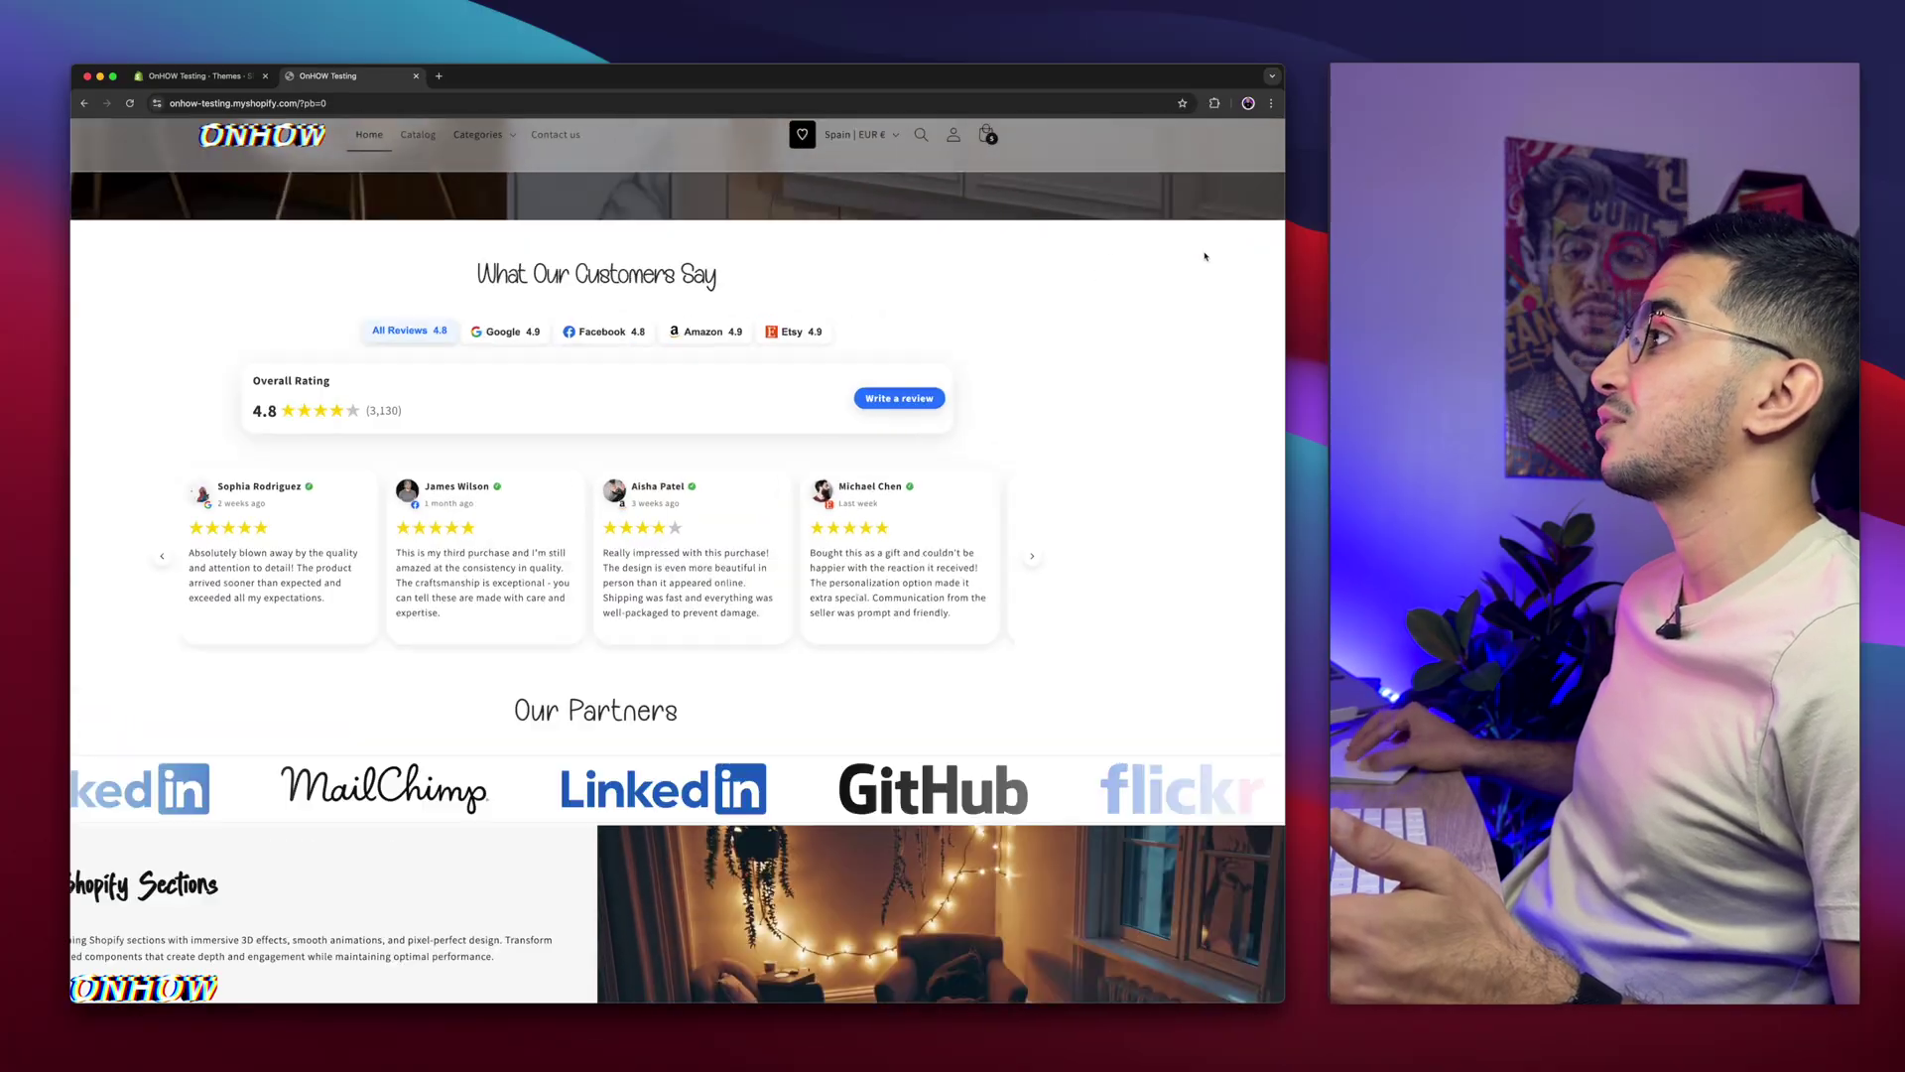
pyautogui.scroll(2, 1205, 256)
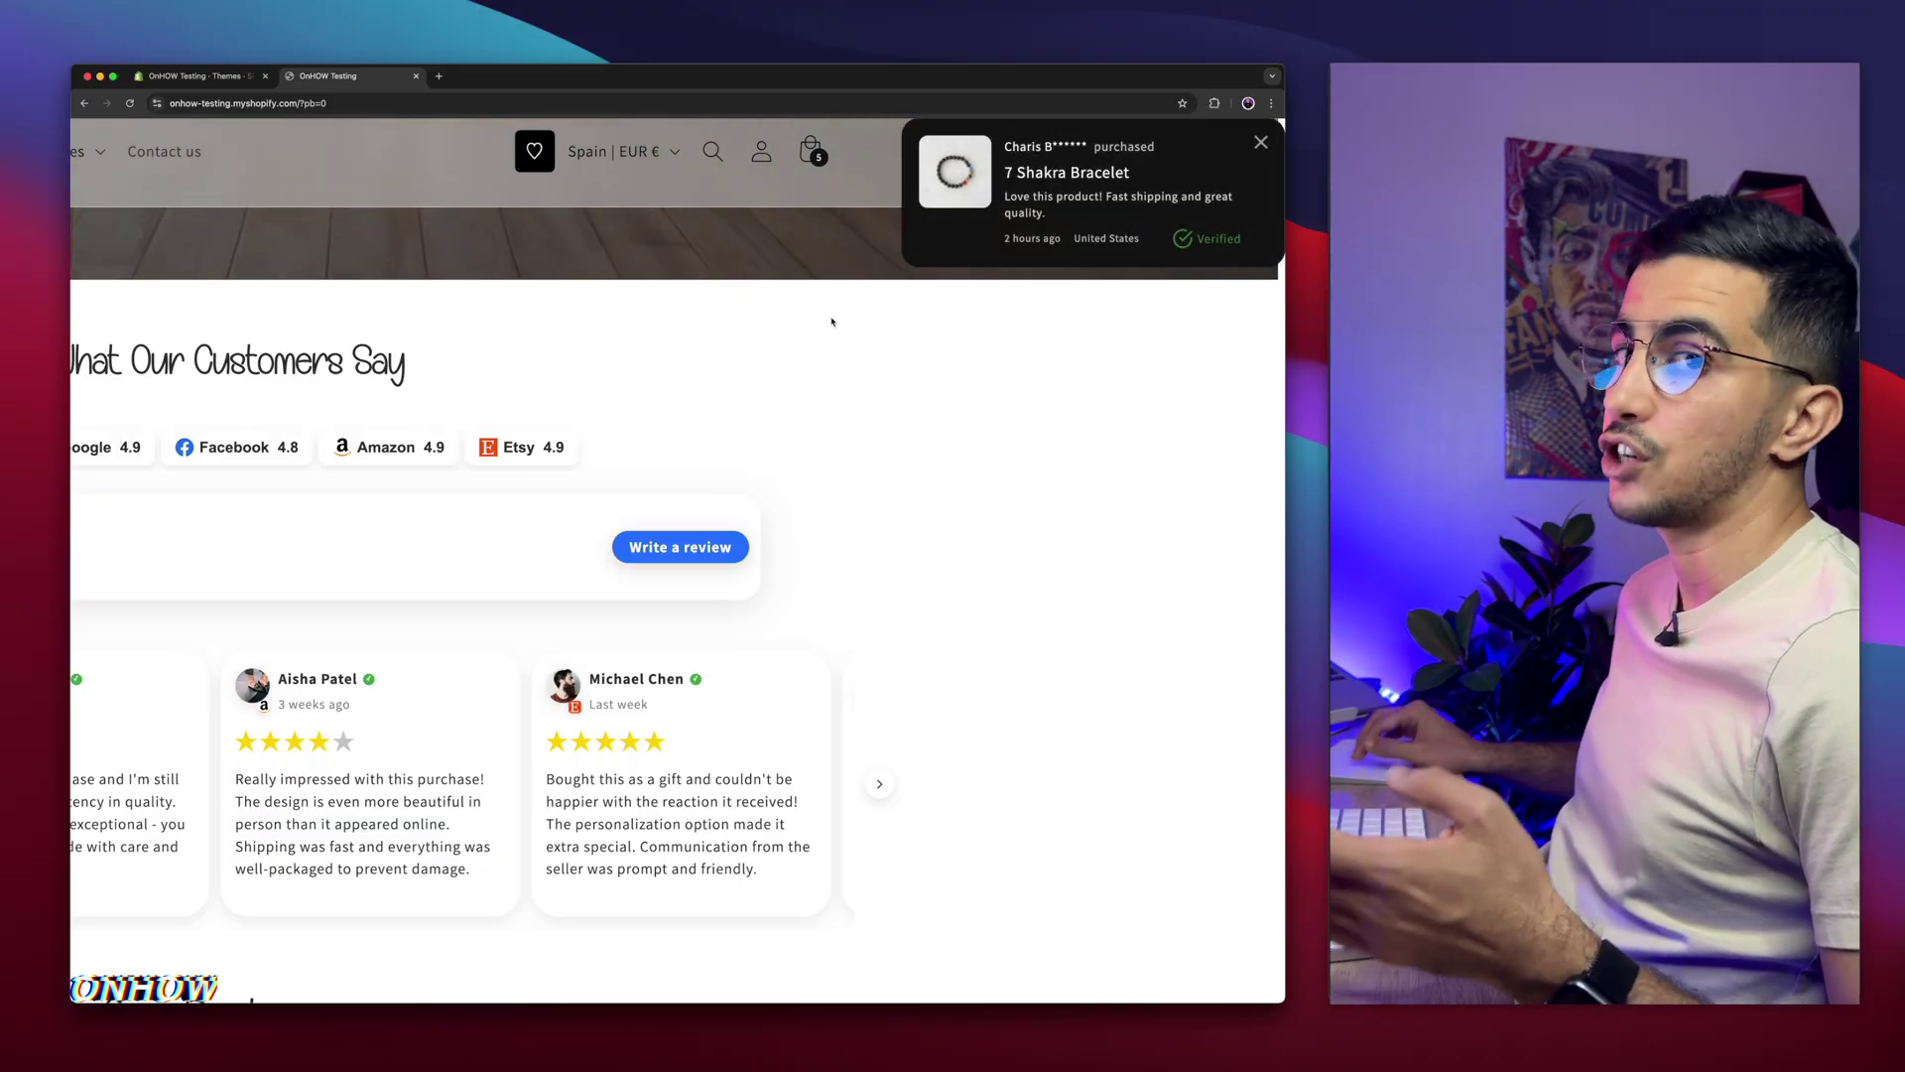
pyautogui.scroll(-5, 831, 322)
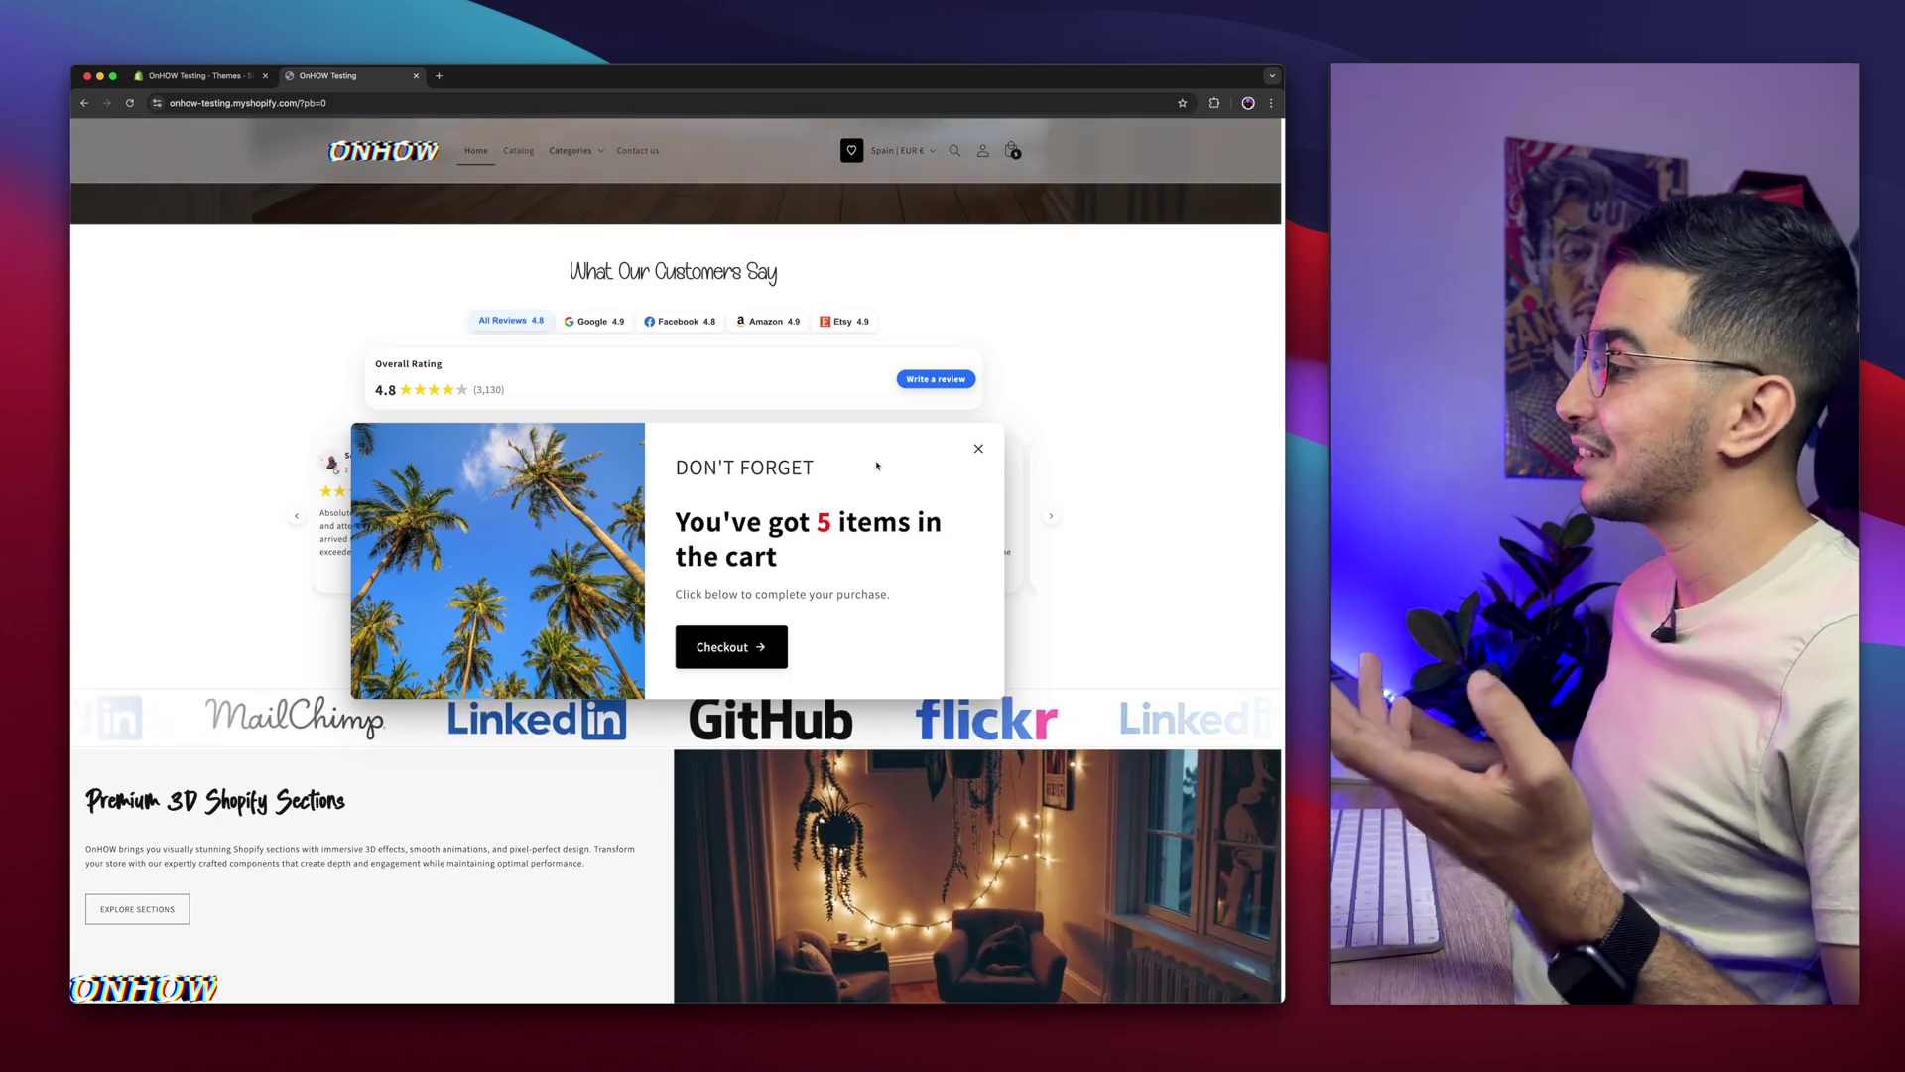
# Dismiss the 'Don't forget' cart reminder and scroll to the Featured Videos carousel.
pyautogui.click(275, 435)
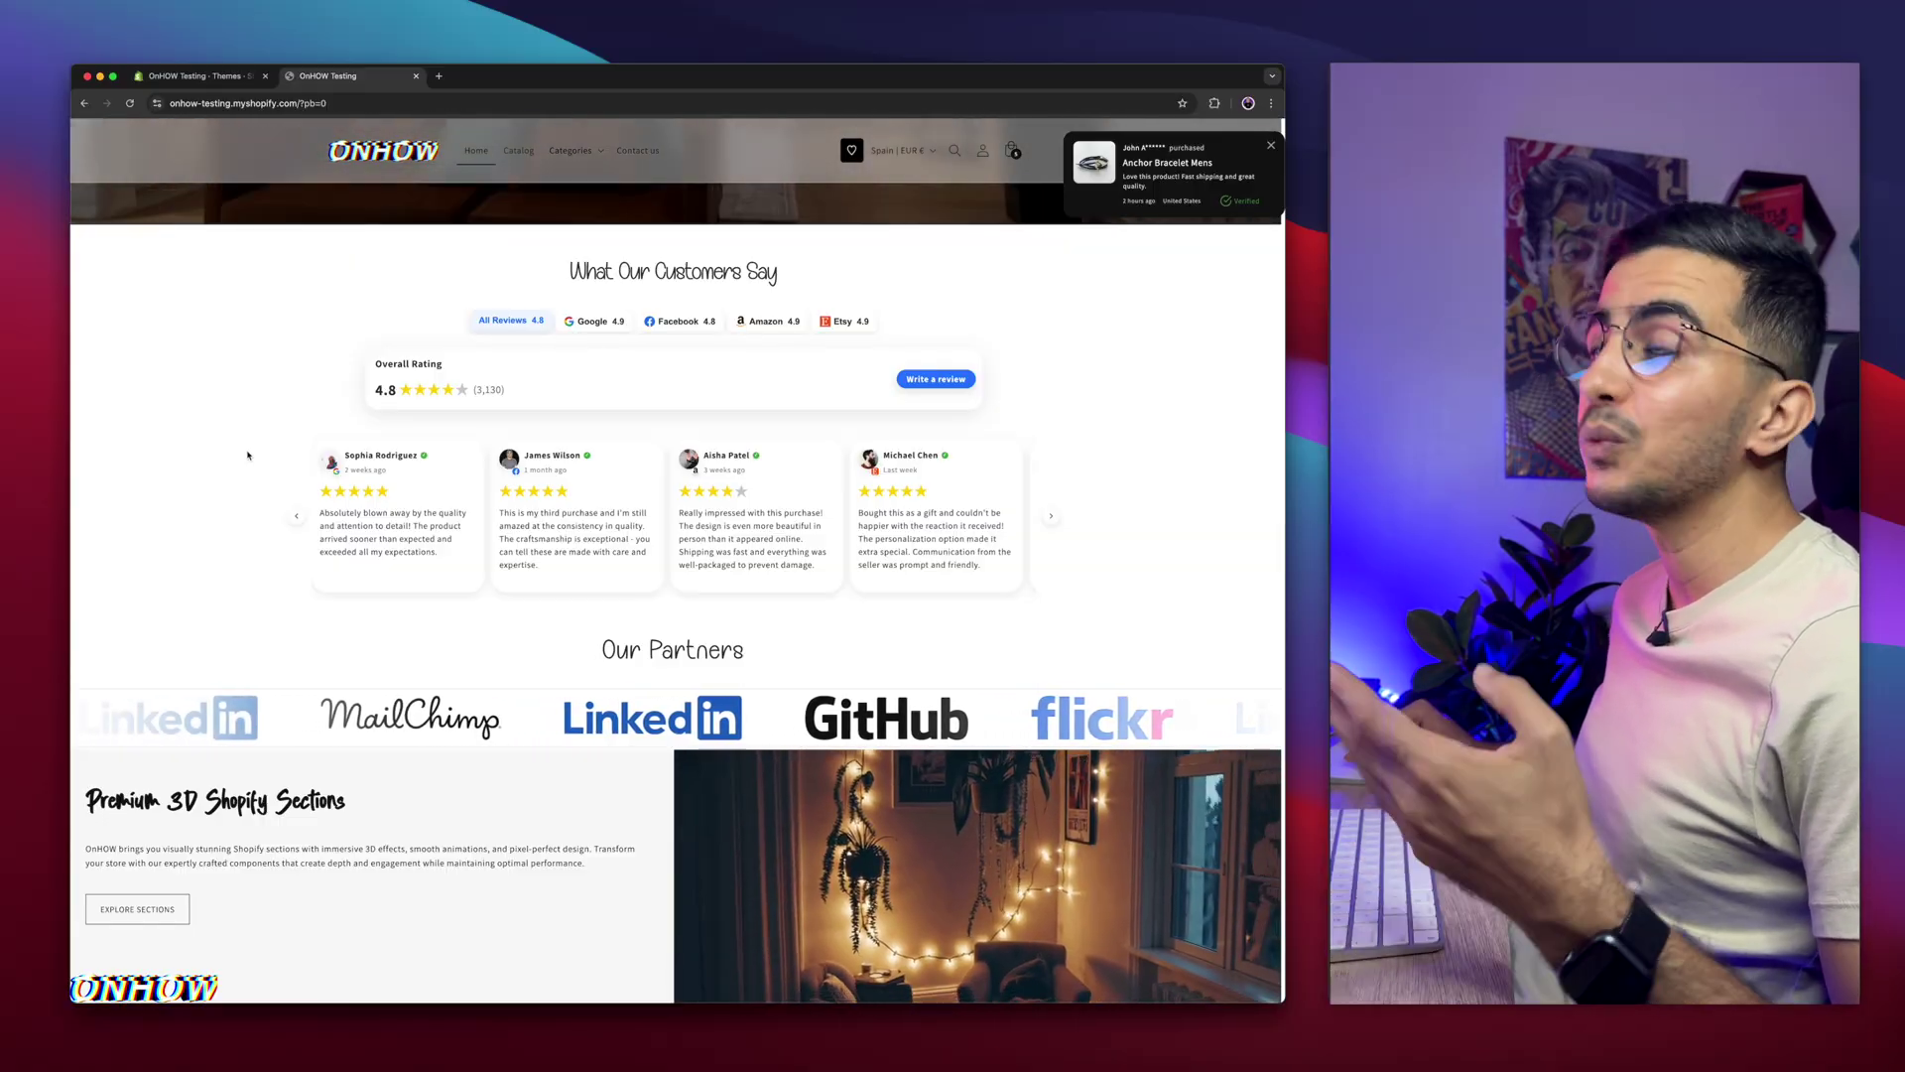
pyautogui.scroll(-20, 248, 455)
pyautogui.scroll(-6, 248, 456)
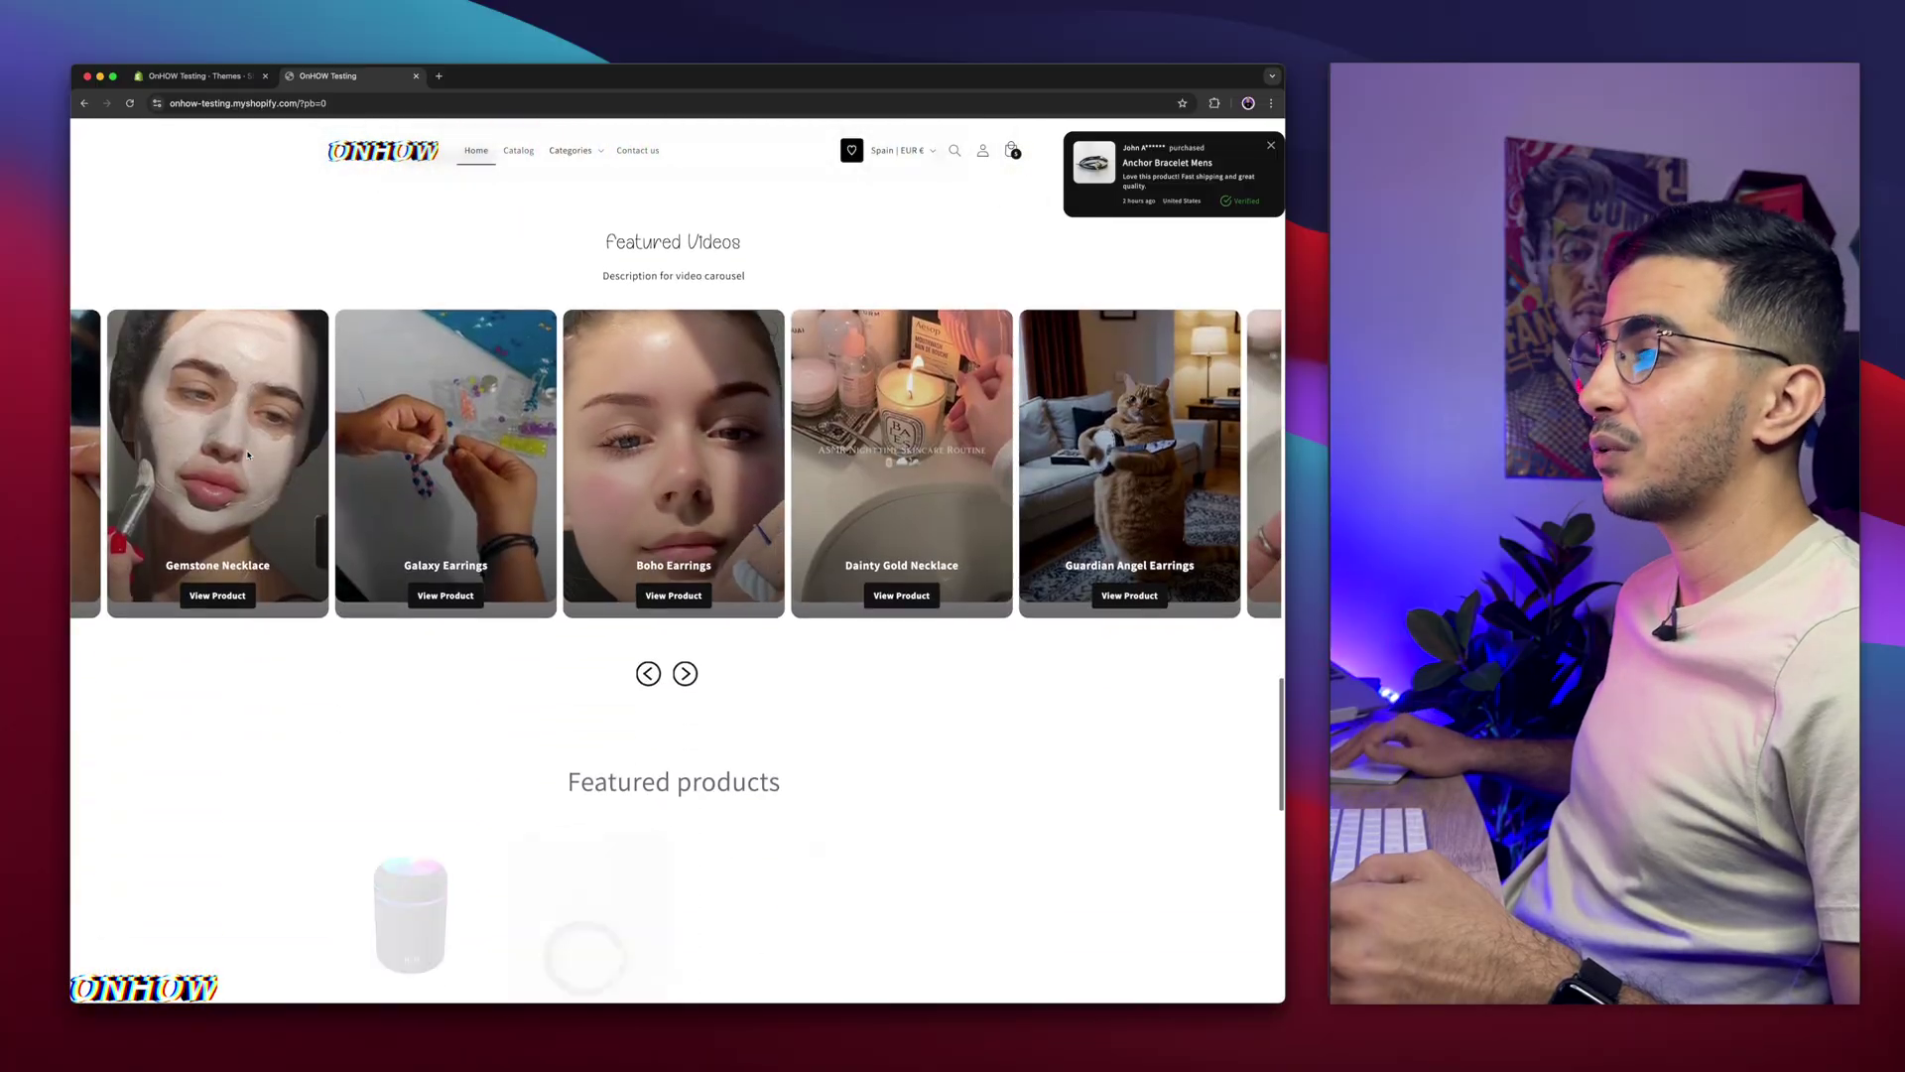
pyautogui.scroll(2, 242, 446)
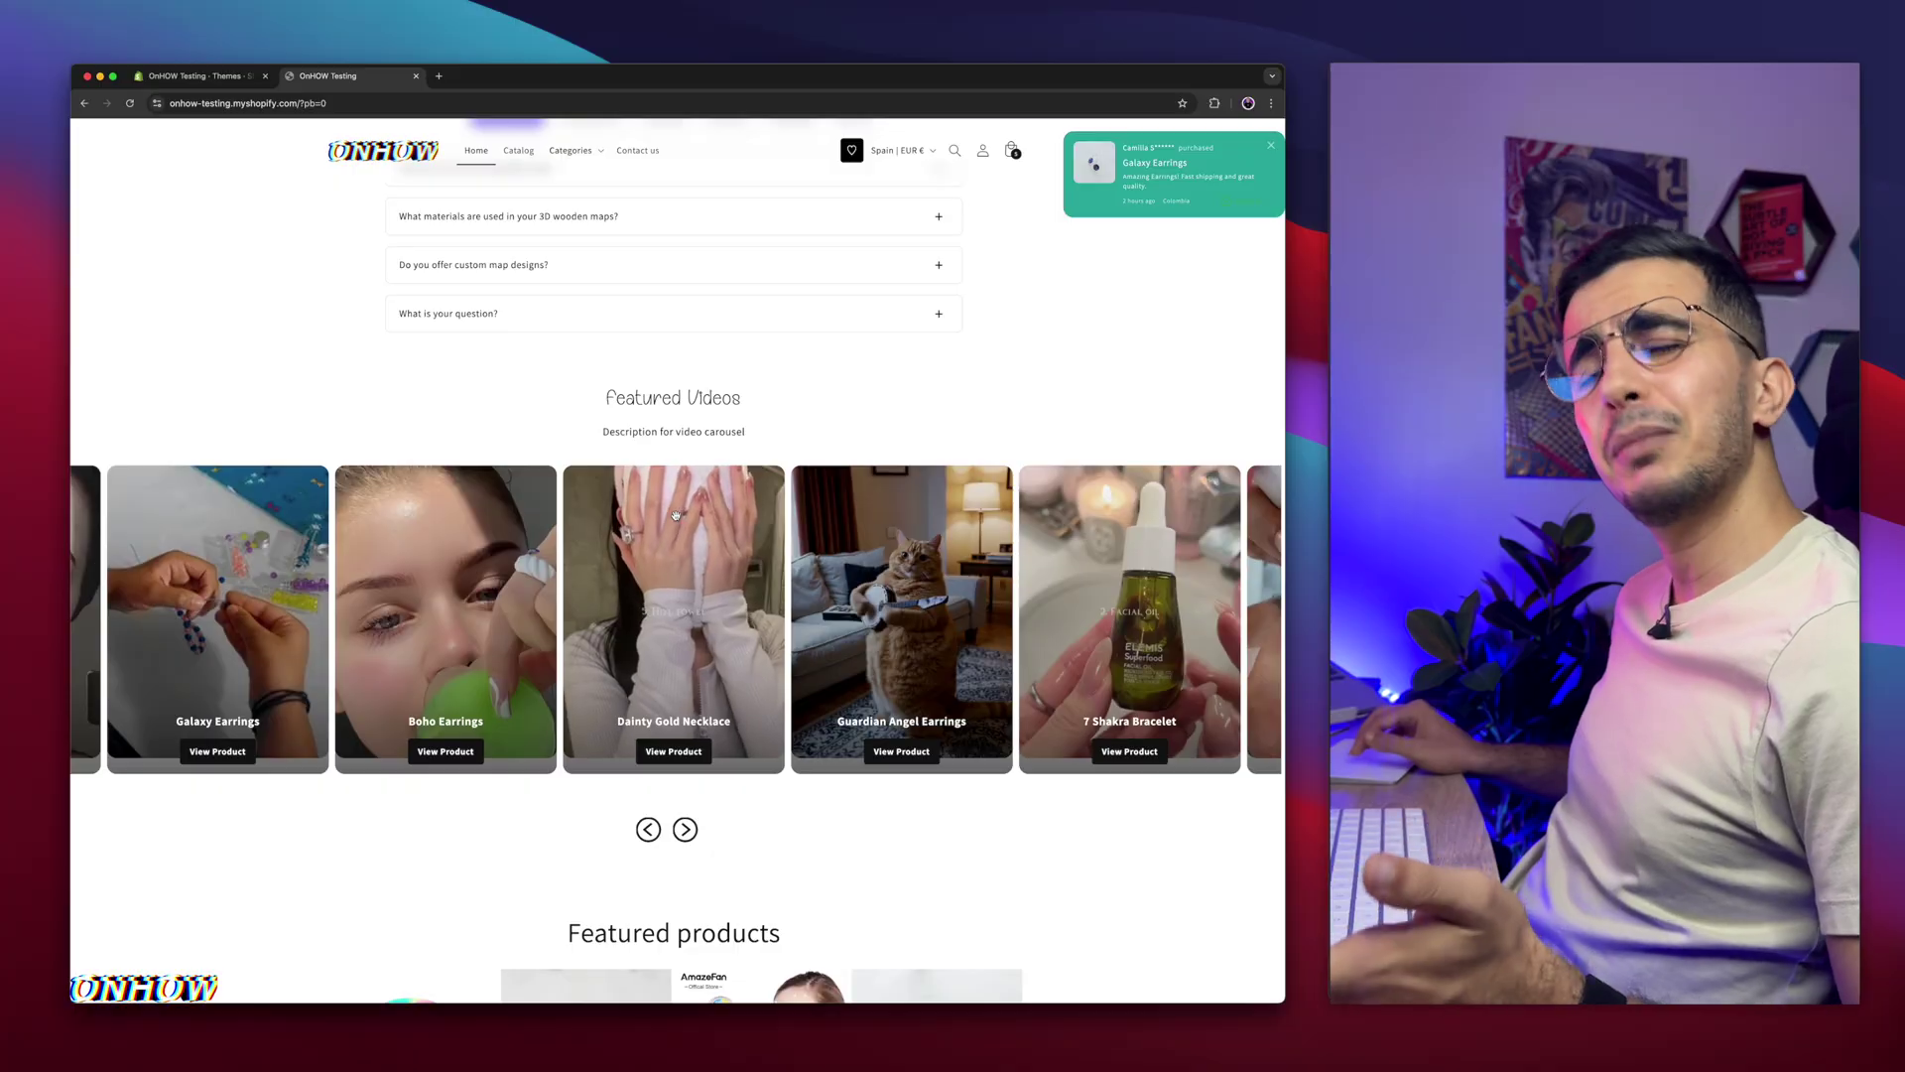
# Return to the themes list and choose Edit code from the Horizon theme's actions menu.
pyautogui.click(416, 75)
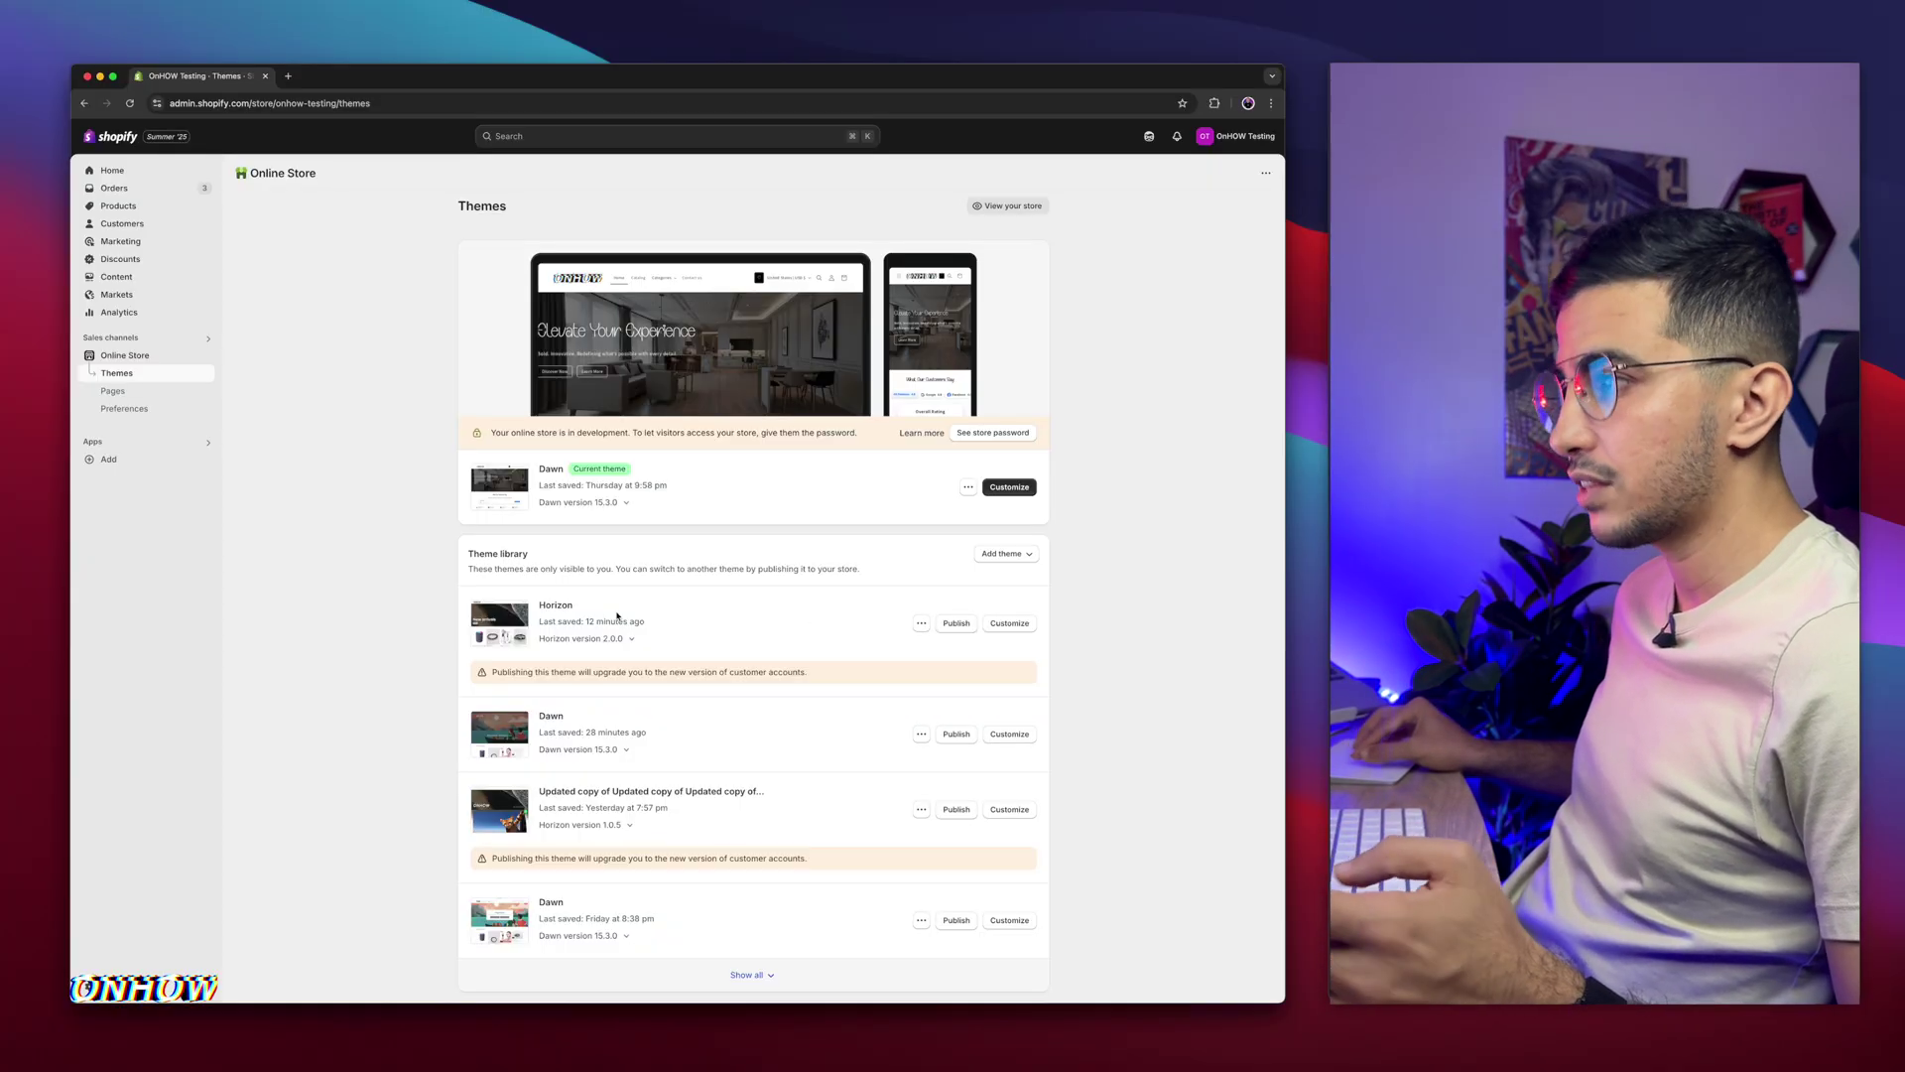
pyautogui.click(966, 489)
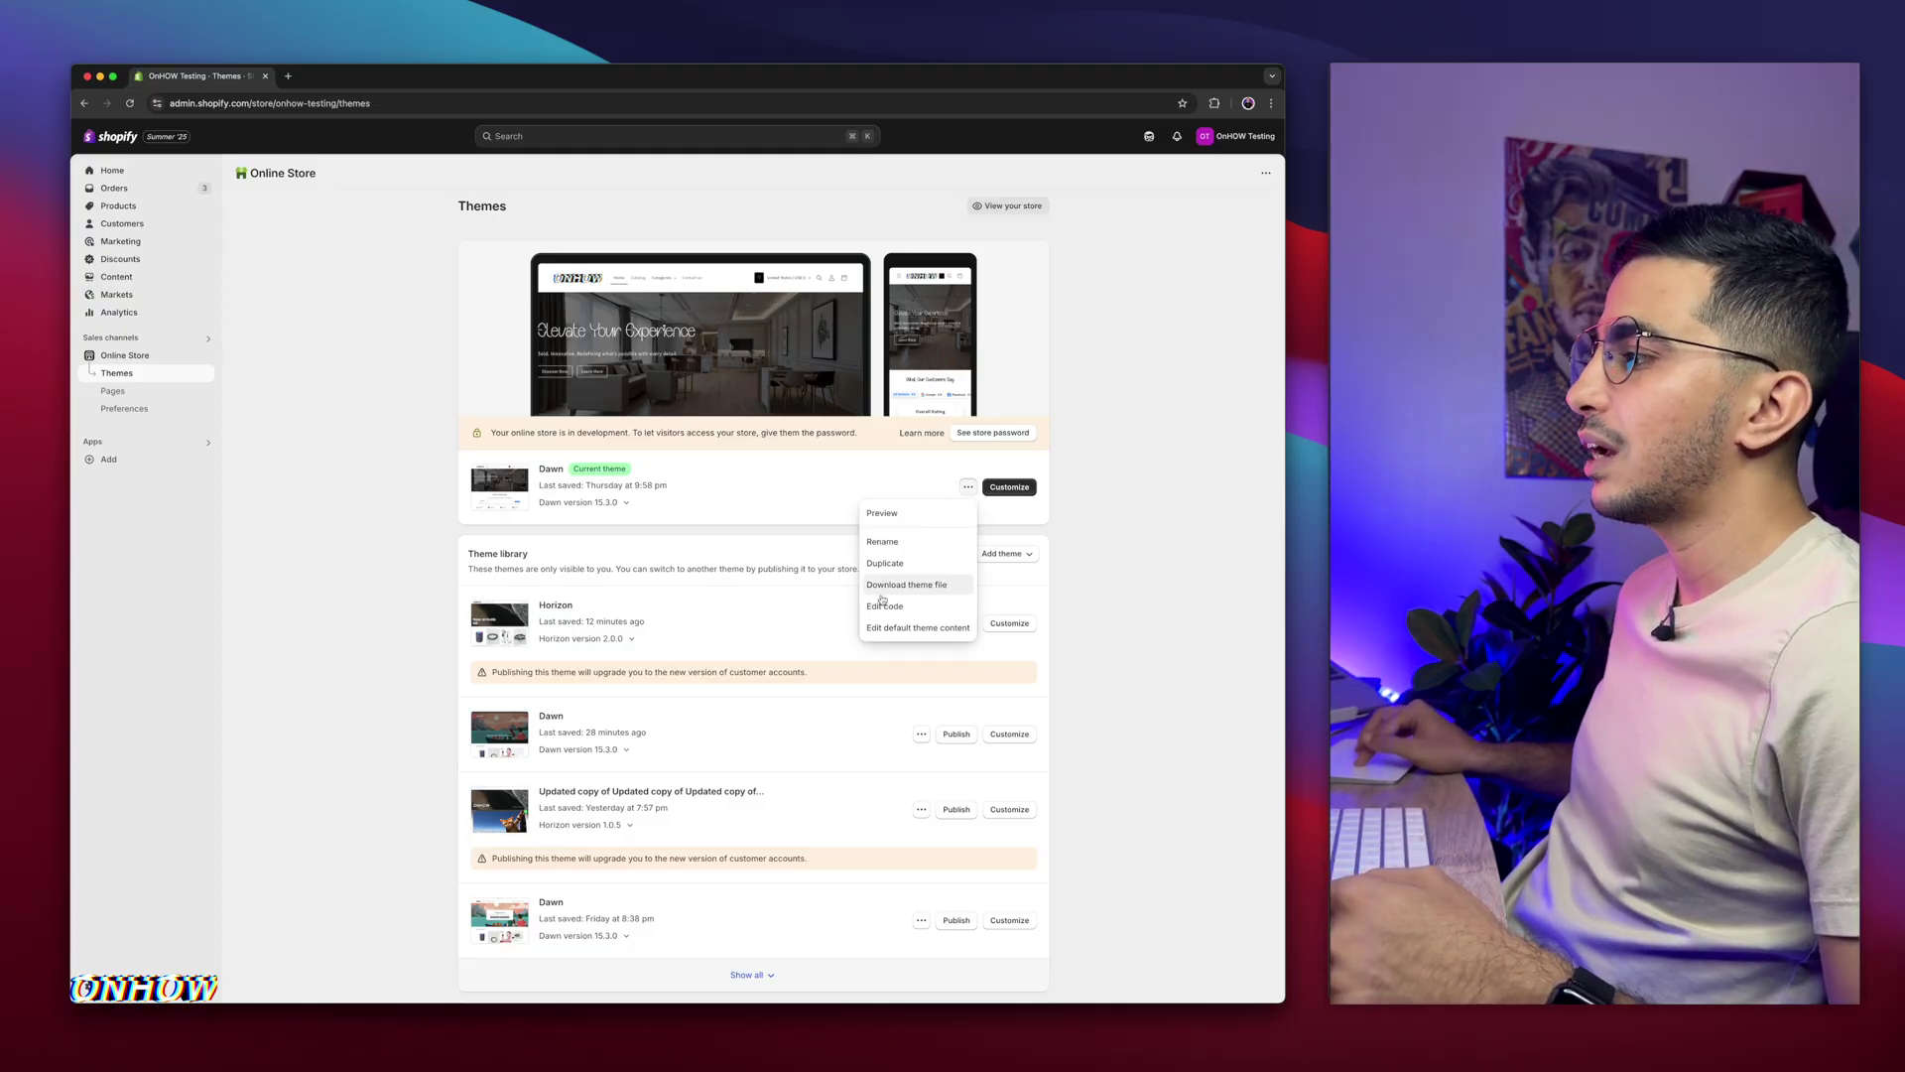
pyautogui.click(754, 644)
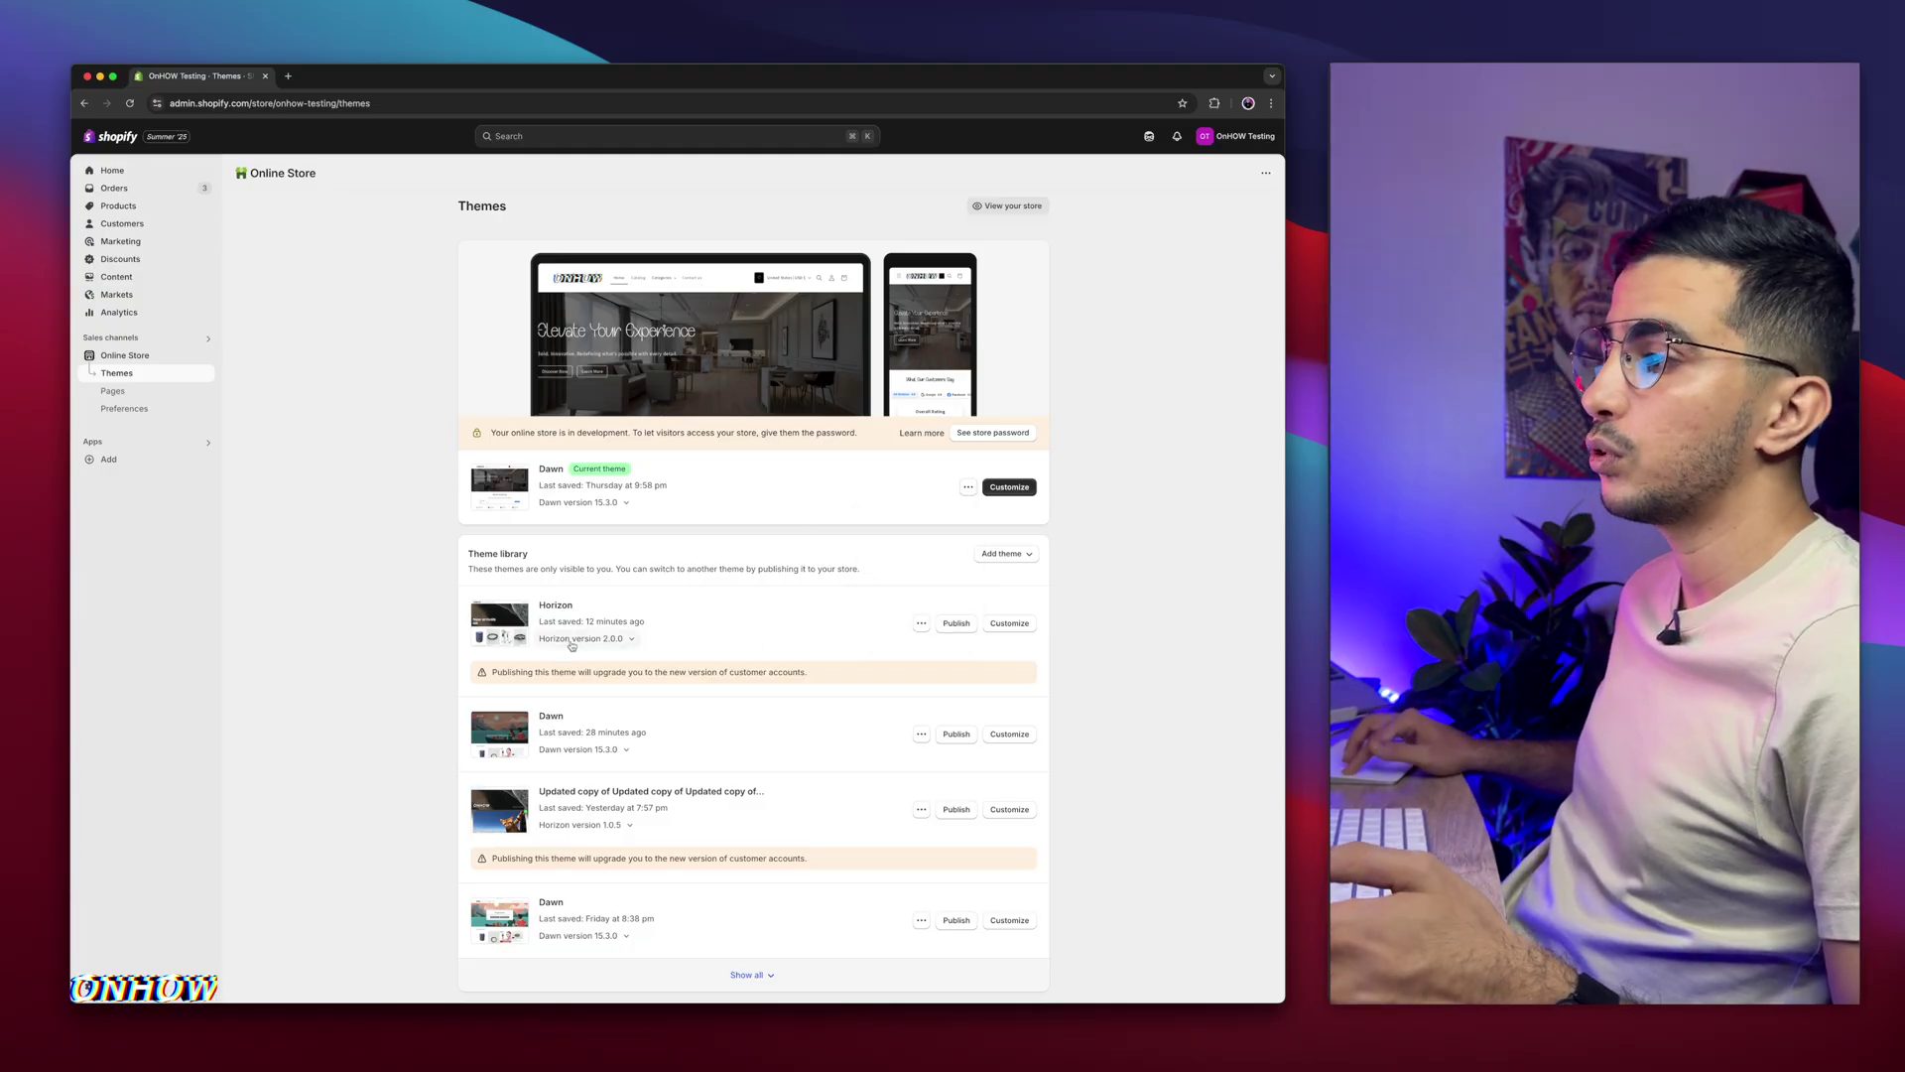
pyautogui.click(921, 624)
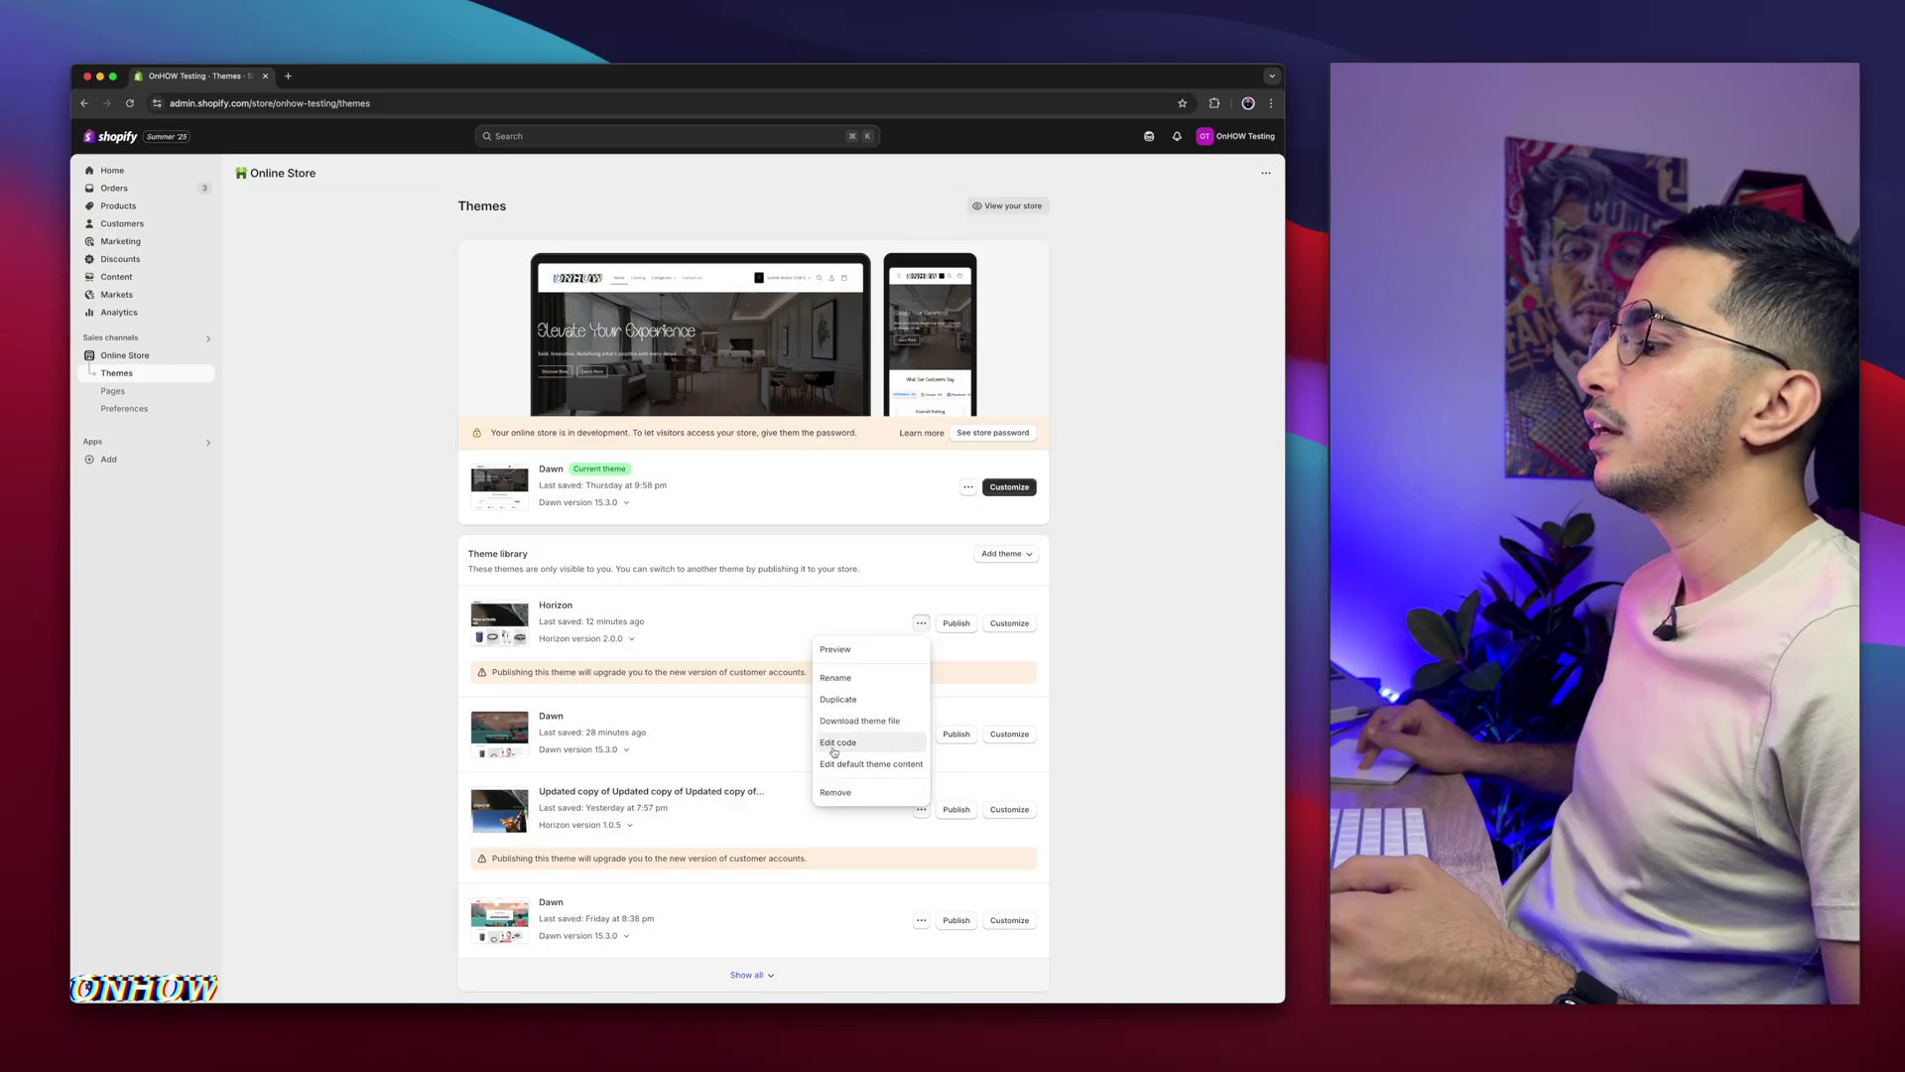
pyautogui.click(838, 742)
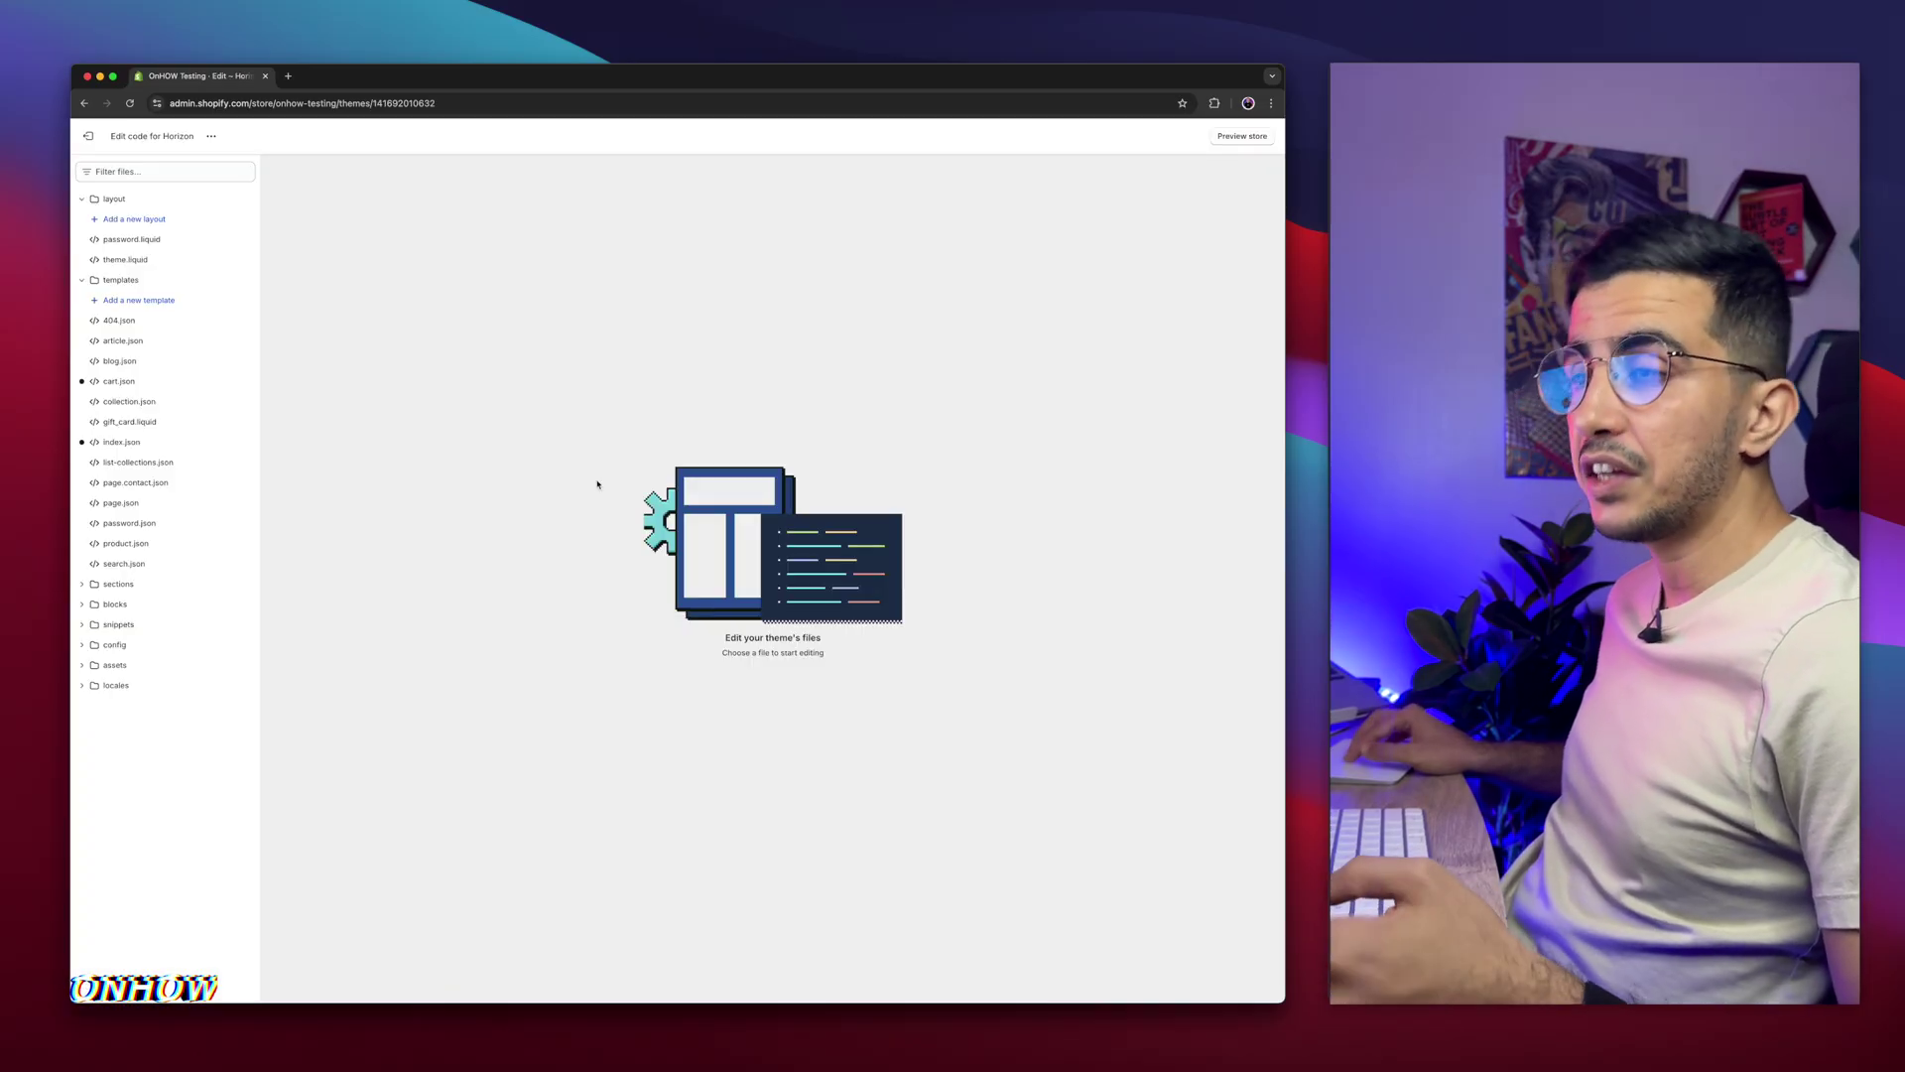
# Add a Liquid section file named video-slider in the Horizon sections folder.
pyautogui.press('super+equal')
pyautogui.press('super+equal')
pyautogui.press('super+equal')
pyautogui.press('super+equal')
pyautogui.press('super+equal')
pyautogui.press('super+equal')
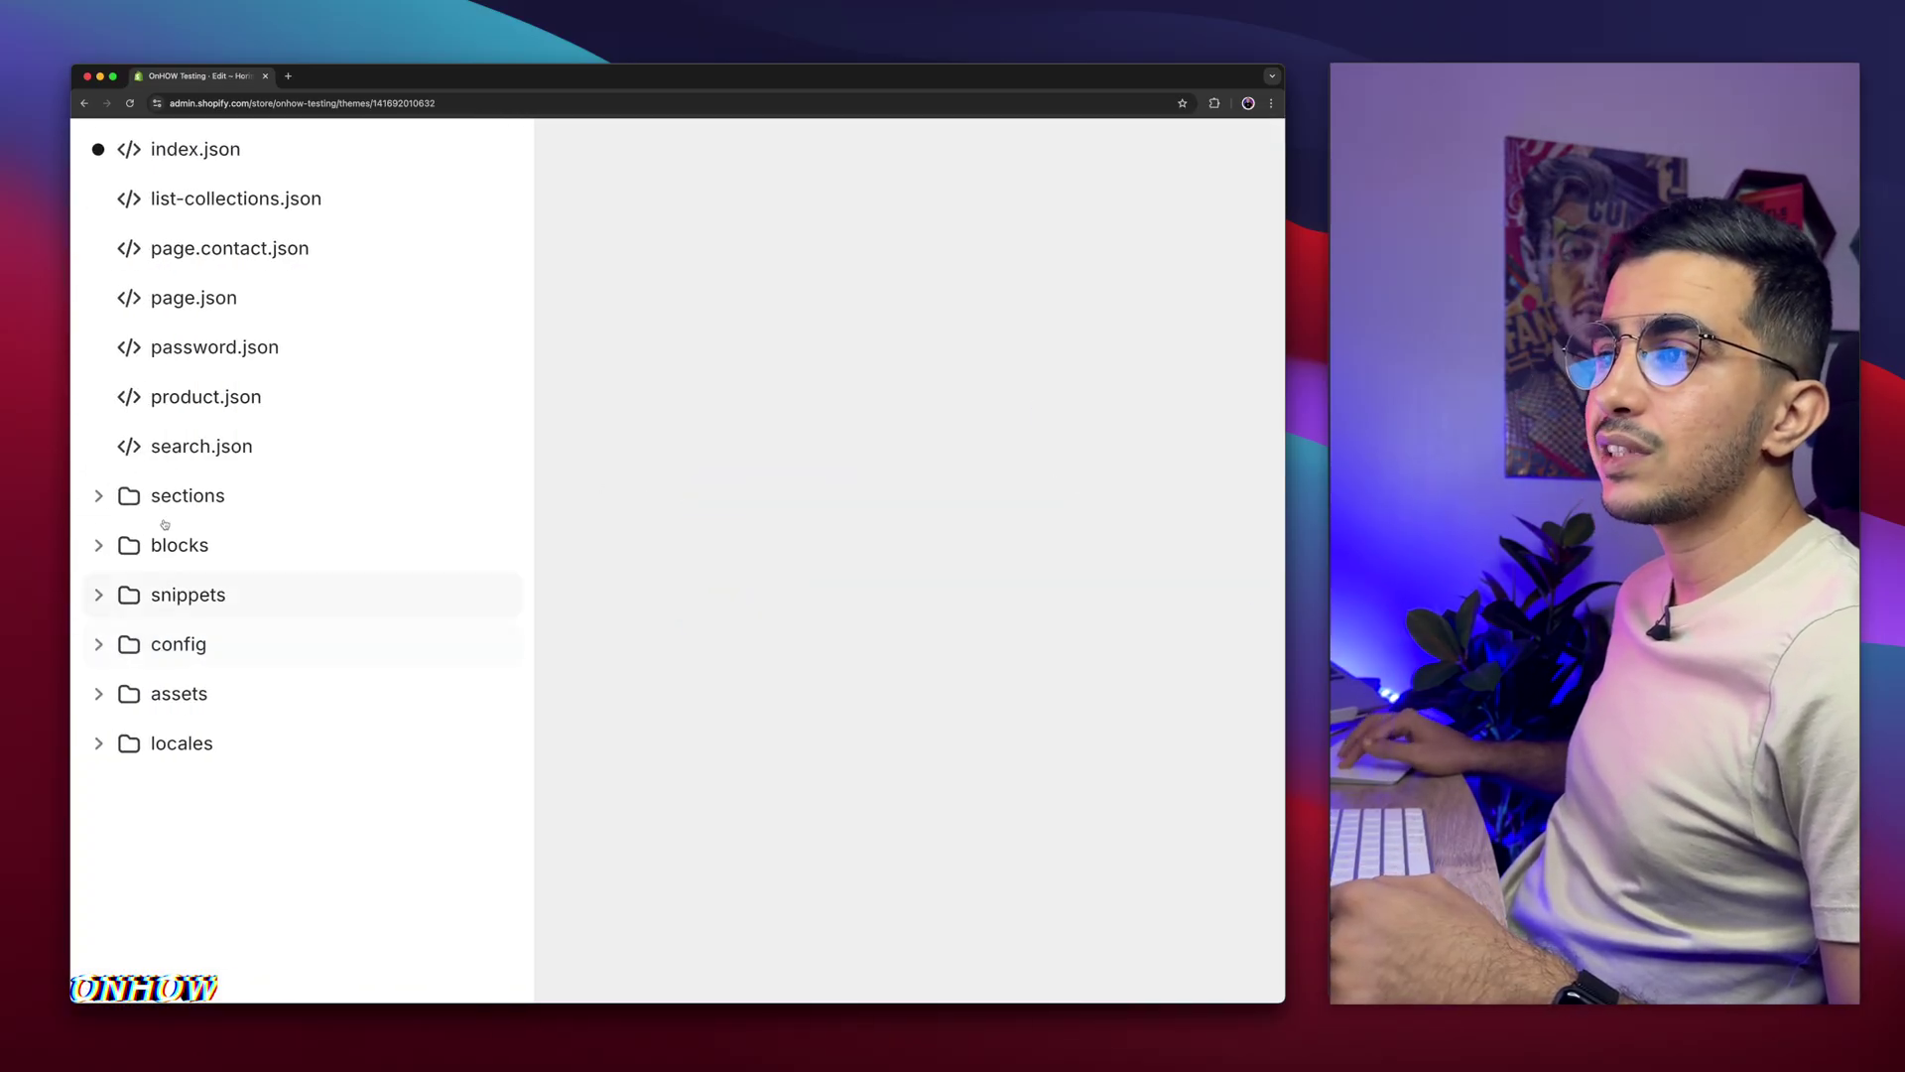
pyautogui.click(165, 507)
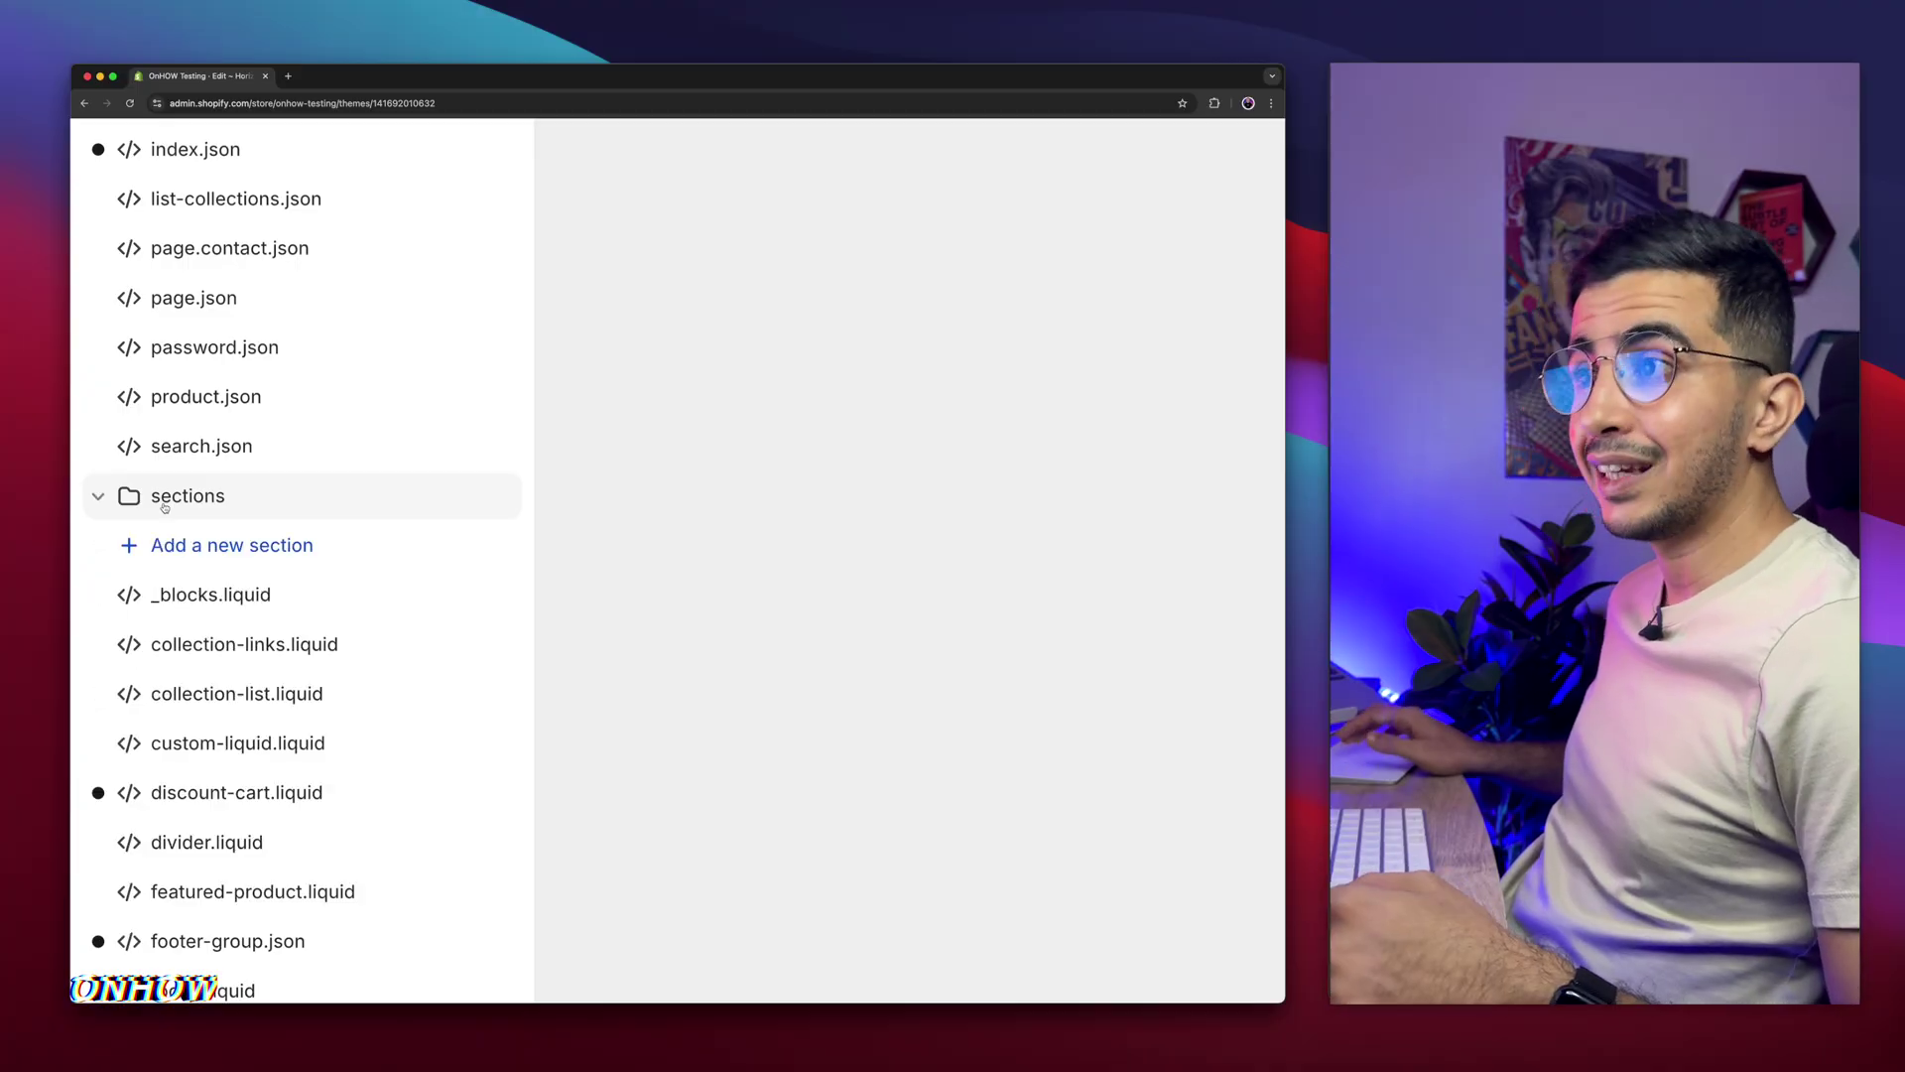
pyautogui.click(210, 545)
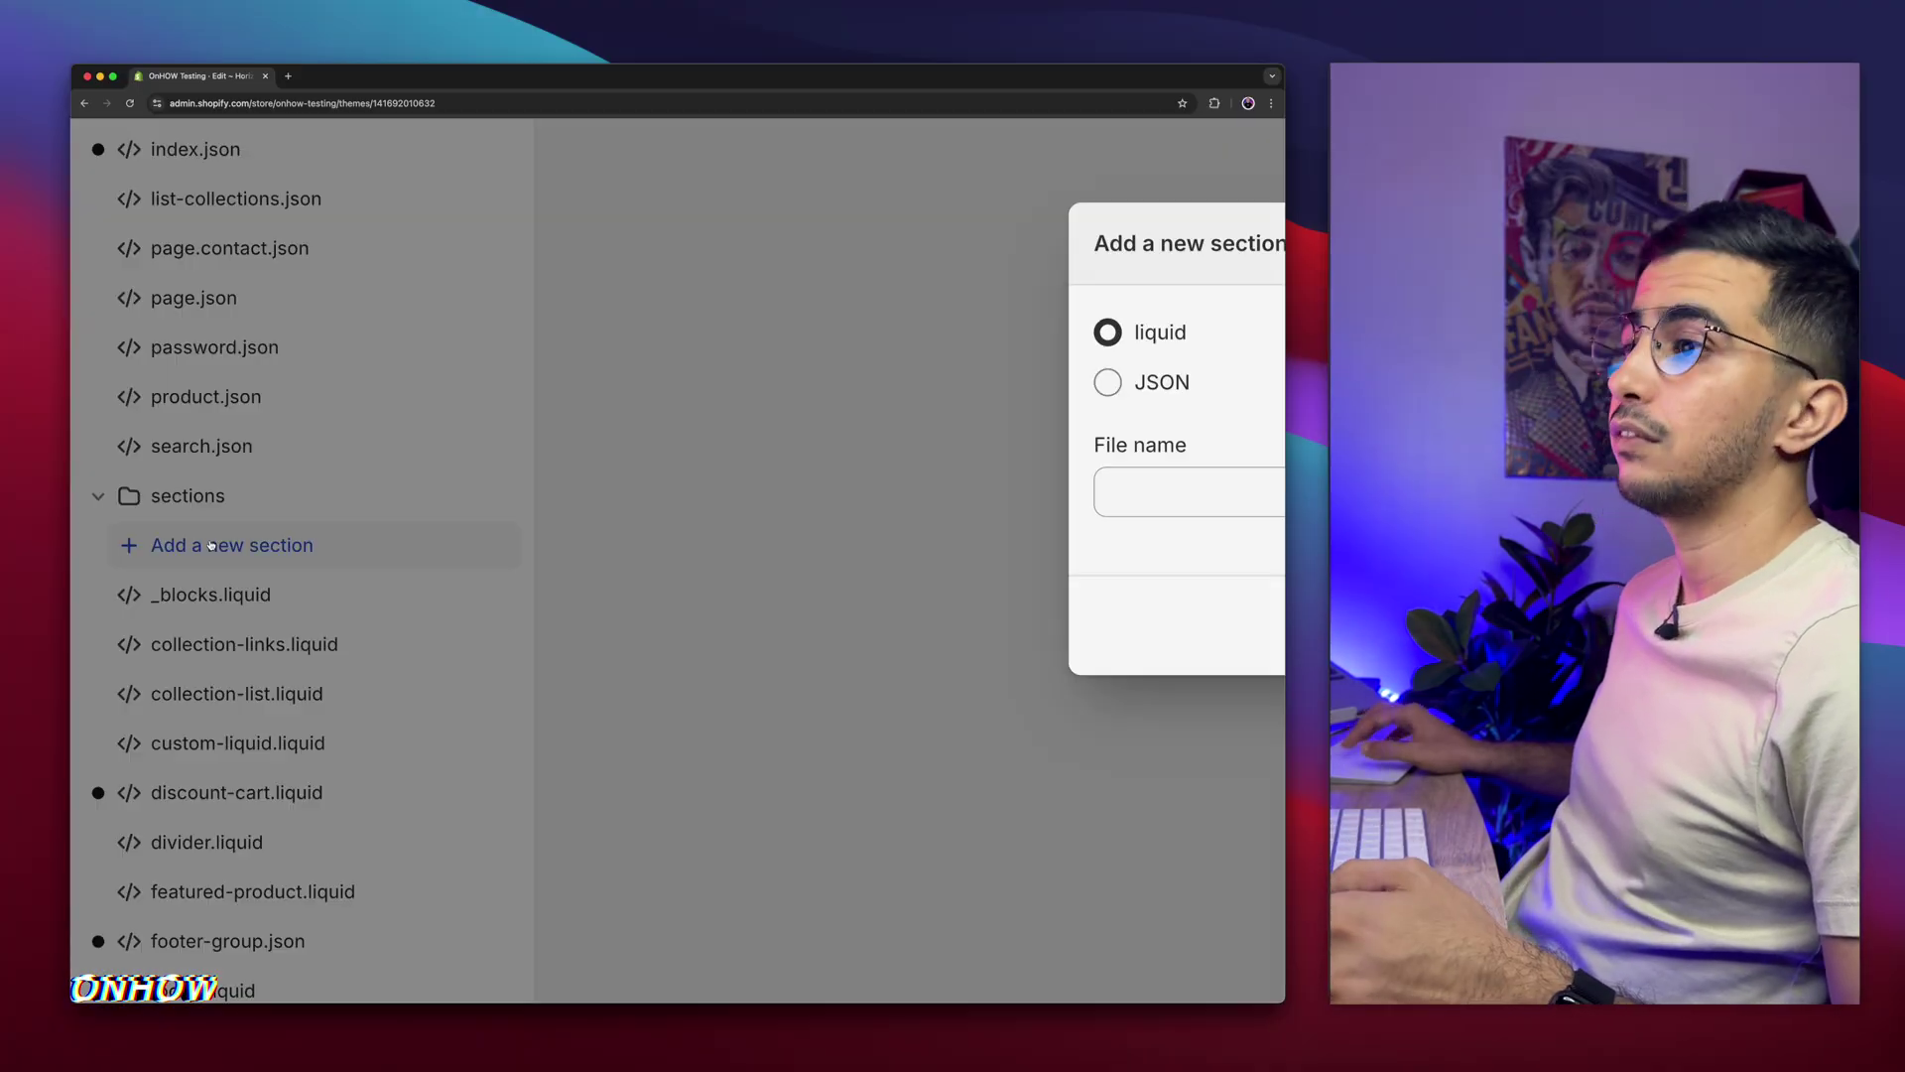
pyautogui.press('super+0')
pyautogui.click(566, 583)
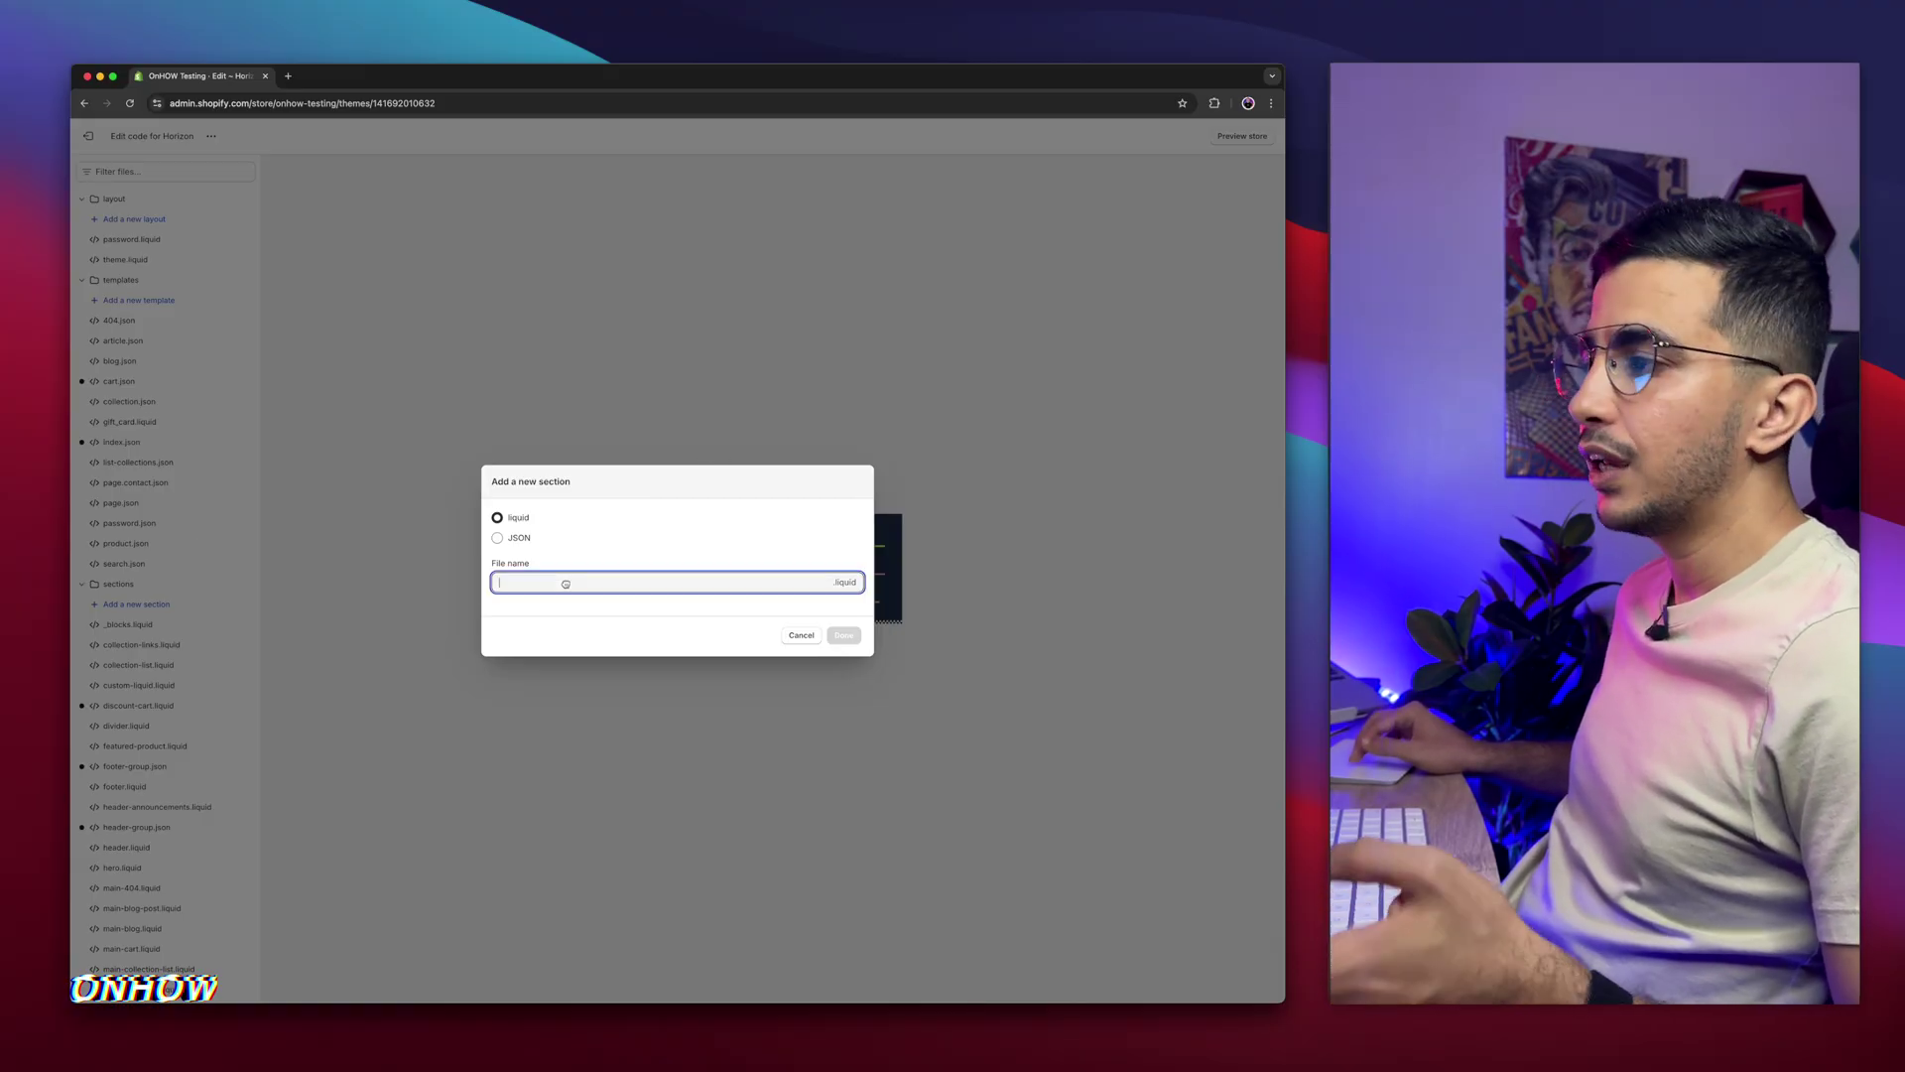
pyautogui.write('video-s')
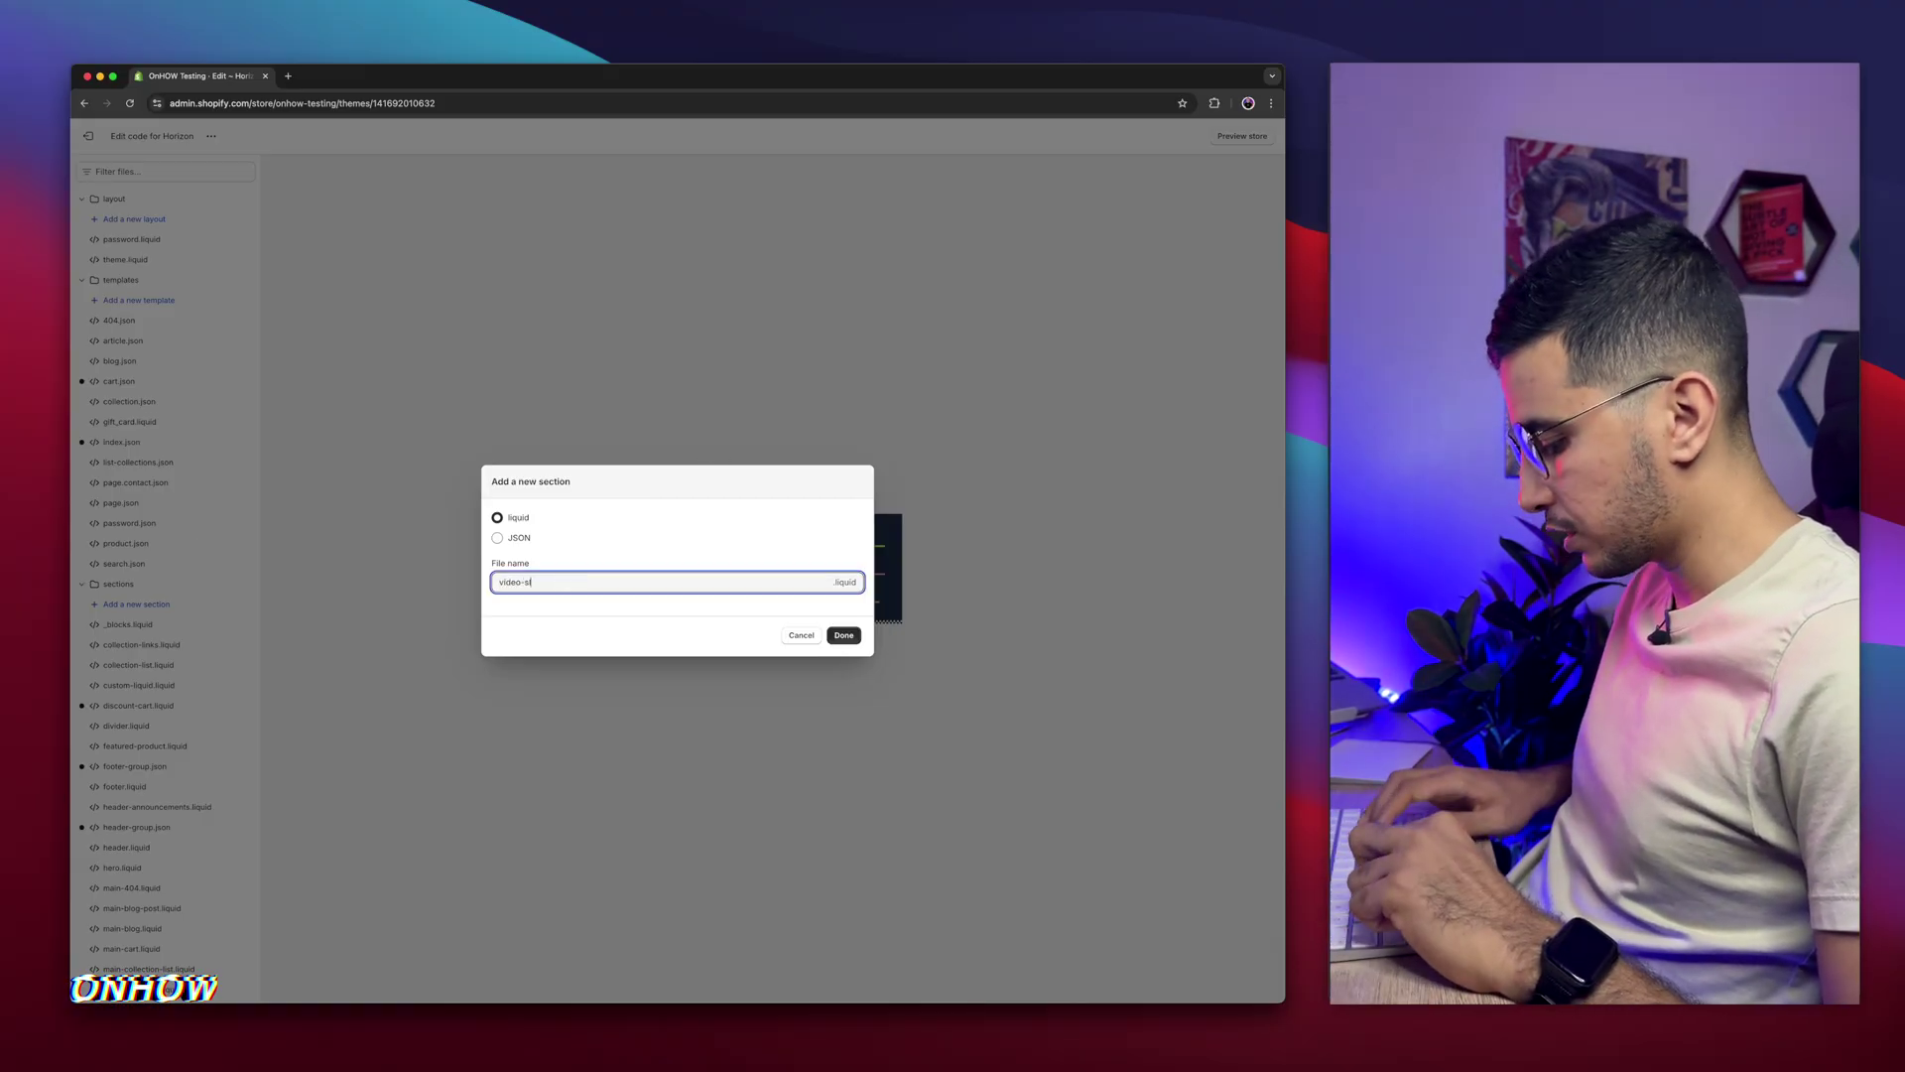
pyautogui.write('lider')
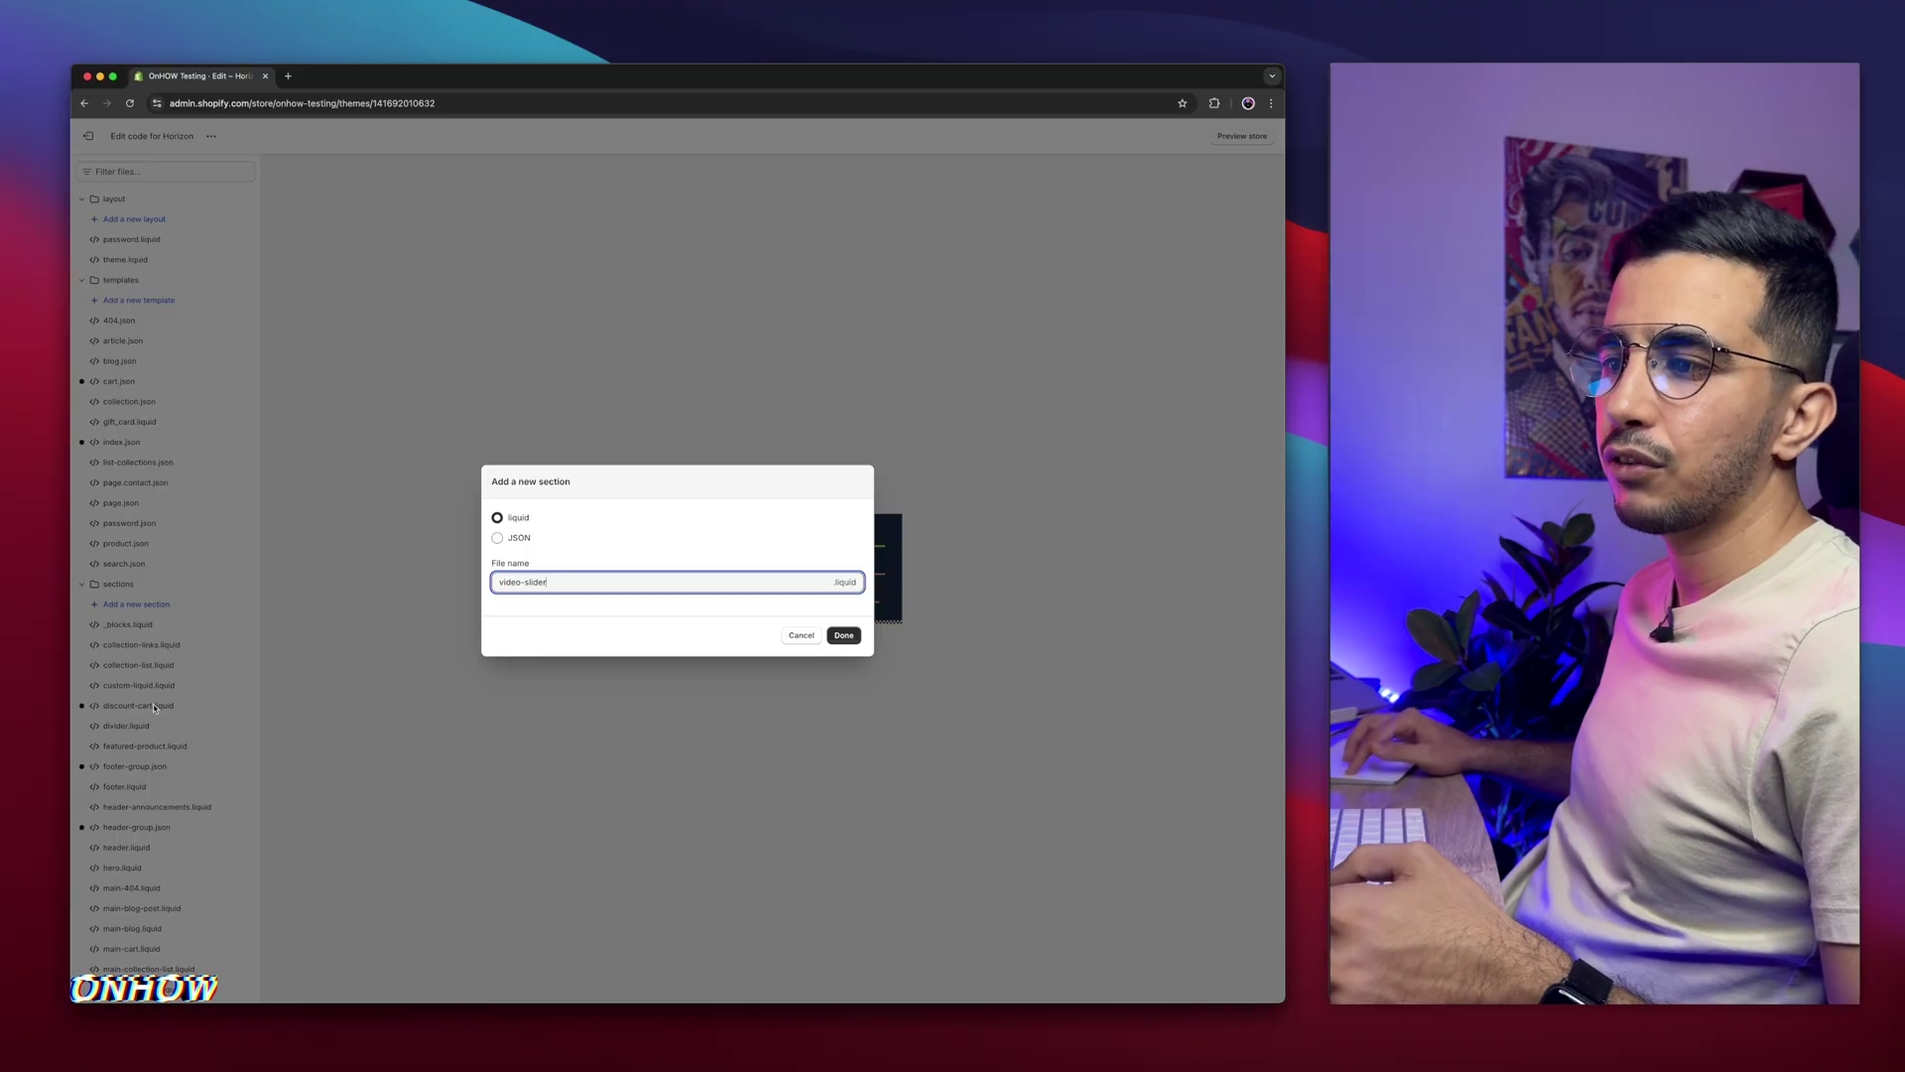
pyautogui.click(854, 637)
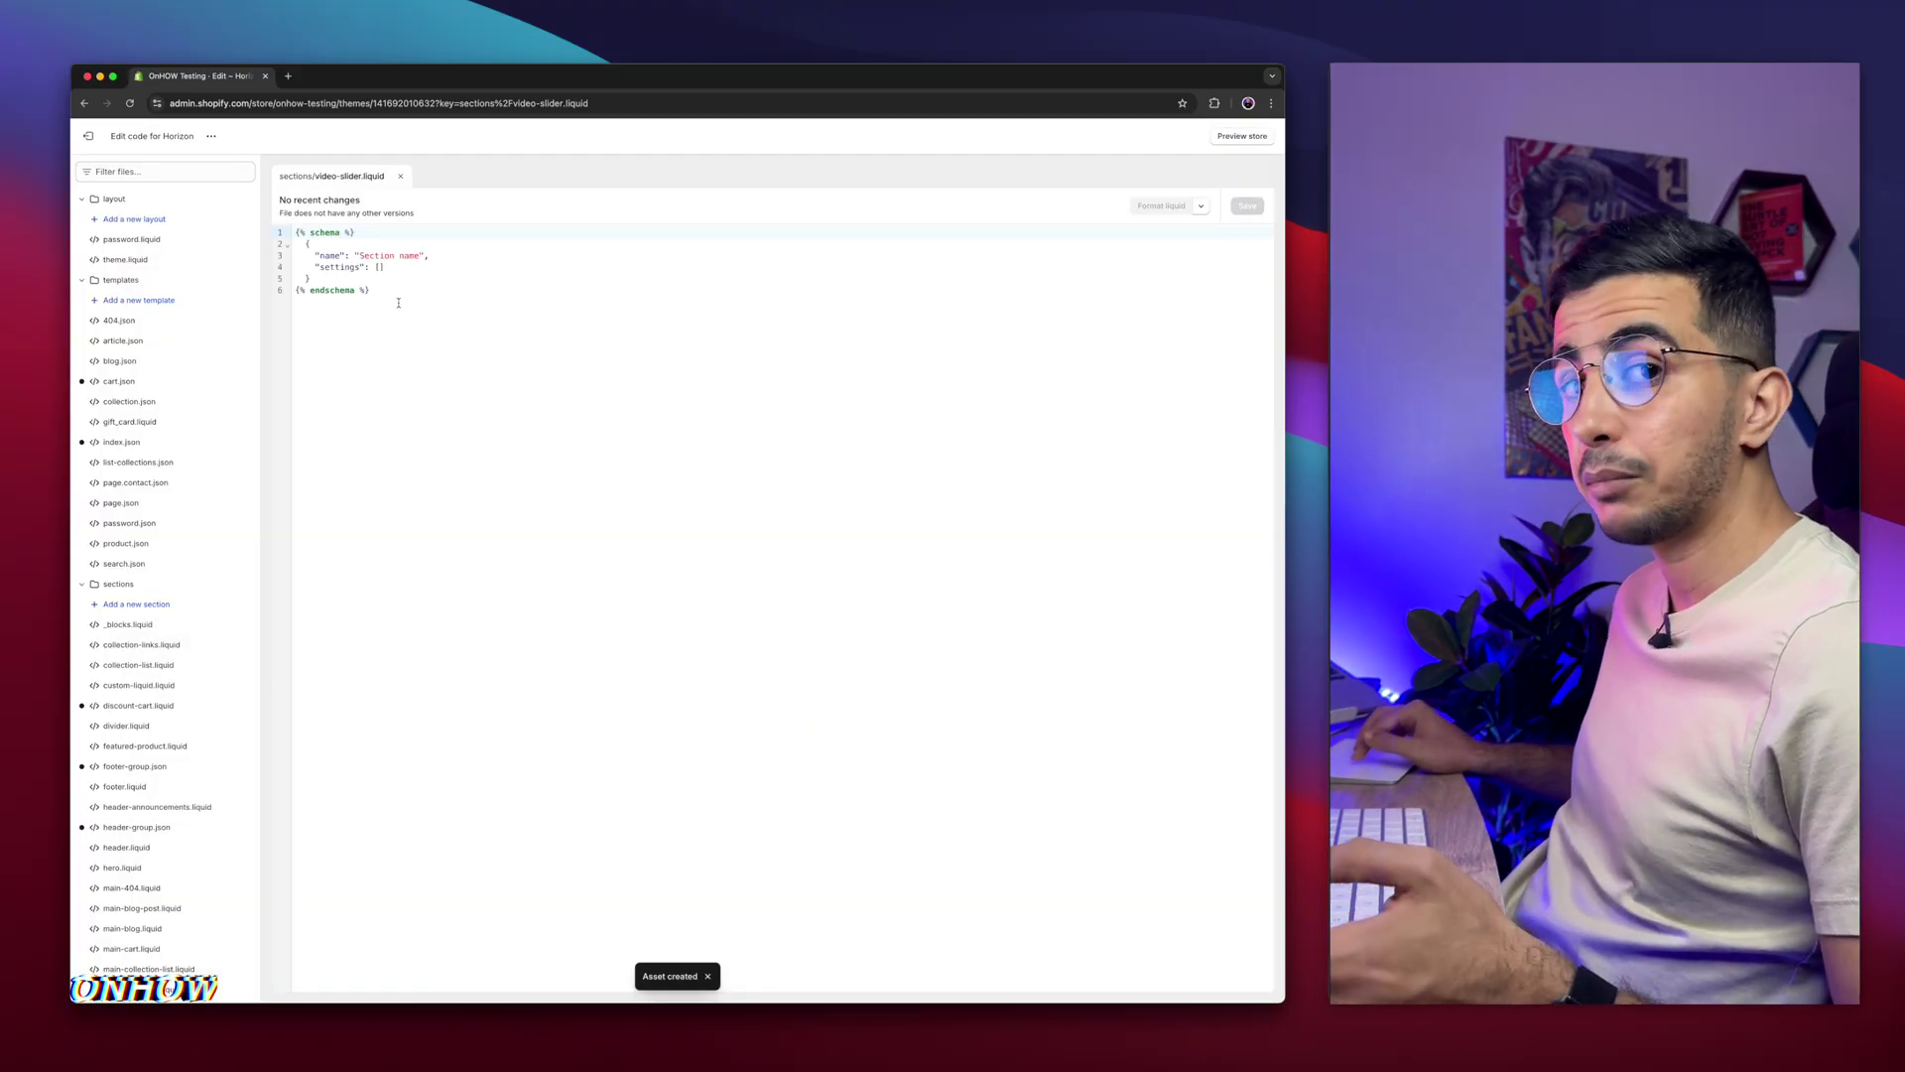
# Replace video-slider.liquid's starter schema with the pasted slider code, save, and return to Themes.
pyautogui.press('super+a')
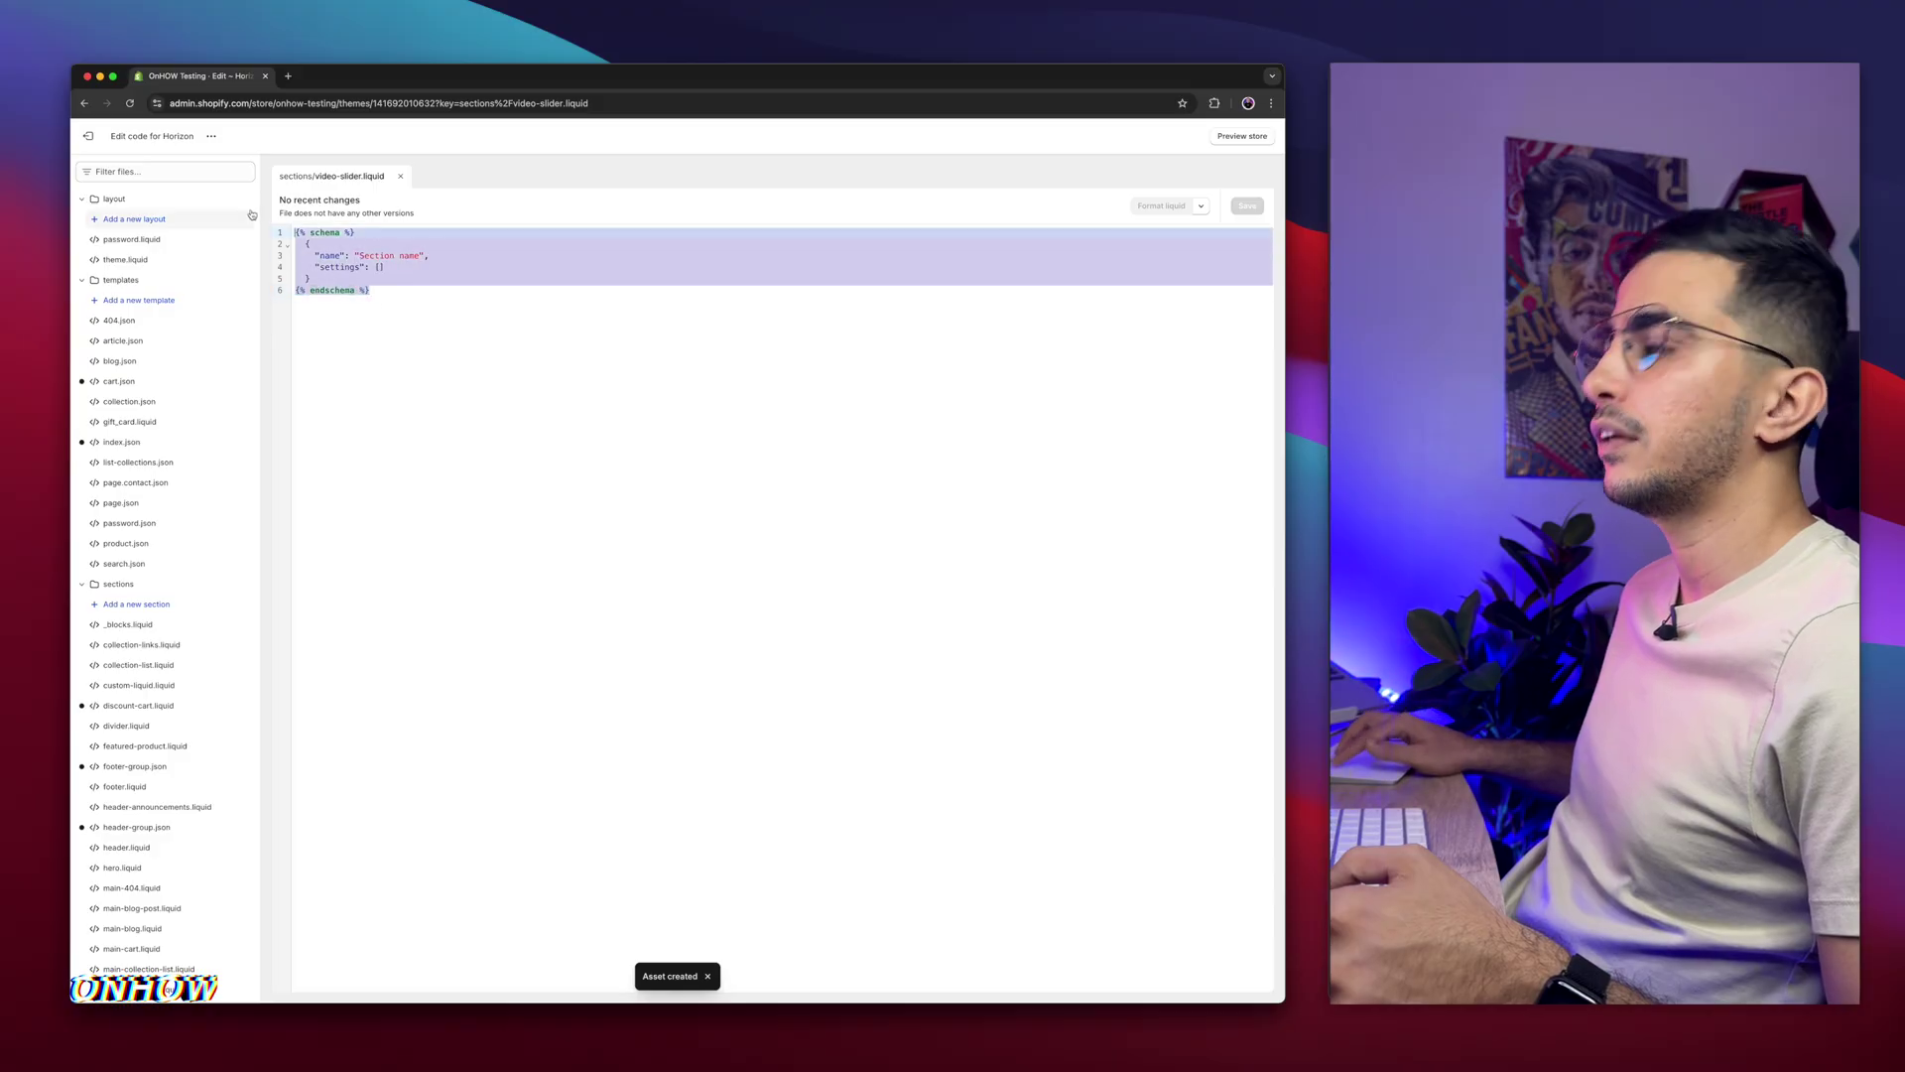
pyautogui.press('BackSpace')
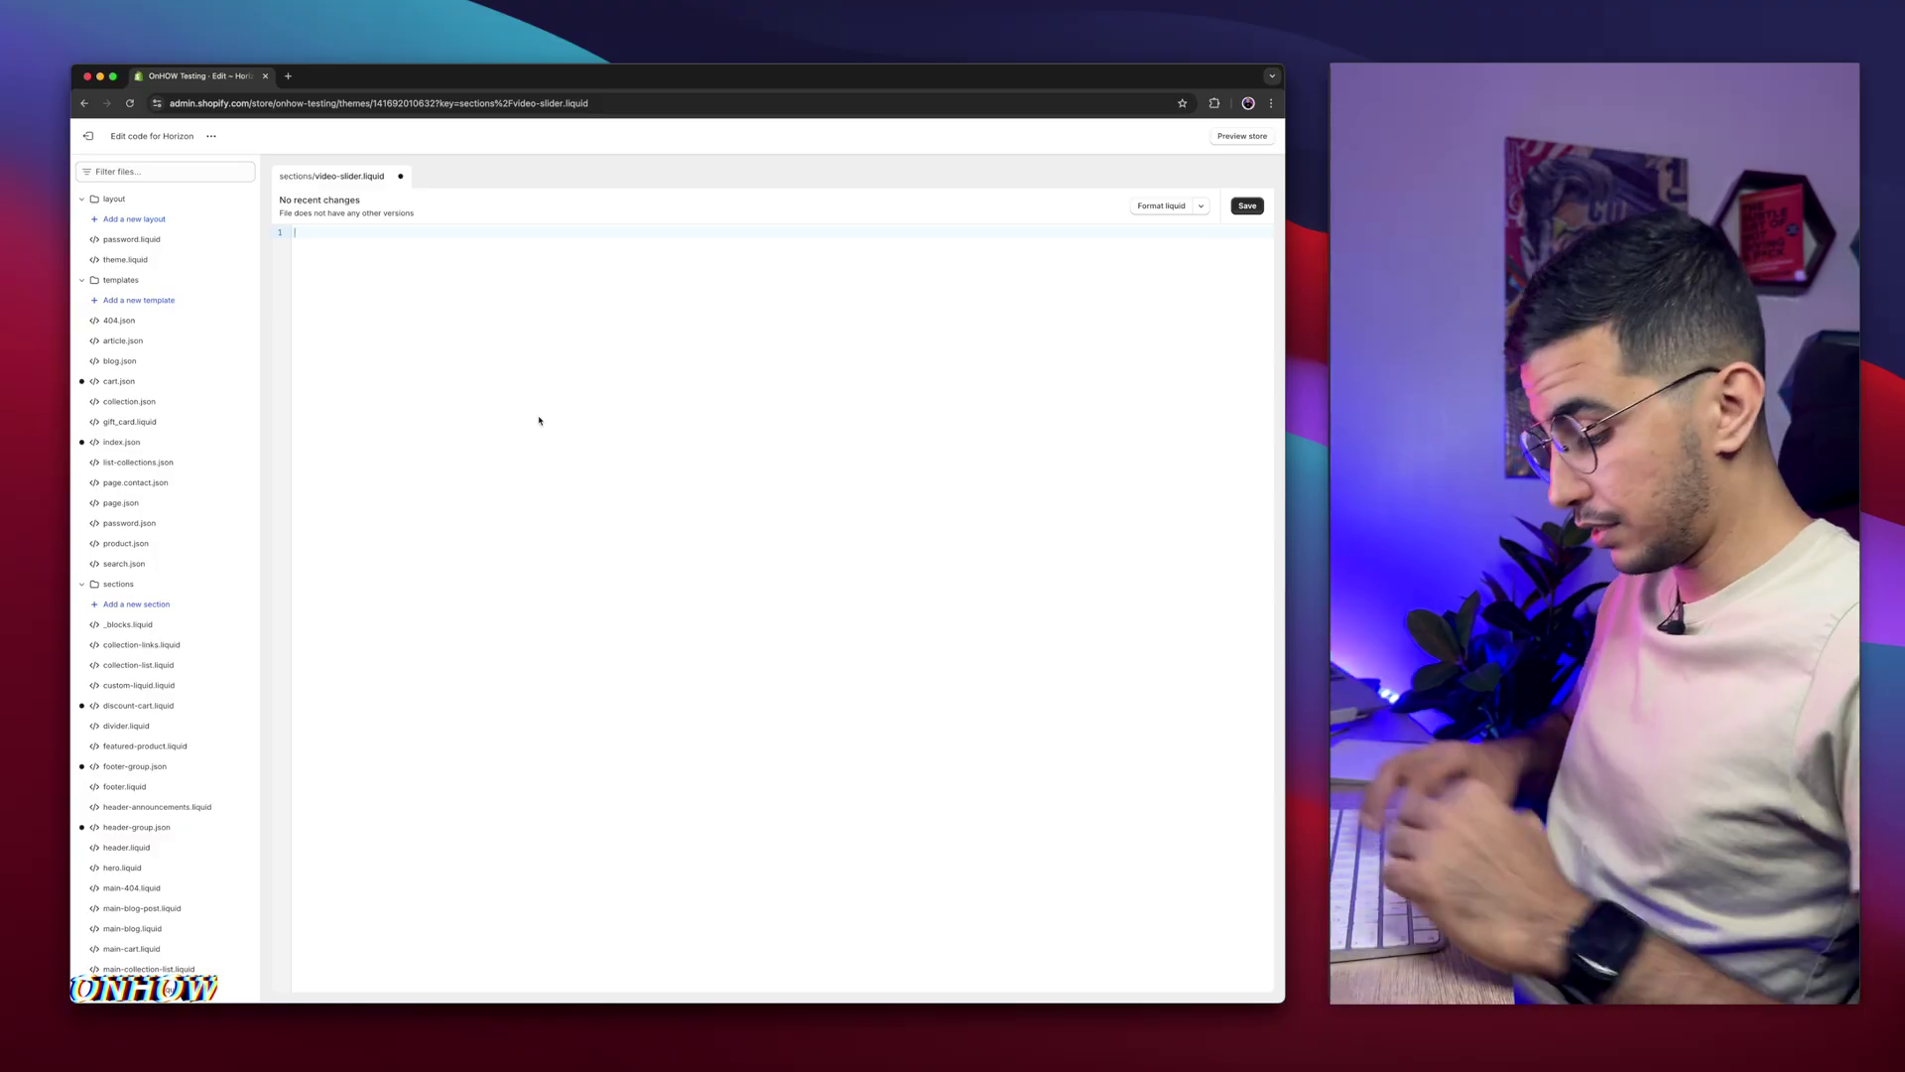
pyautogui.press('super+v')
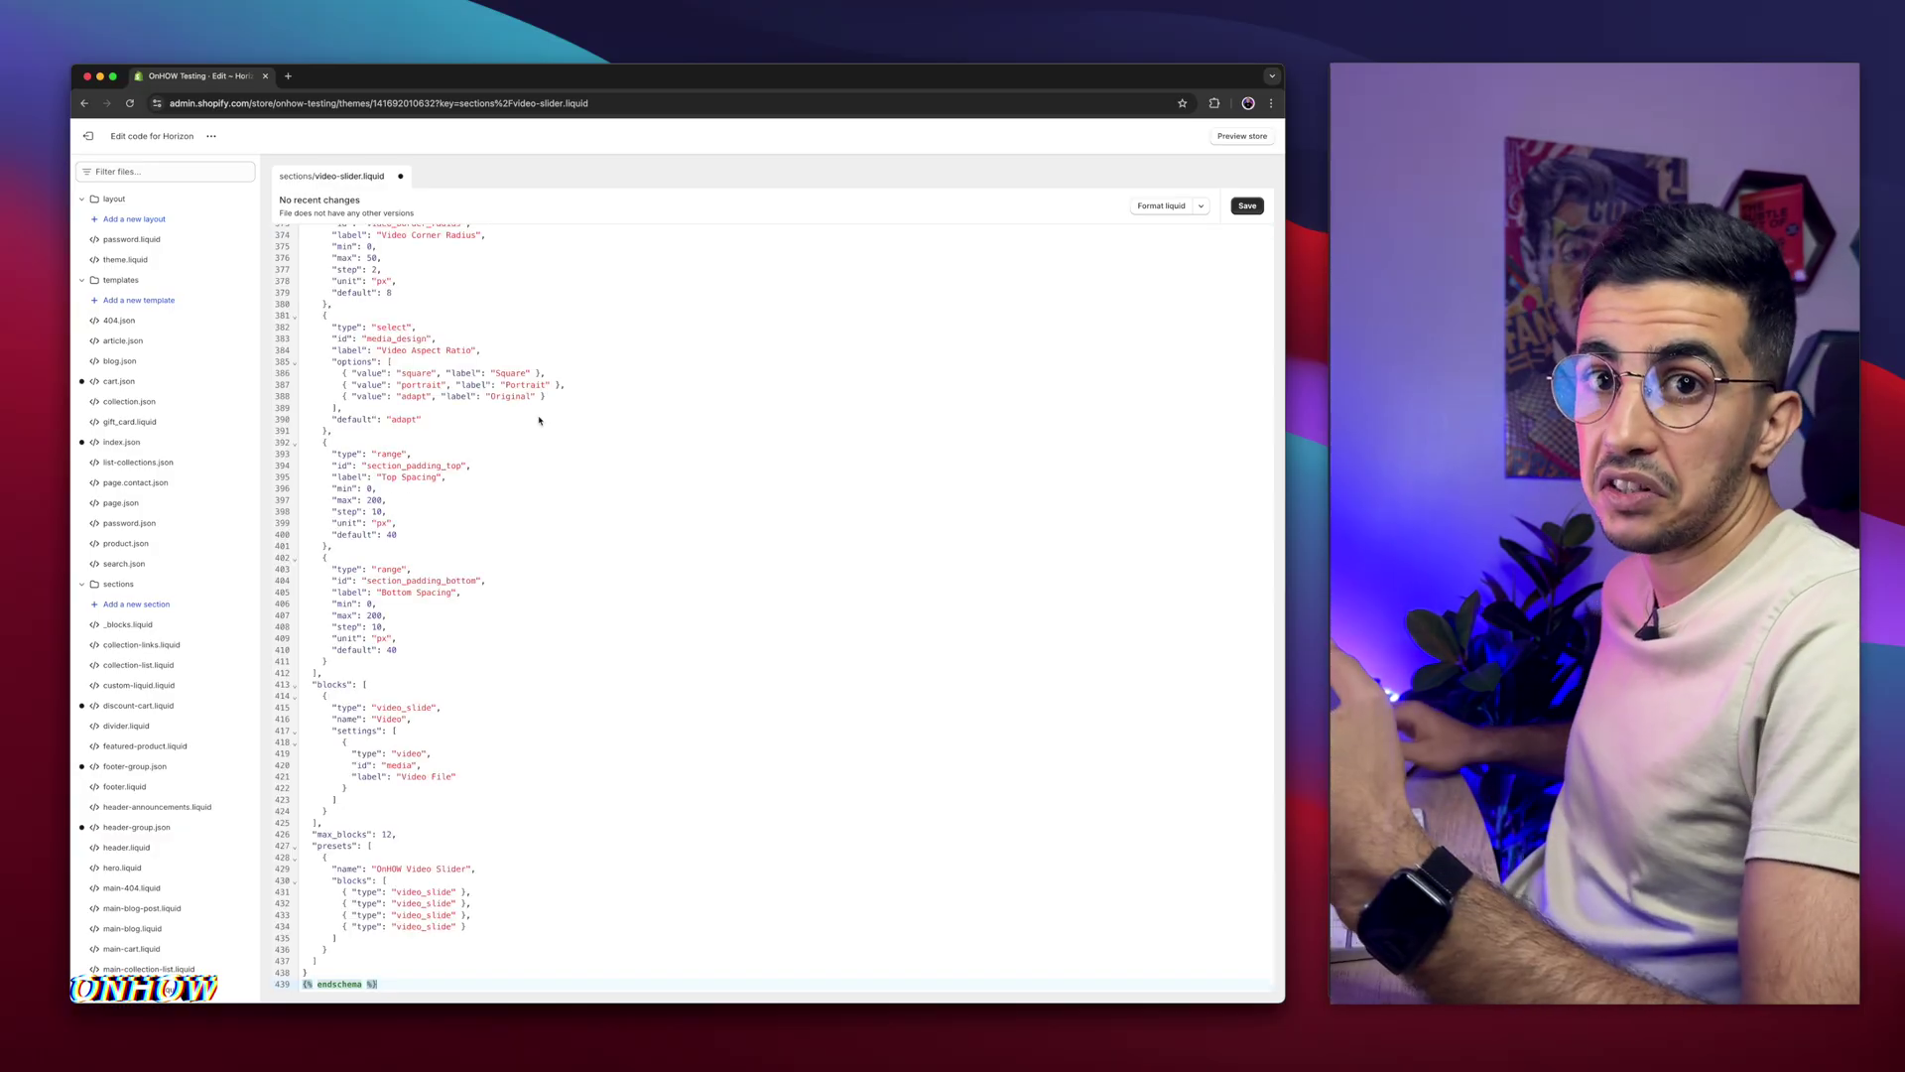
pyautogui.click(1248, 207)
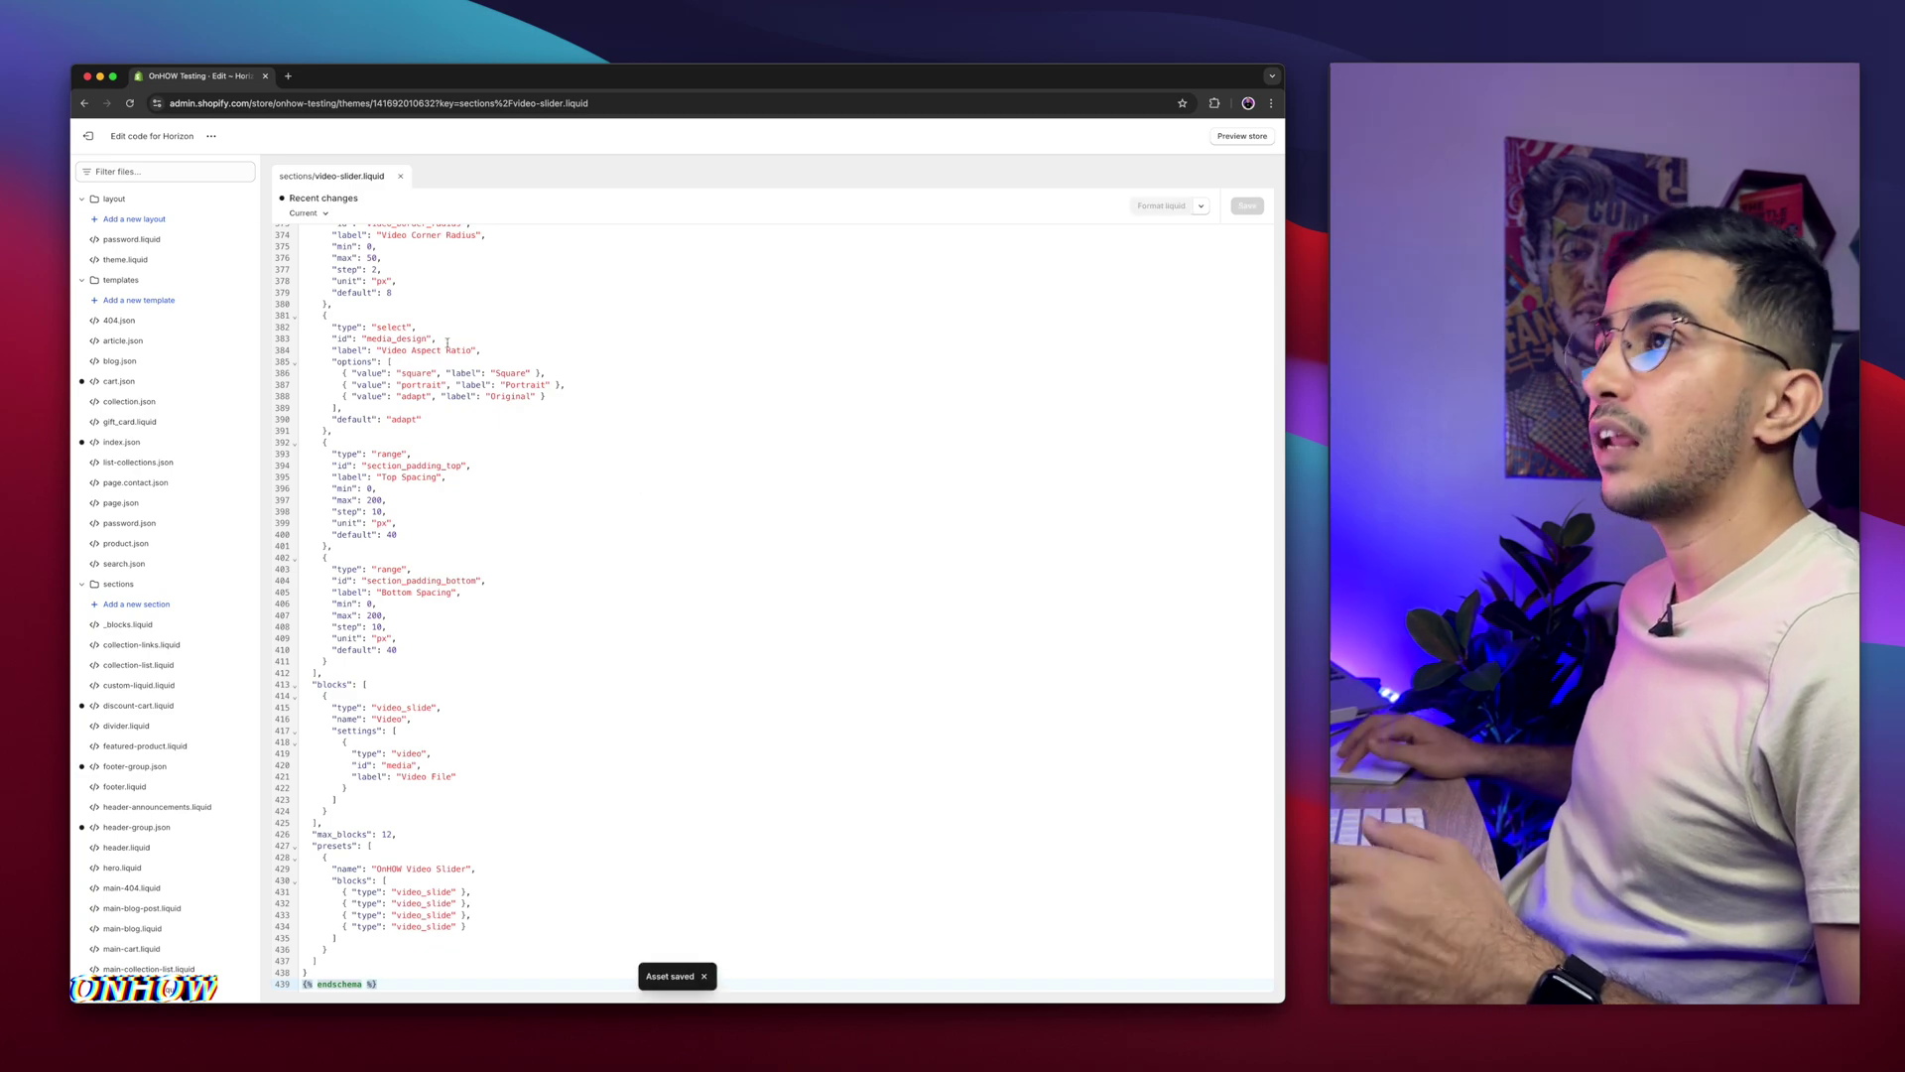
pyautogui.click(129, 133)
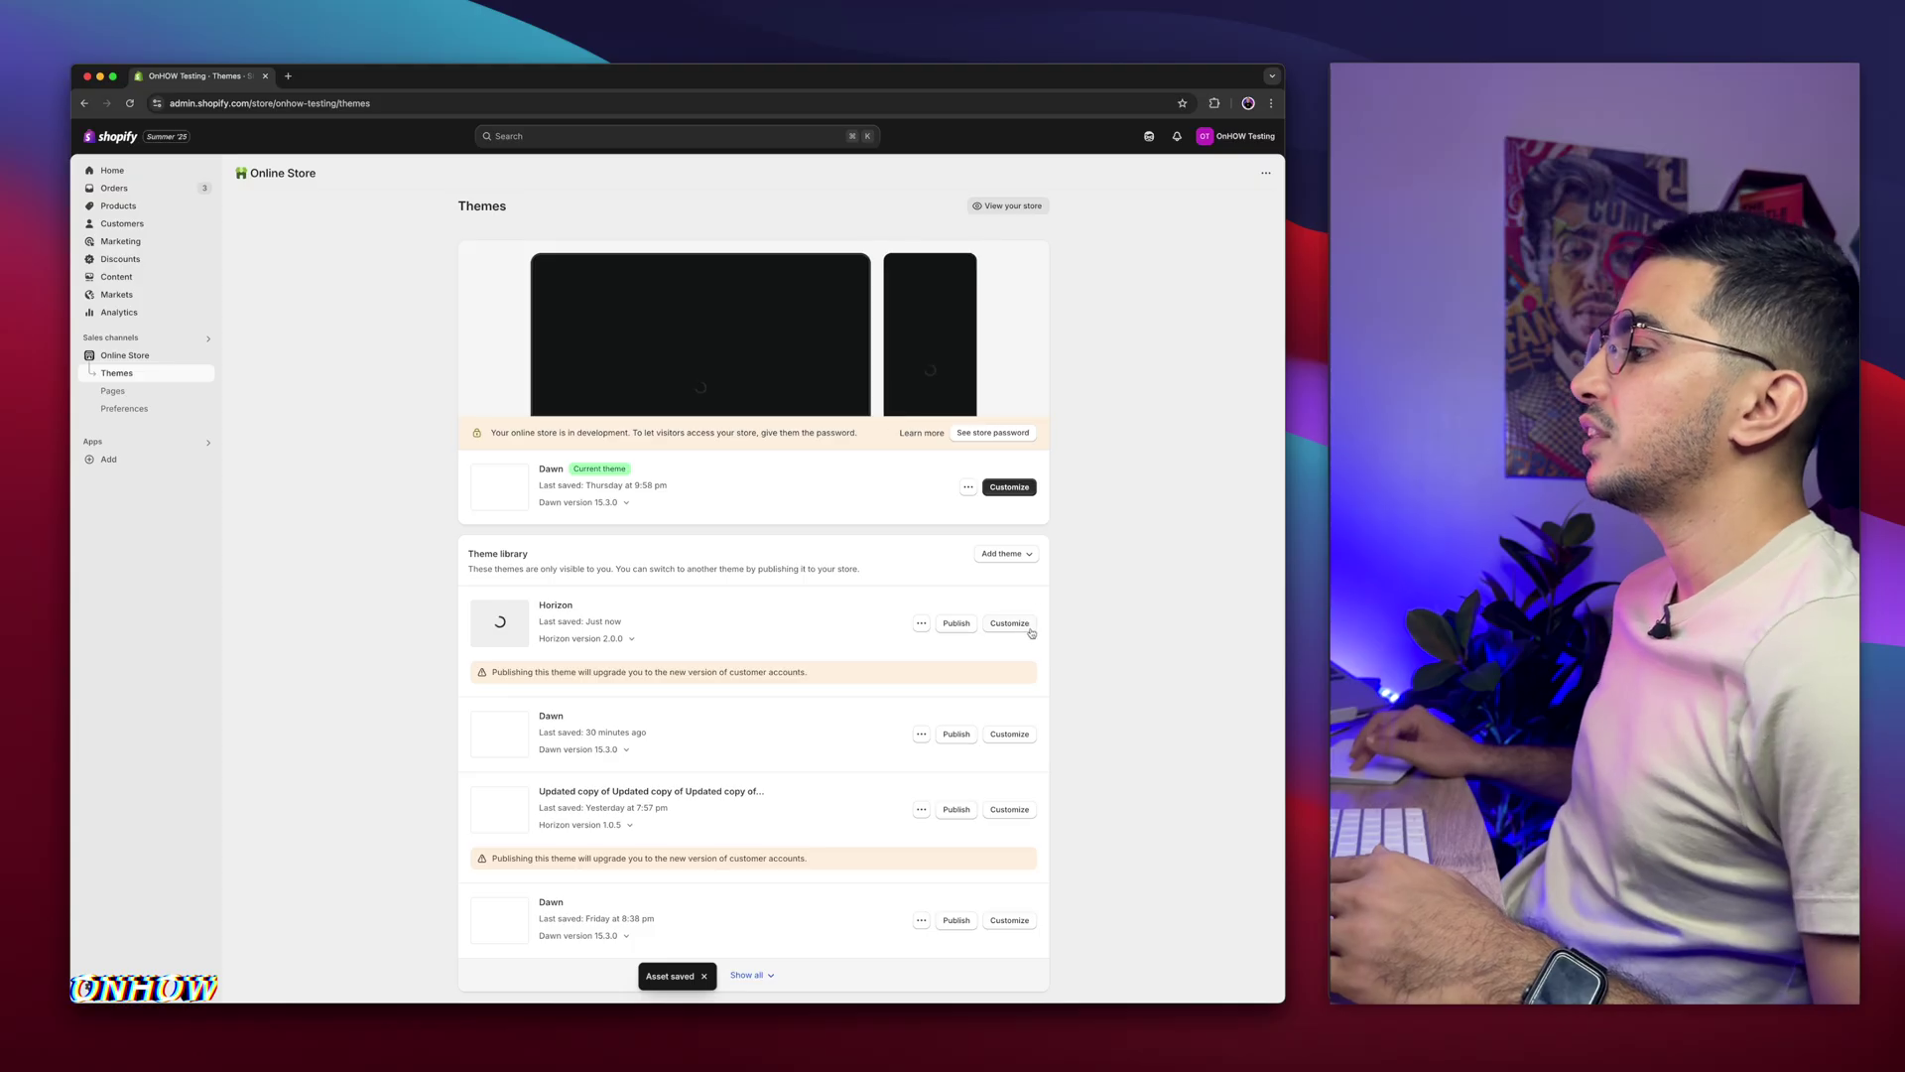
# Open Horizon in the theme editor, reload it, and reopen Add section to find OnHOW Video Slider.
pyautogui.click(1011, 624)
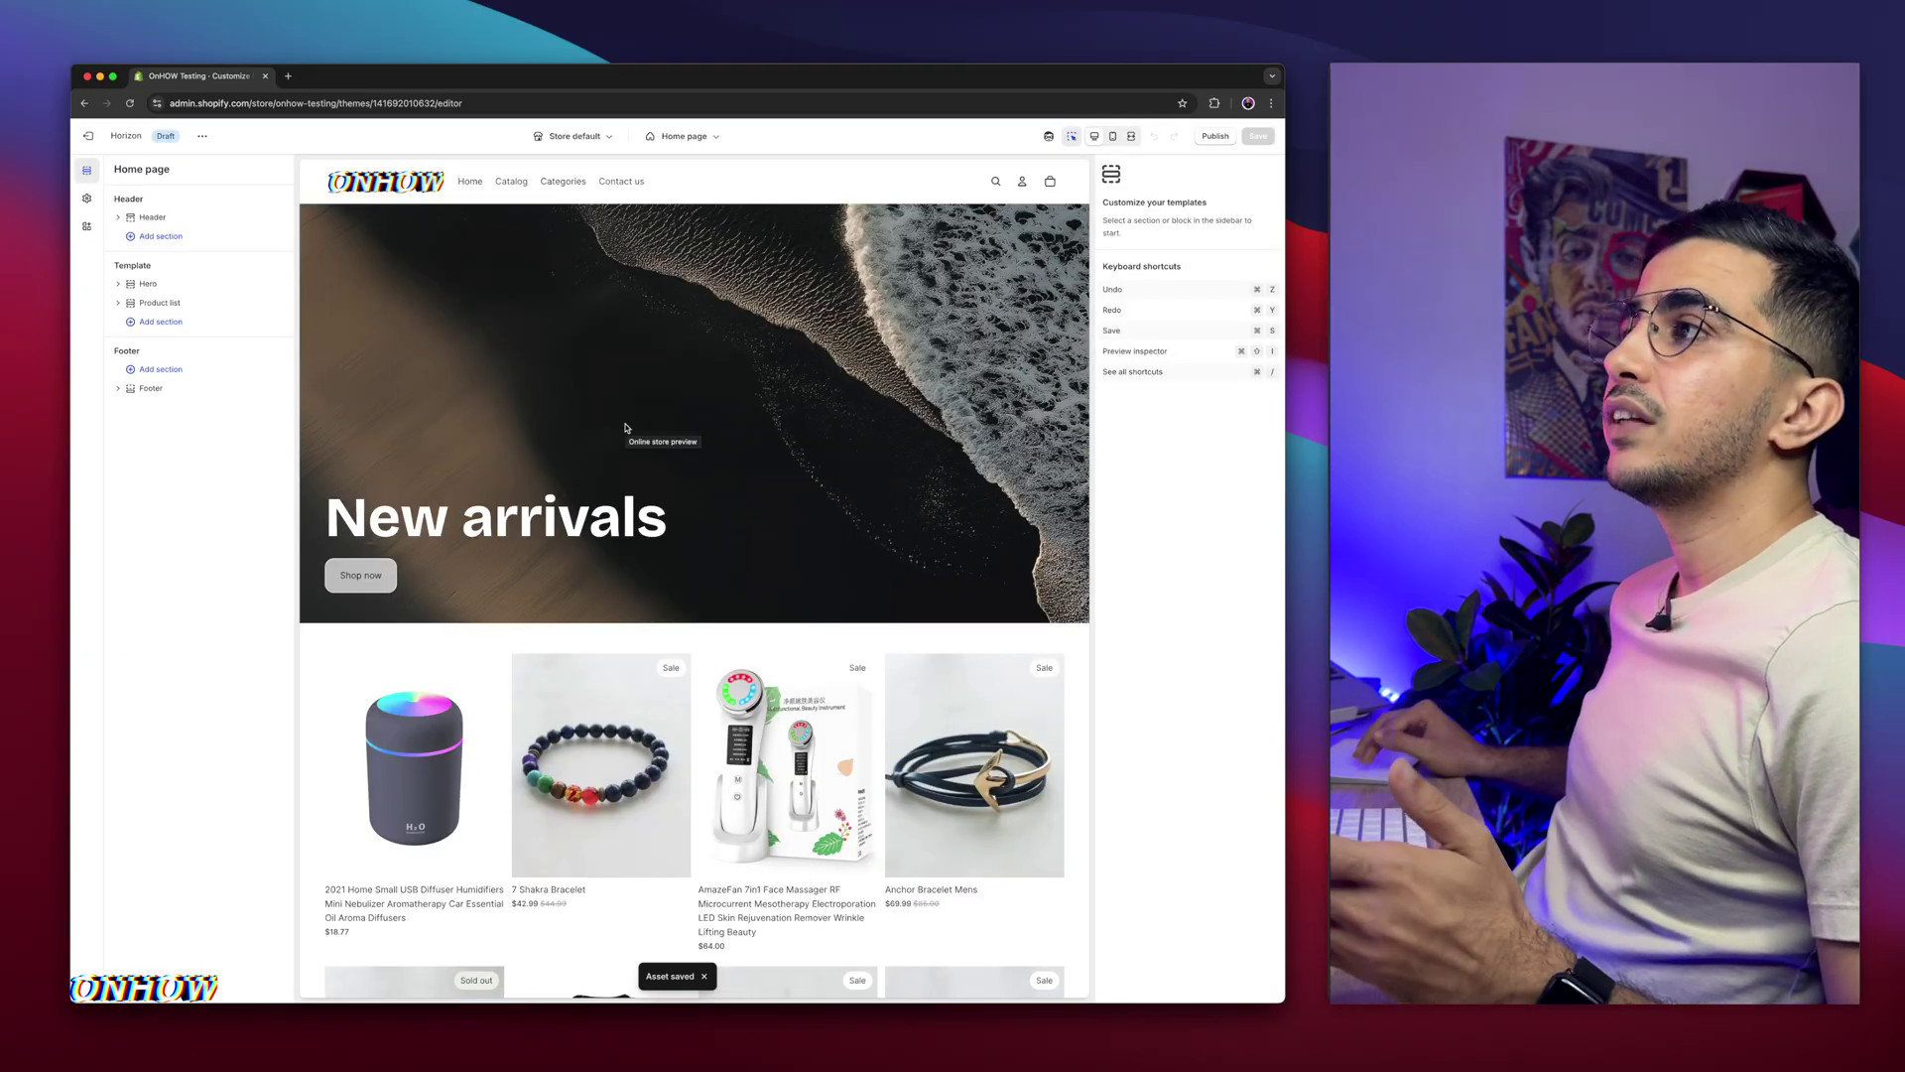
pyautogui.scroll(-7, 625, 429)
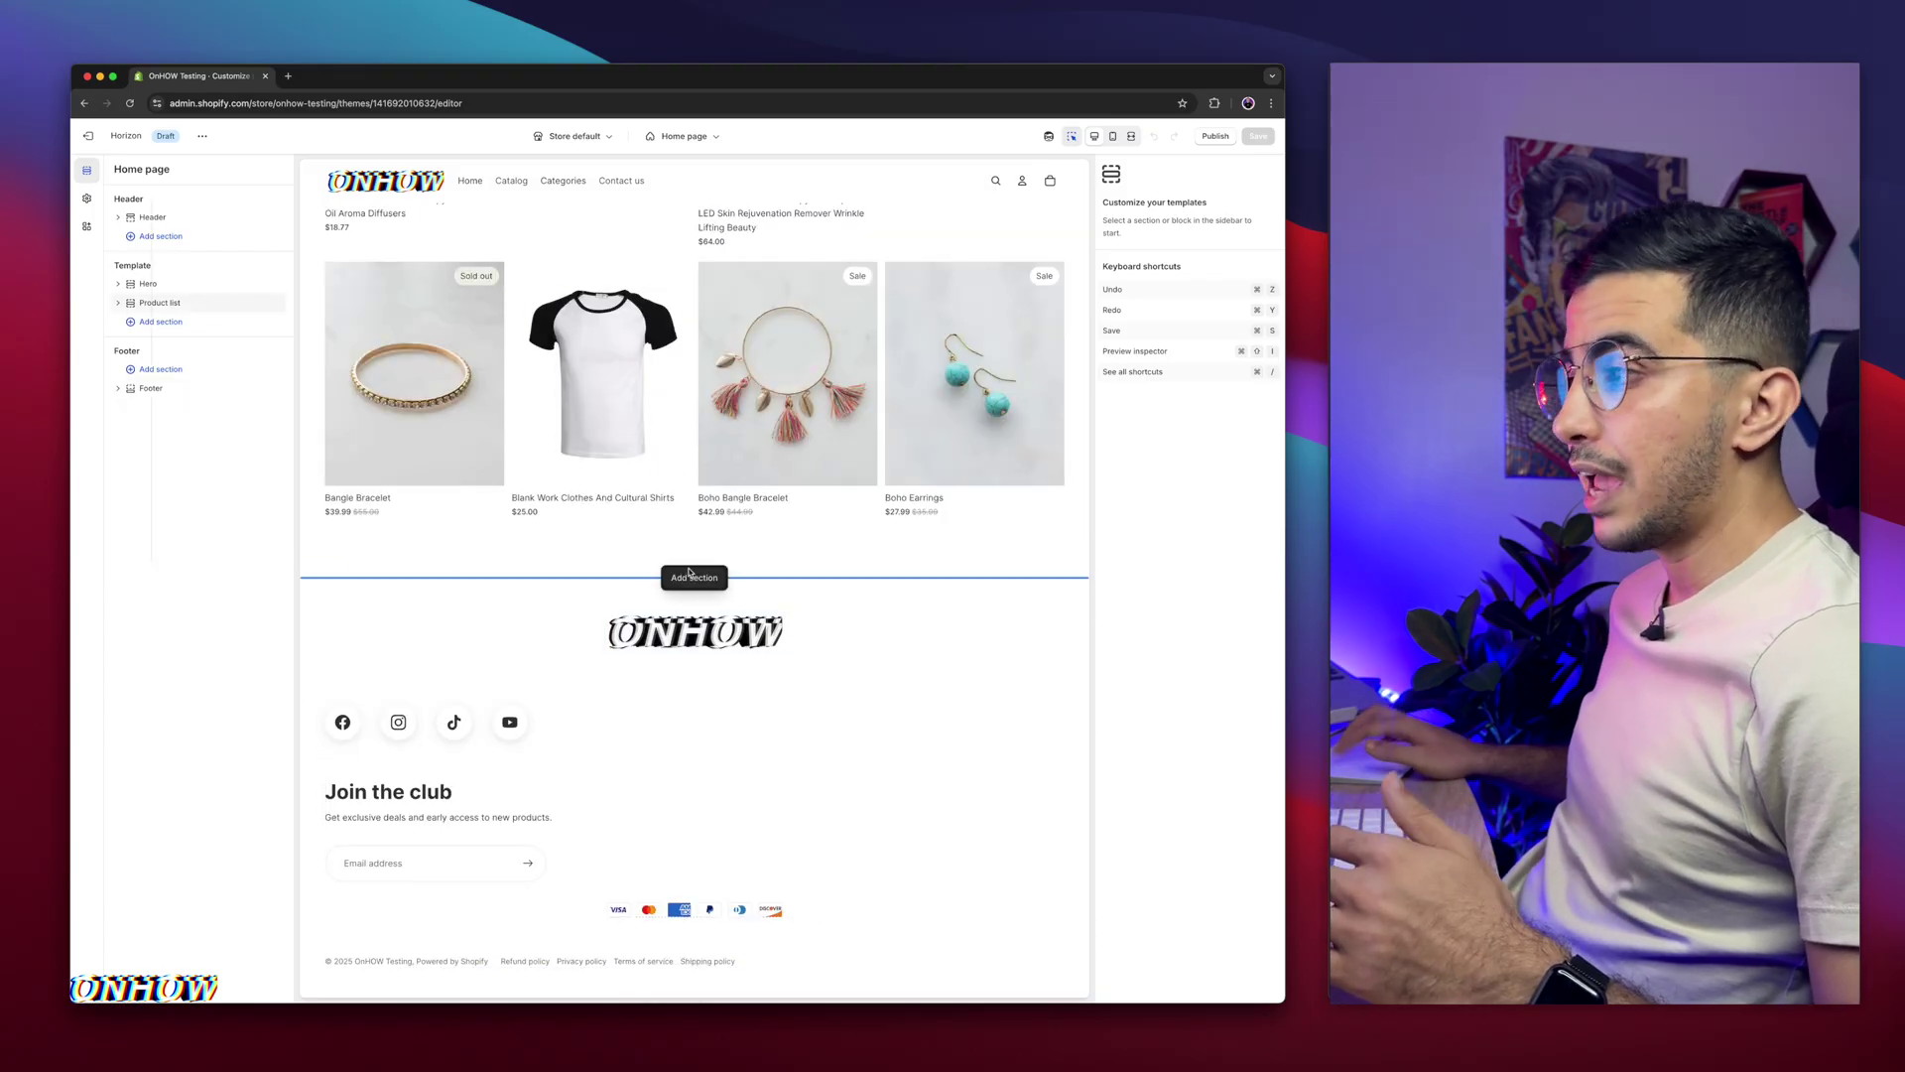
pyautogui.click(689, 575)
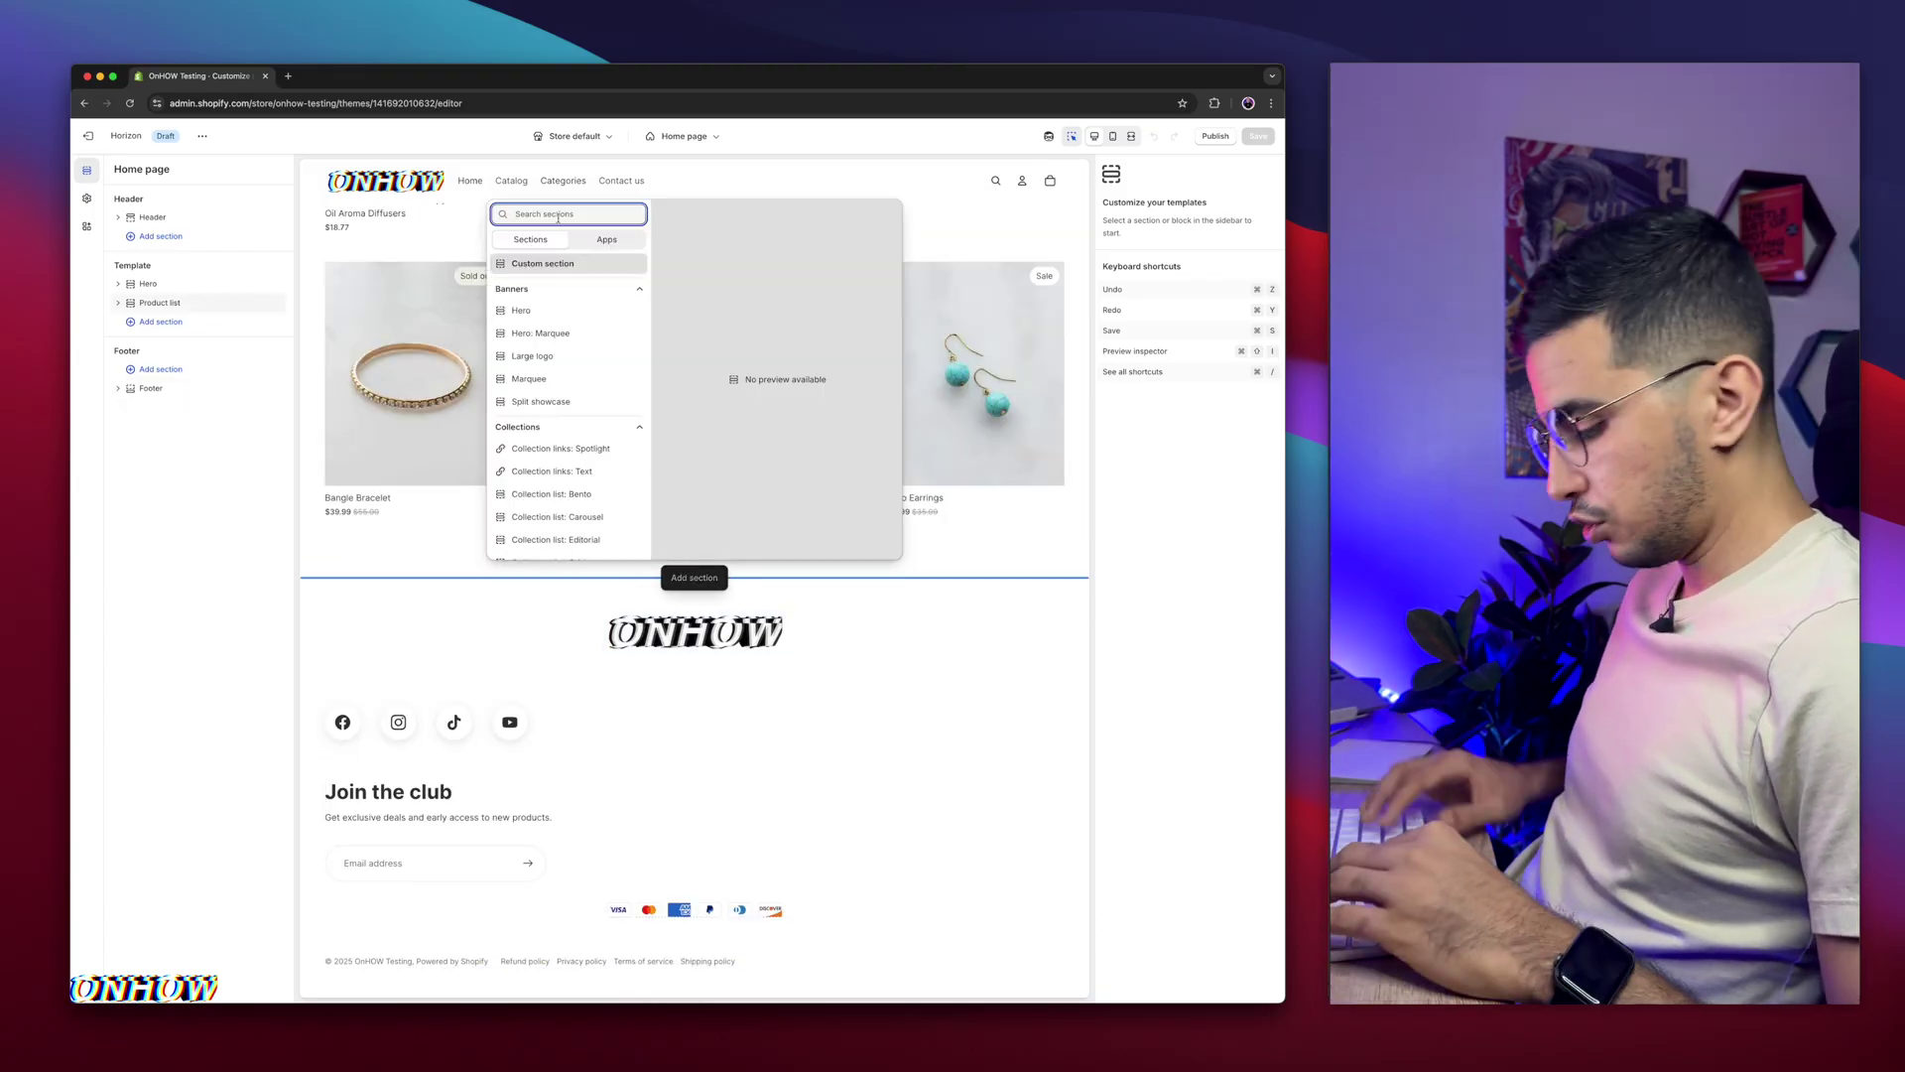
pyautogui.write('sl')
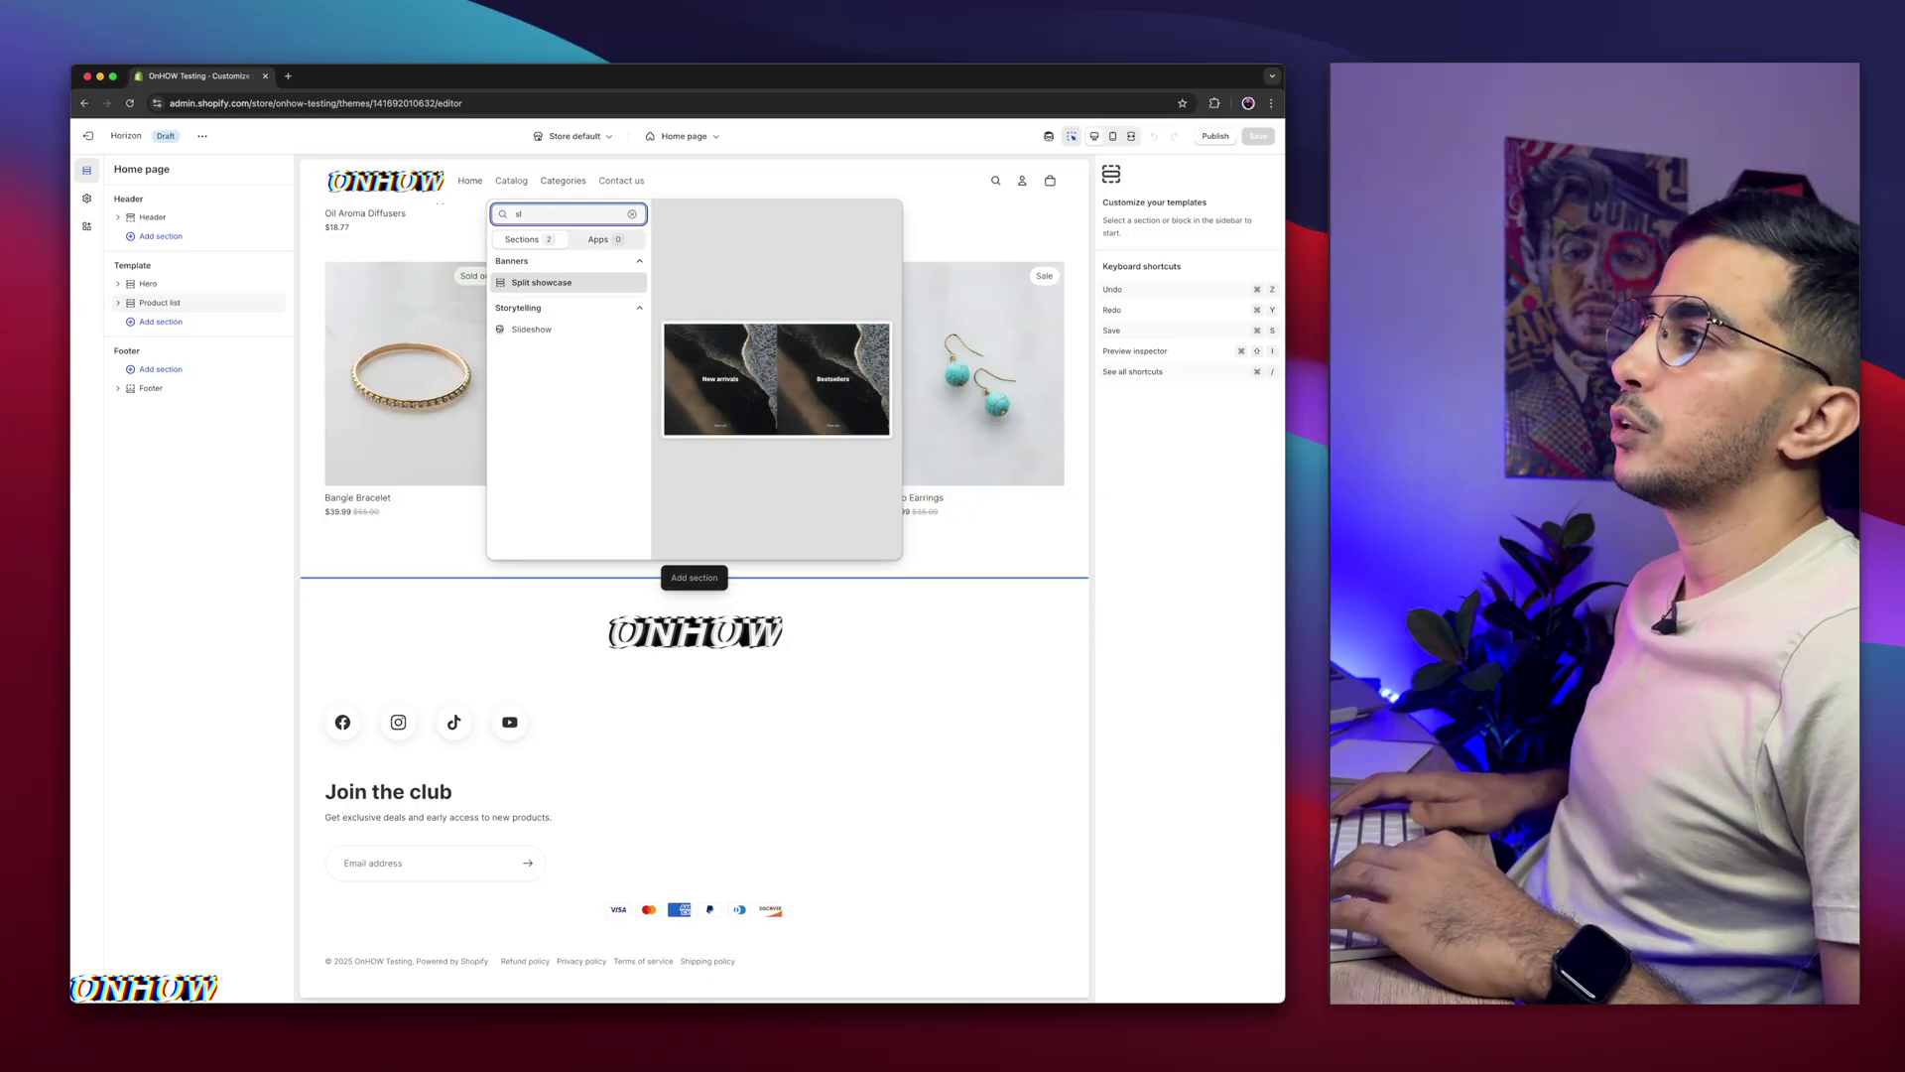
pyautogui.press('BackSpace')
pyautogui.press('BackSpace')
pyautogui.click(480, 103)
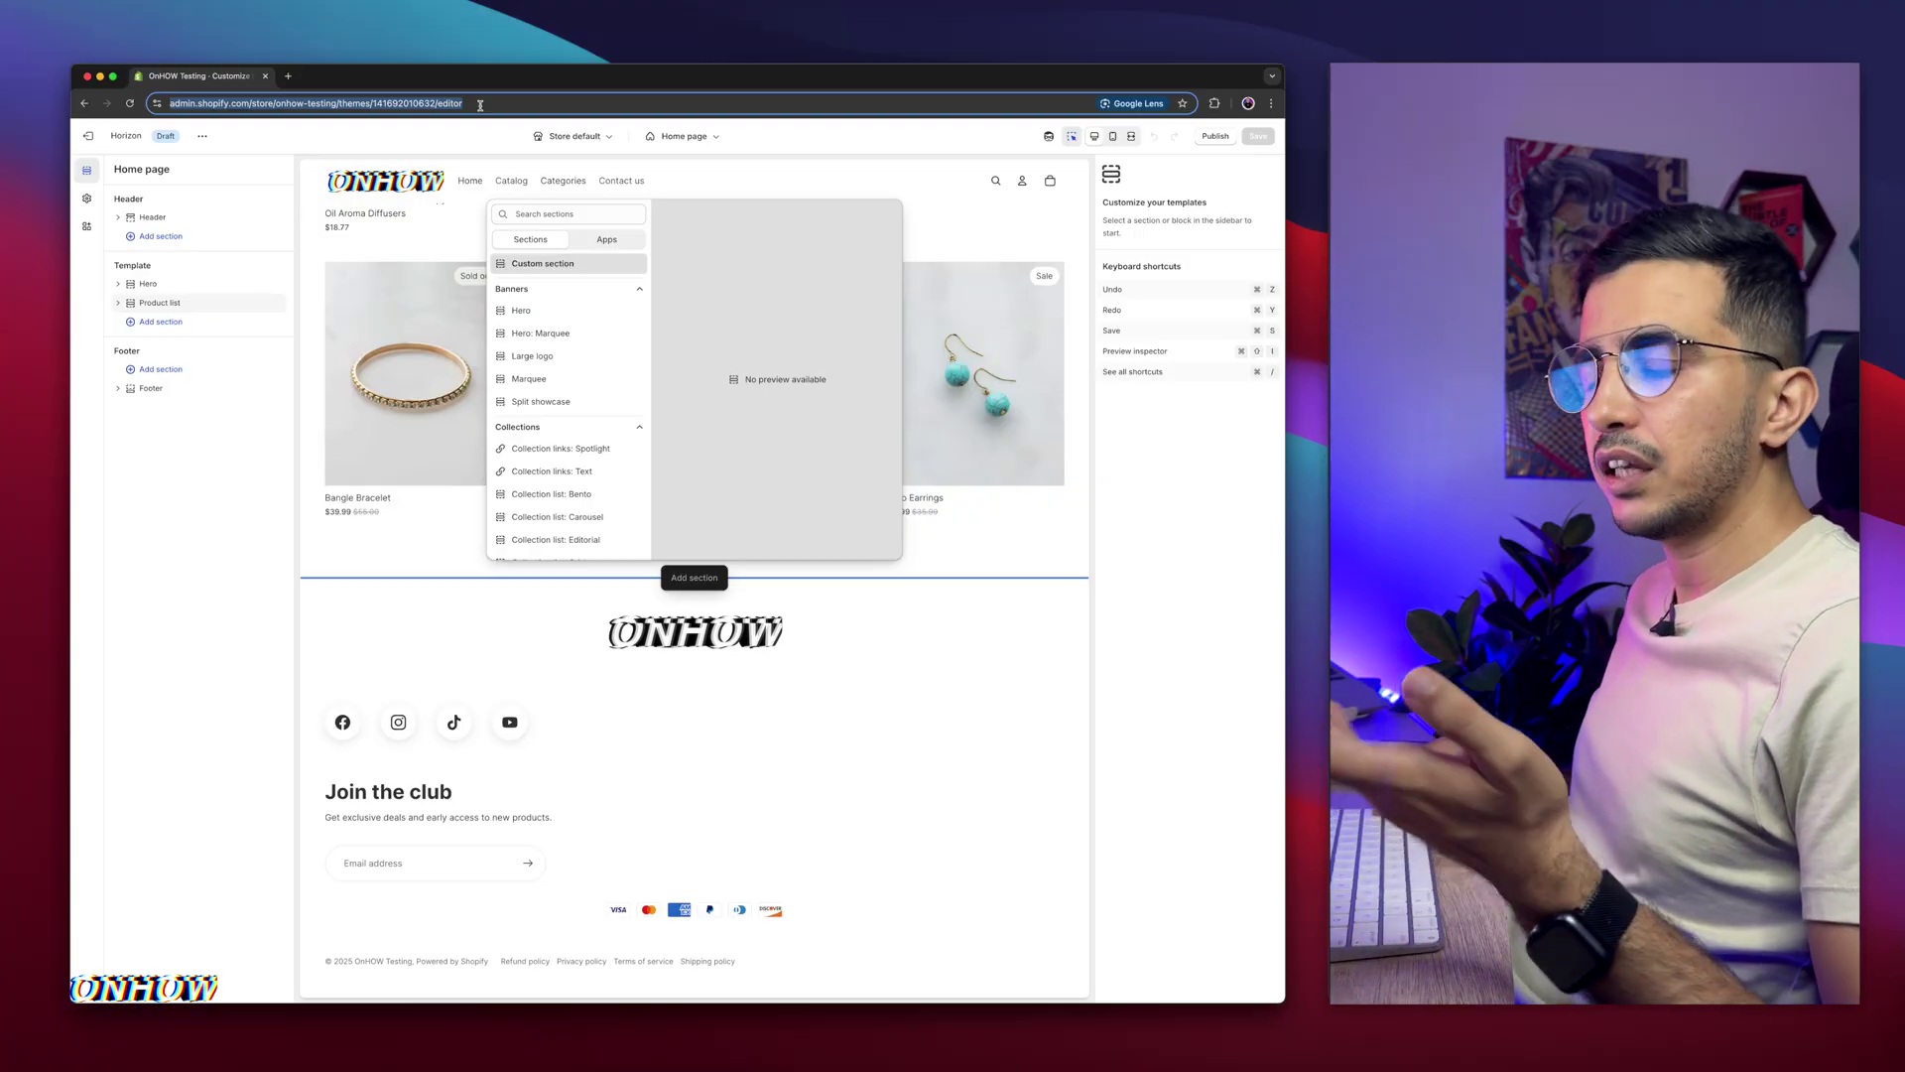
pyautogui.press('Return')
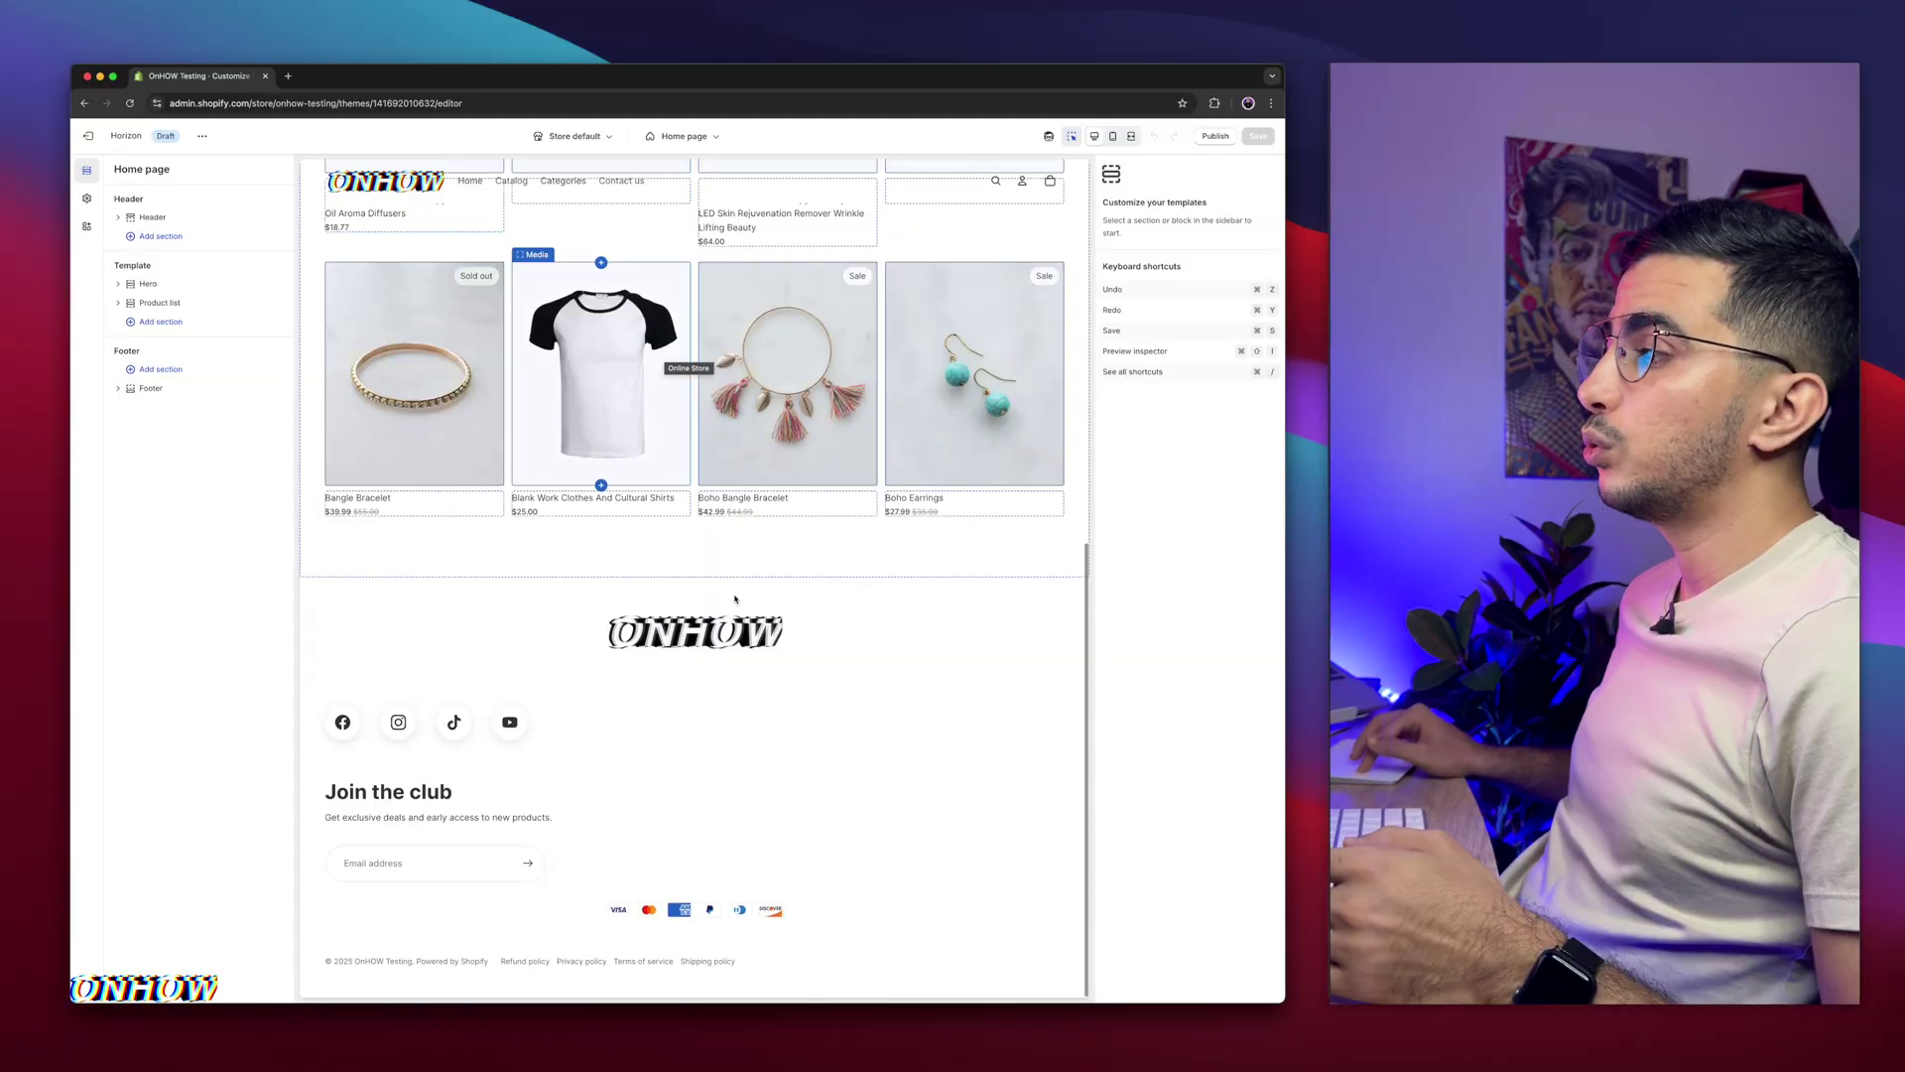
pyautogui.click(695, 577)
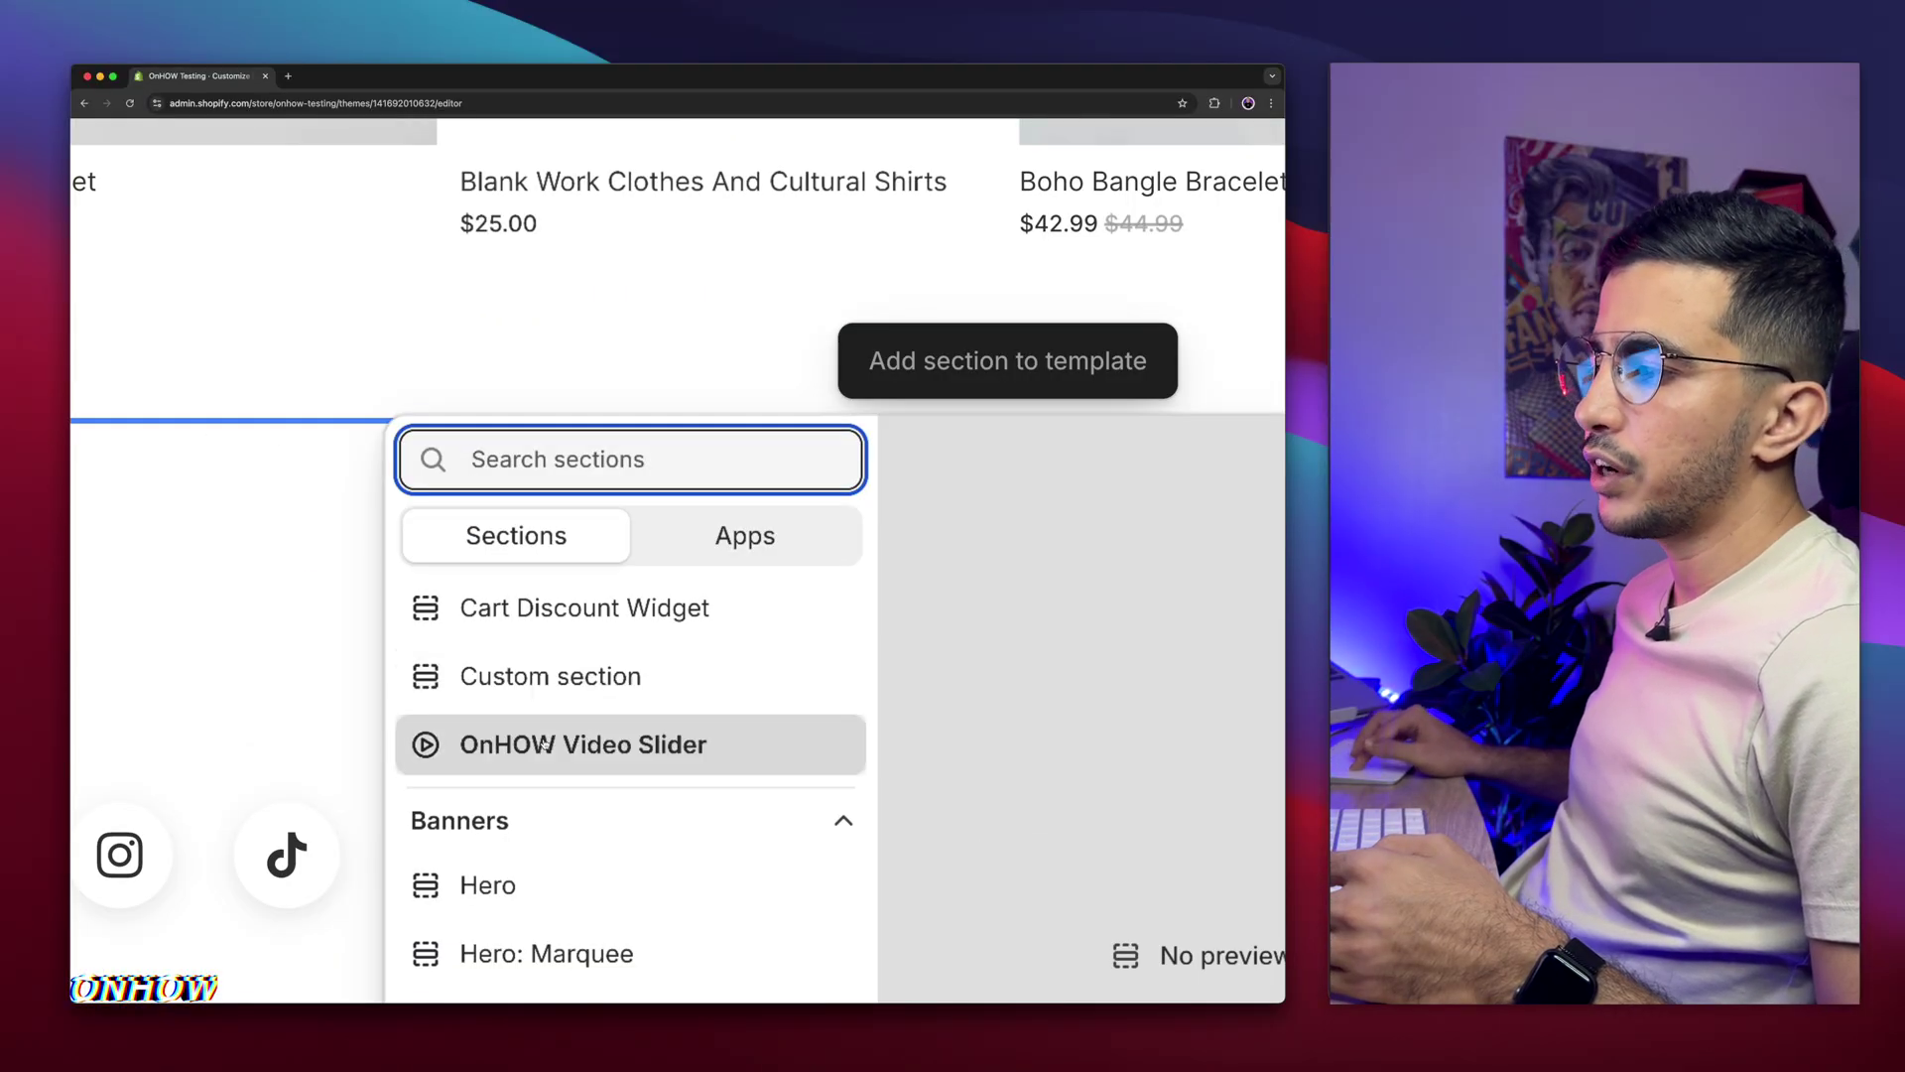
# Add OnHOW Video Slider below the products and select its Video Showcase title text.
pyautogui.click(547, 745)
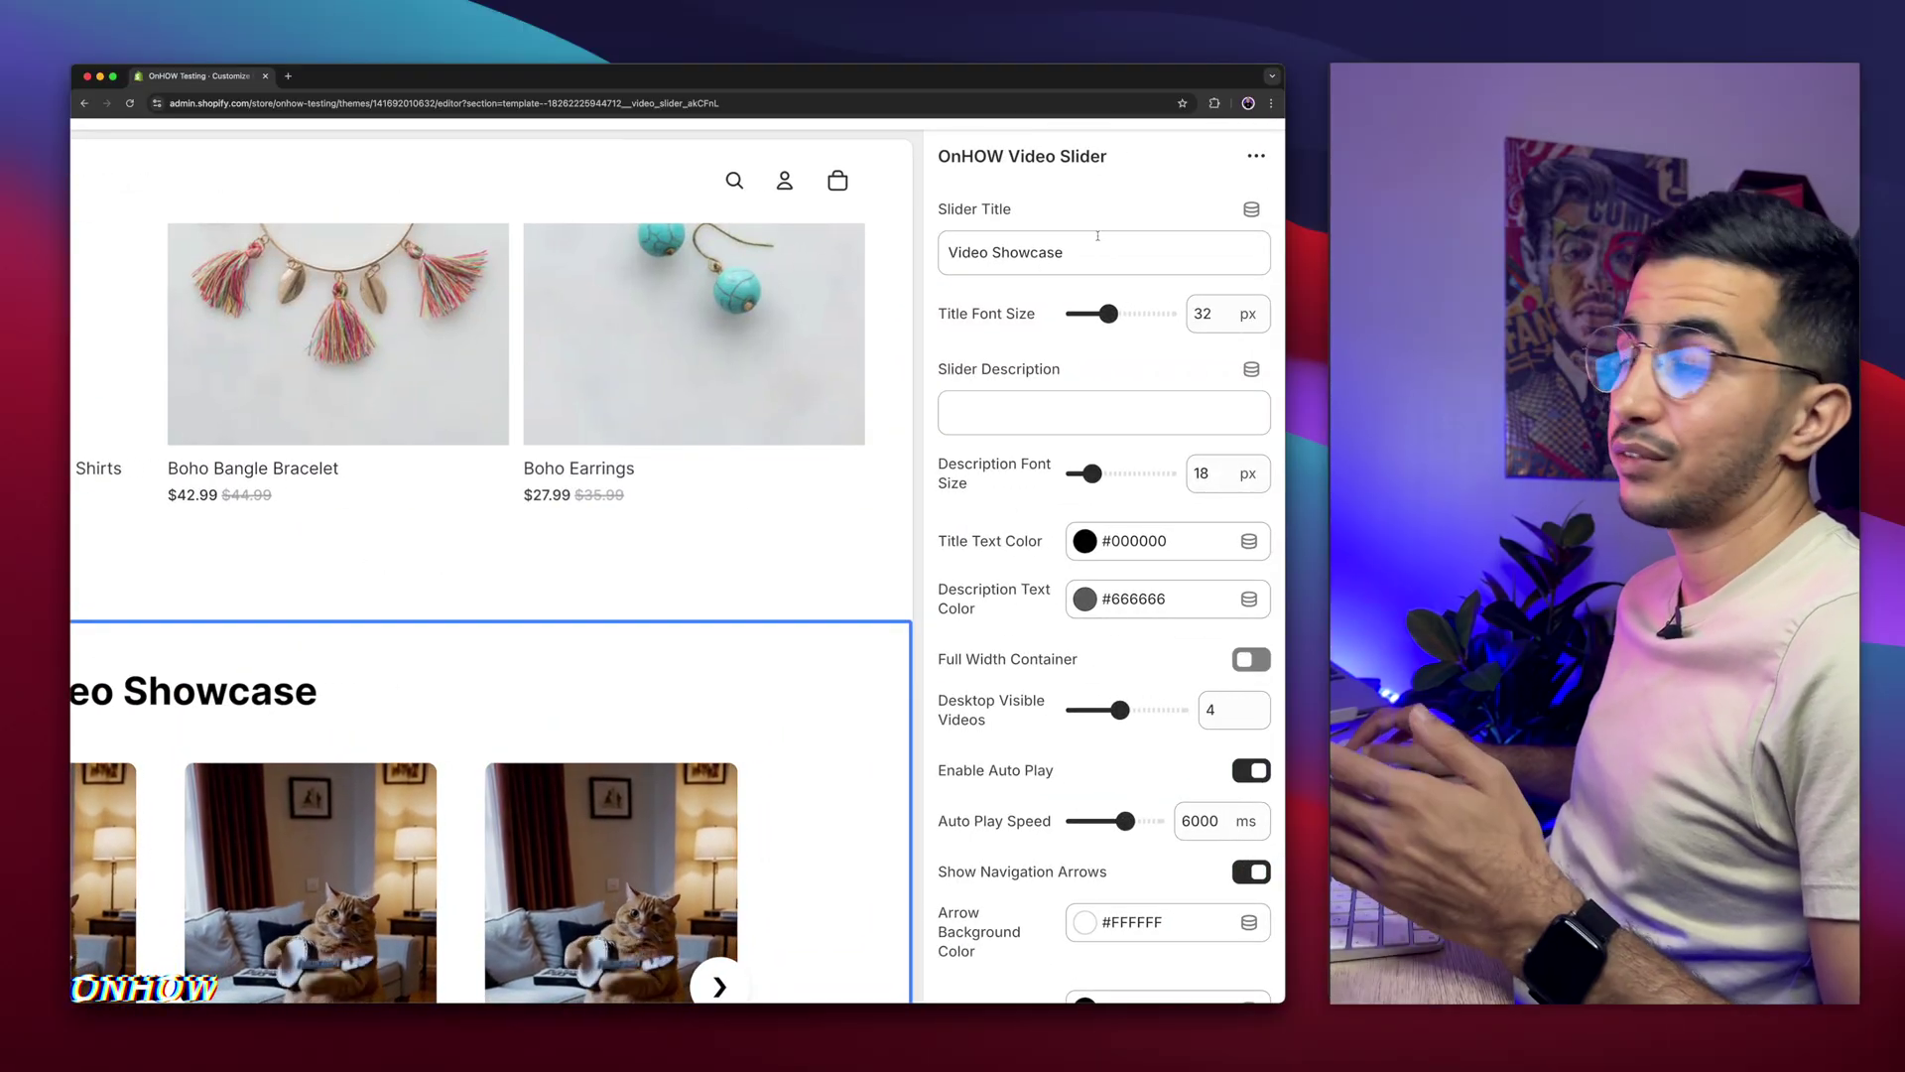
pyautogui.click(1088, 243)
pyautogui.press('super+a')
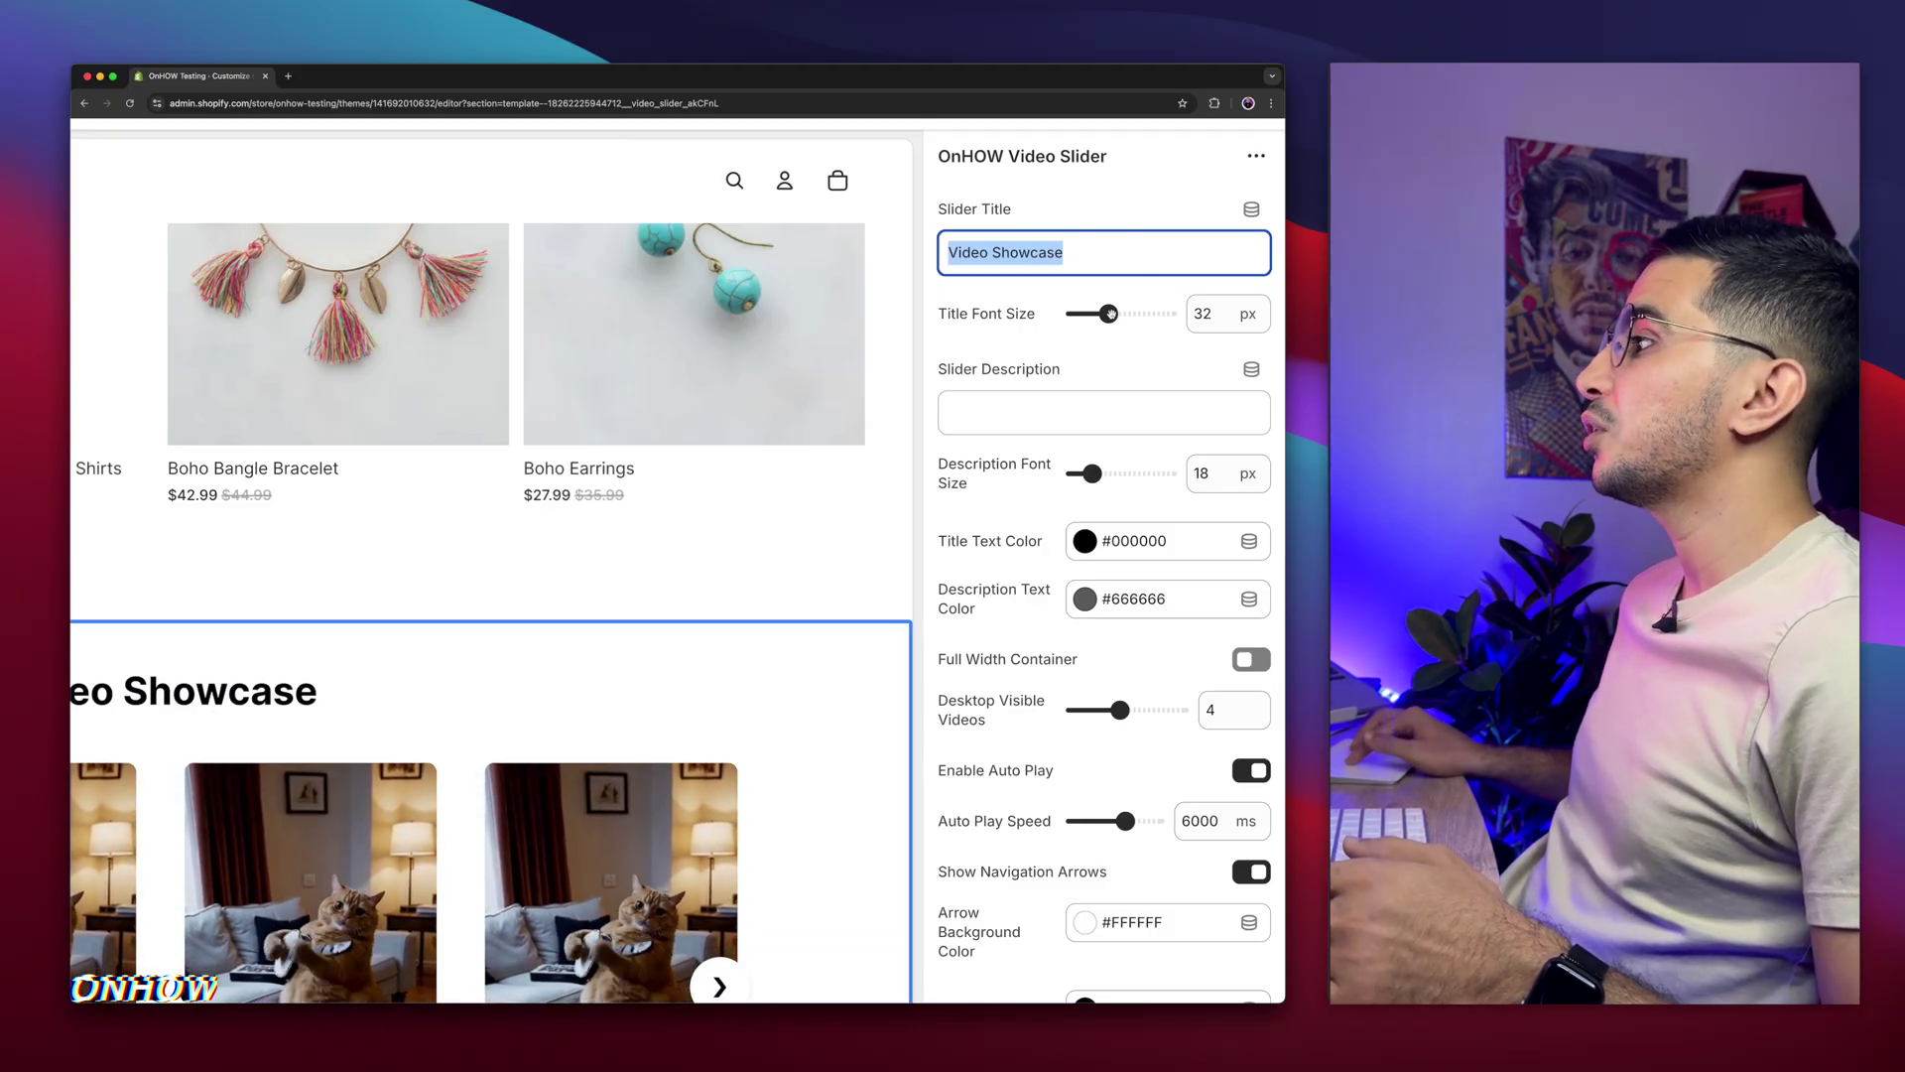
# Set the title font size to 30 px and enter the description 'Slider description text here'.
pyautogui.moveTo(1111, 314); pyautogui.dragTo(1103, 314)
pyautogui.click(1079, 396)
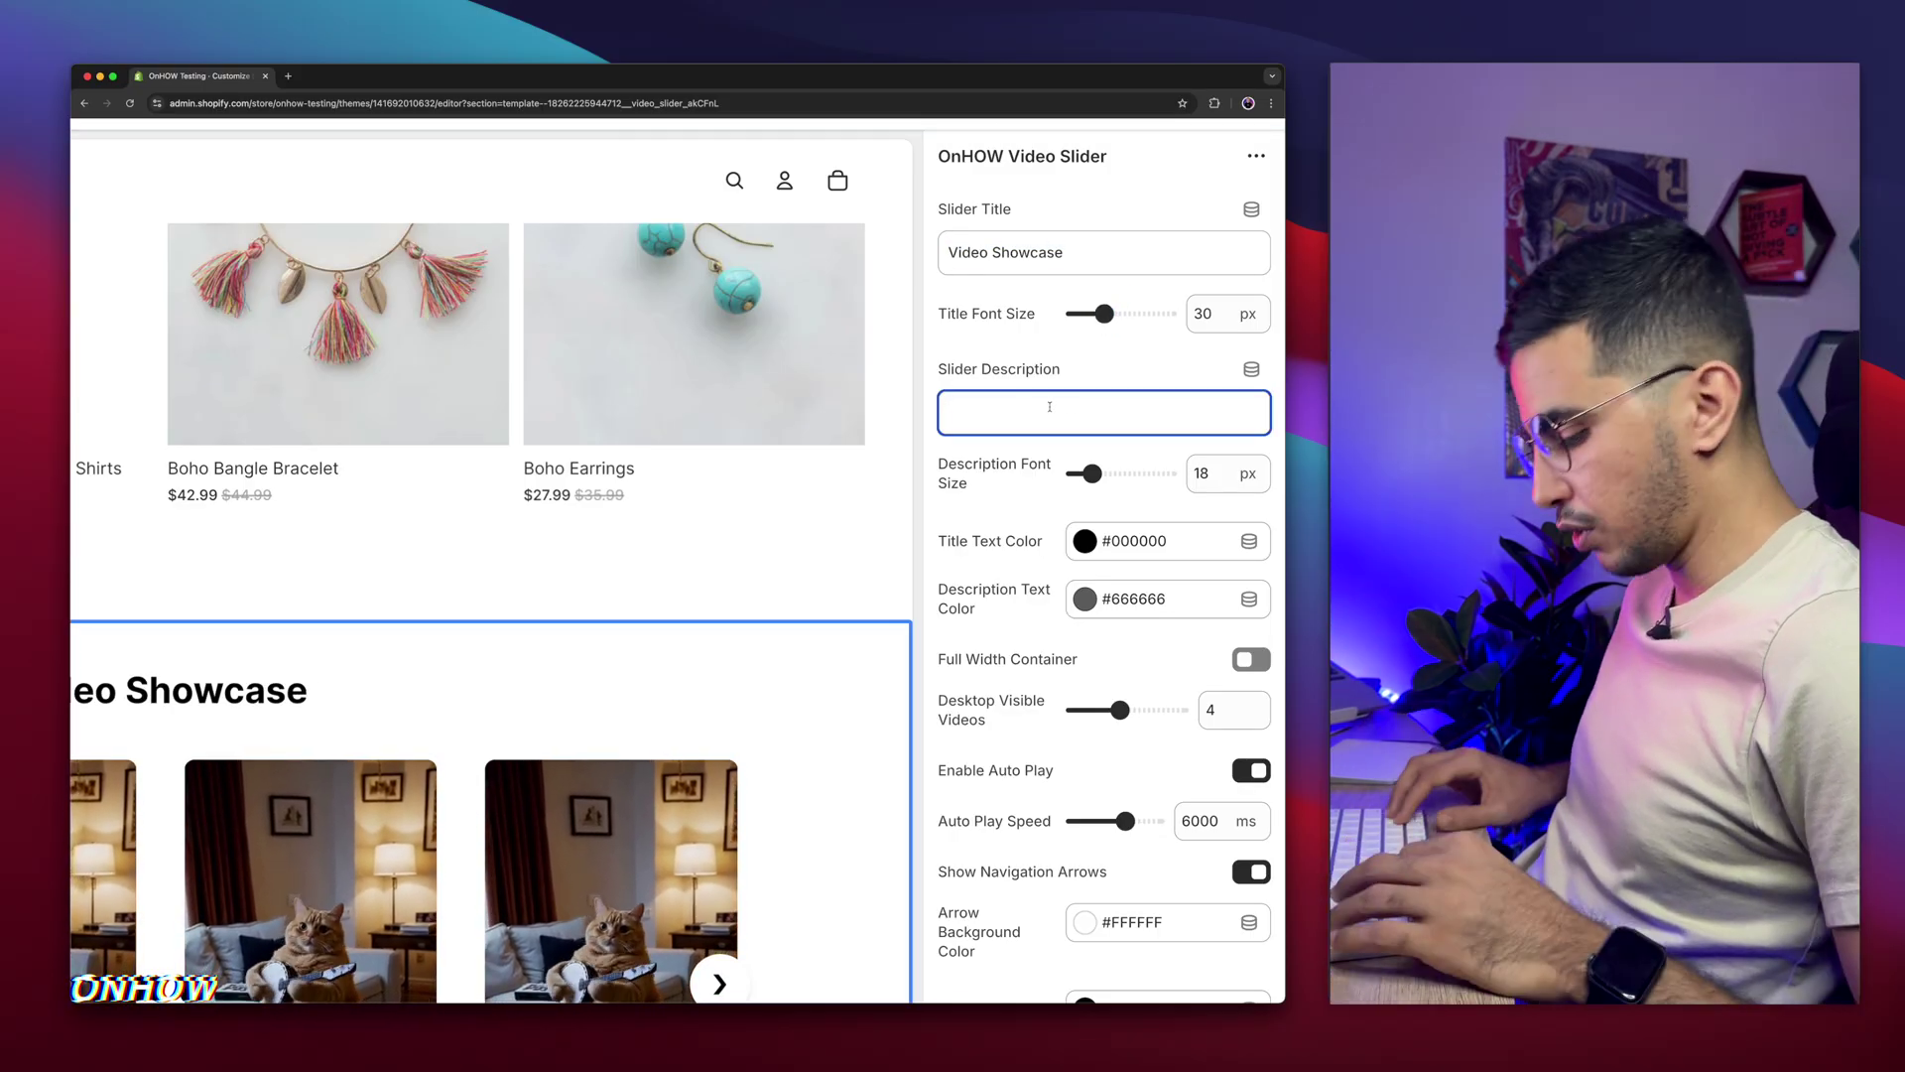
pyautogui.write('Slider description ')
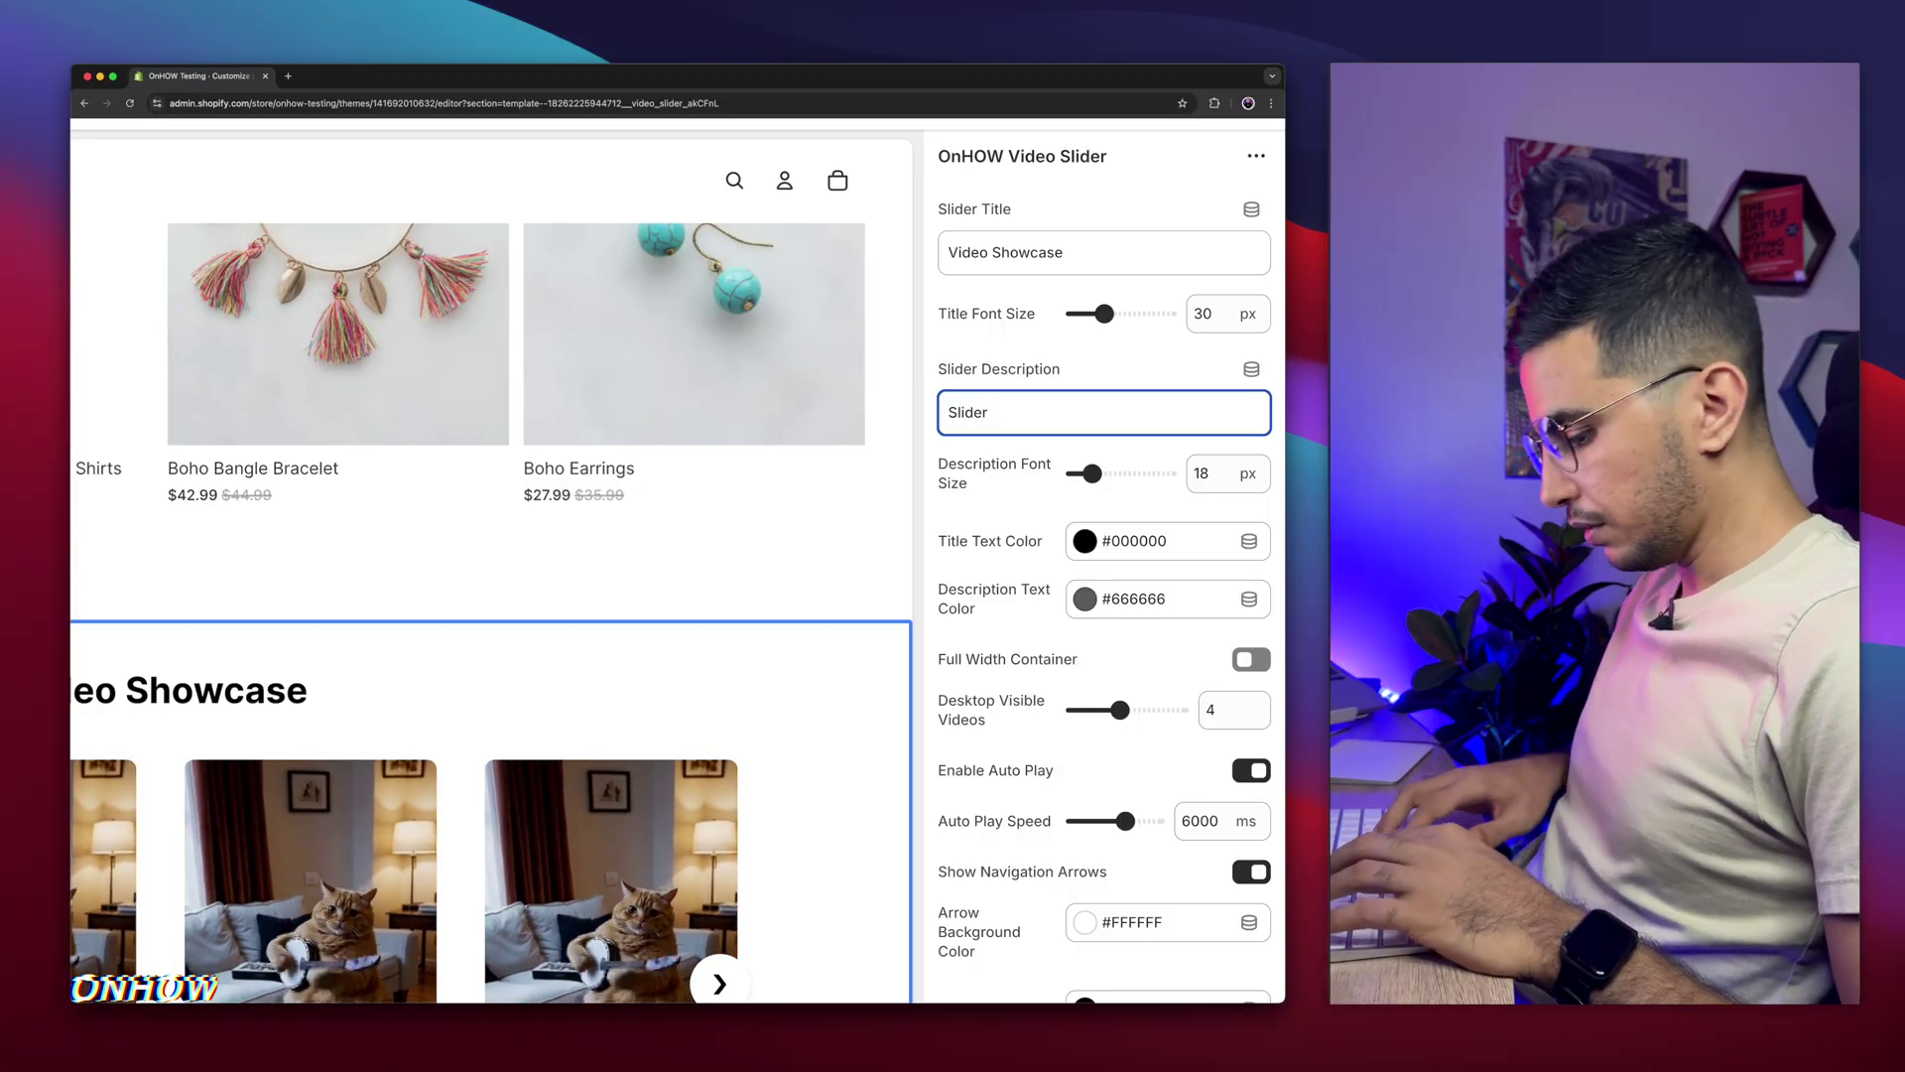
pyautogui.write('text here')
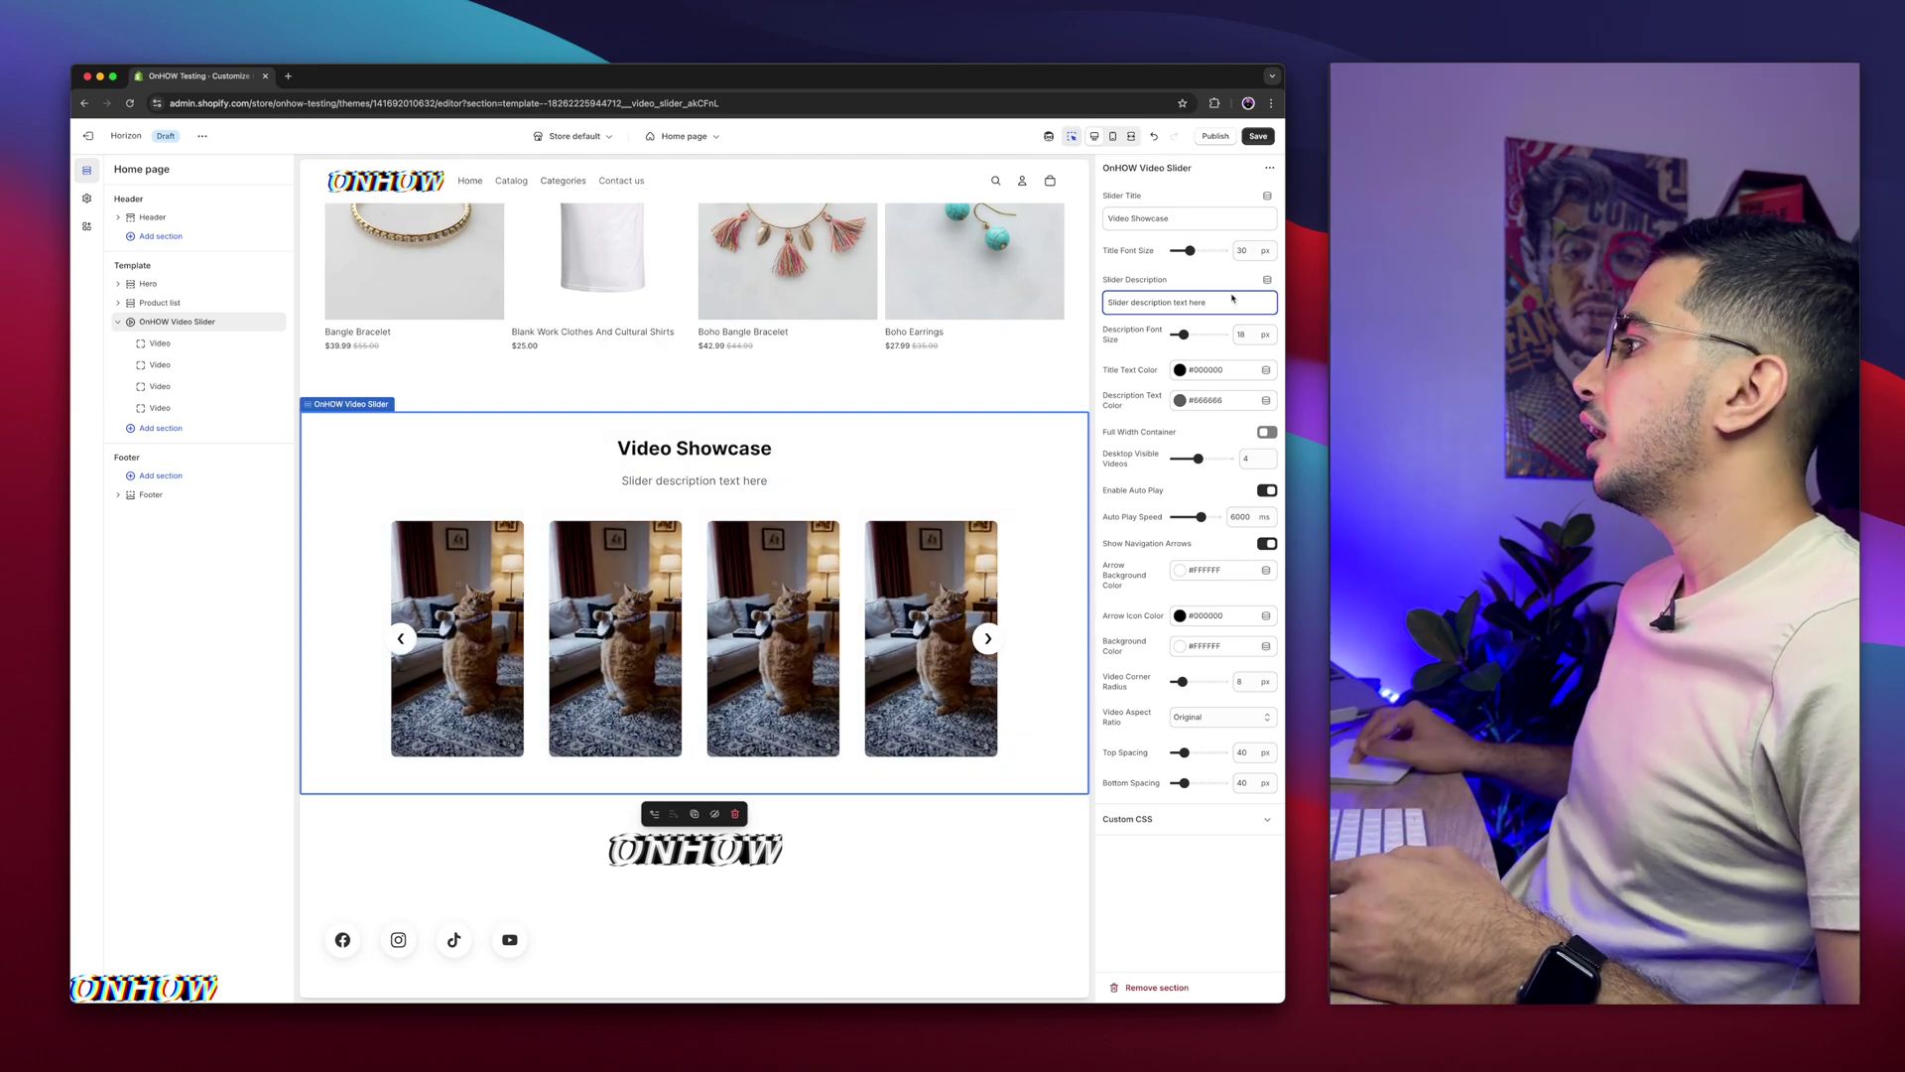
# Review the title (#000000) and description (#666666) text colour settings.
pyautogui.hscroll(3, 1090, 341)
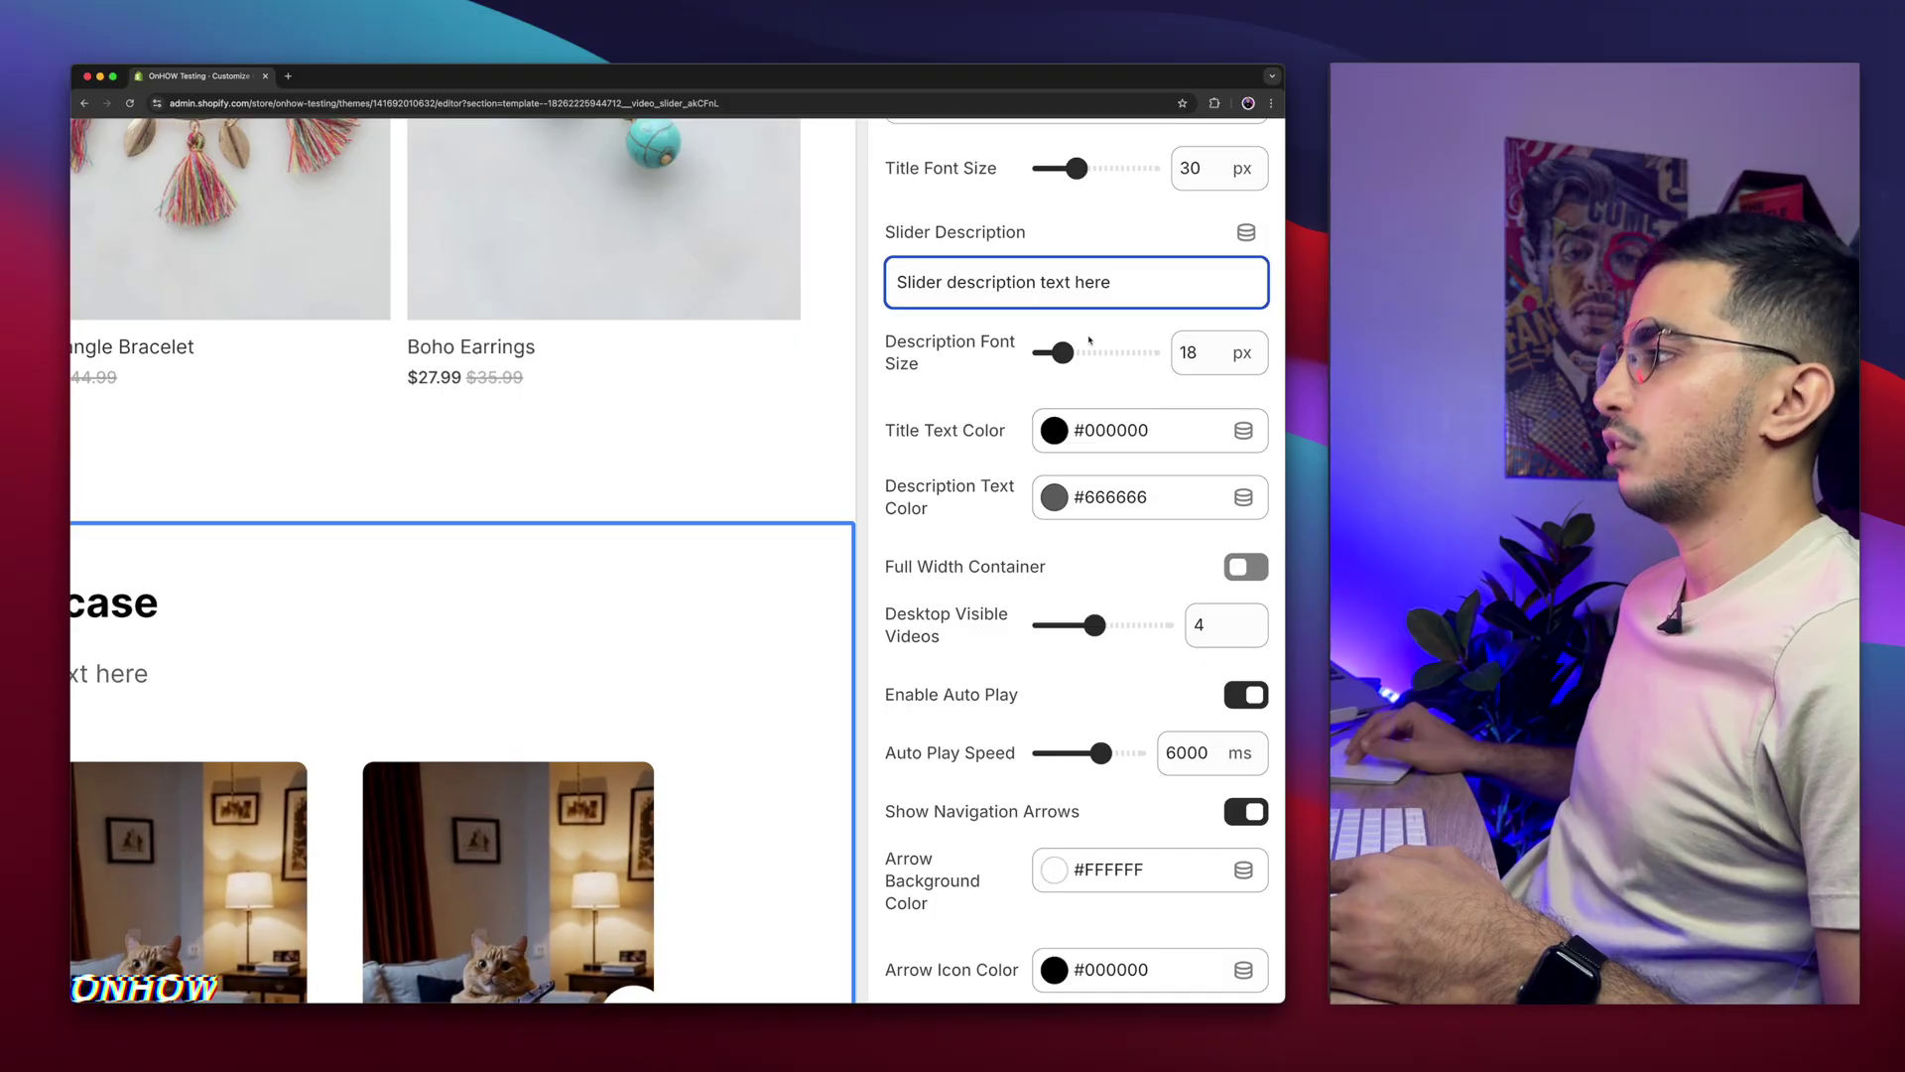
pyautogui.scroll(-2, 1010, 433)
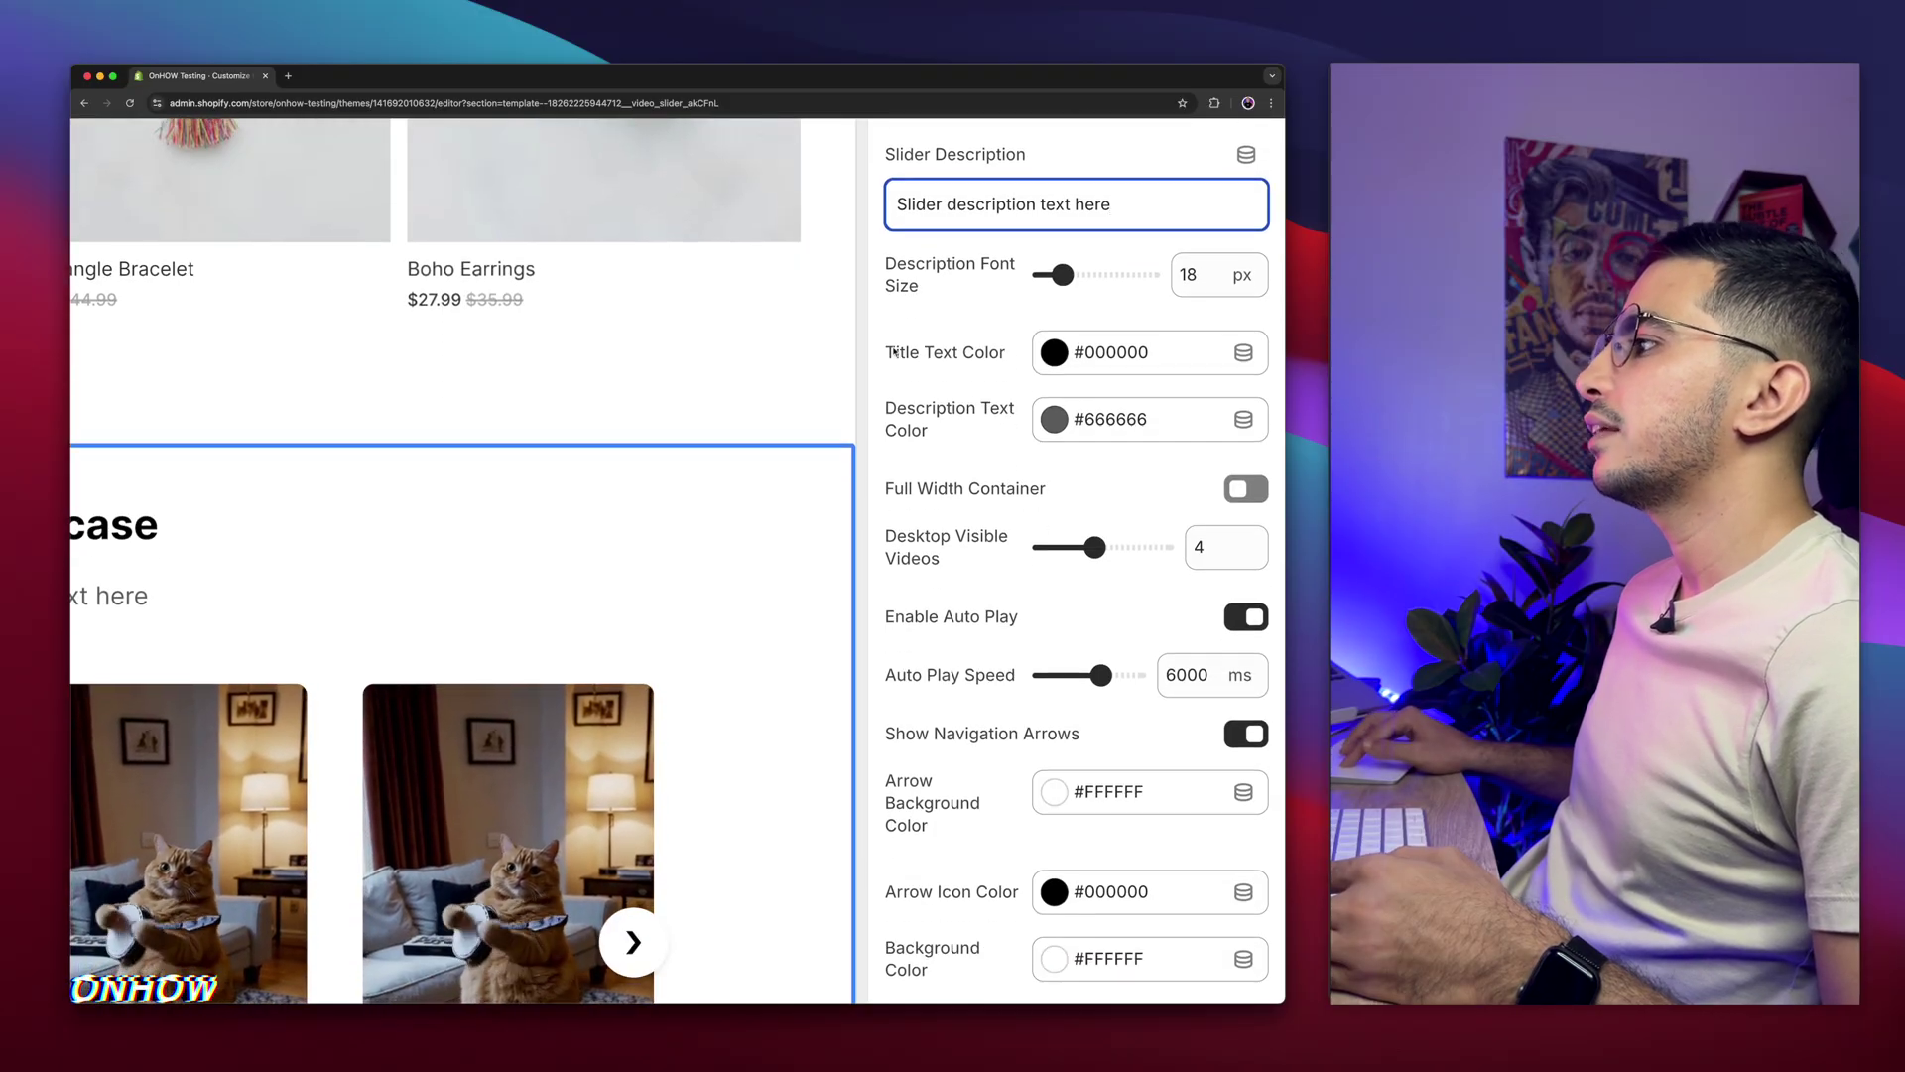
pyautogui.moveTo(889, 352); pyautogui.dragTo(987, 353)
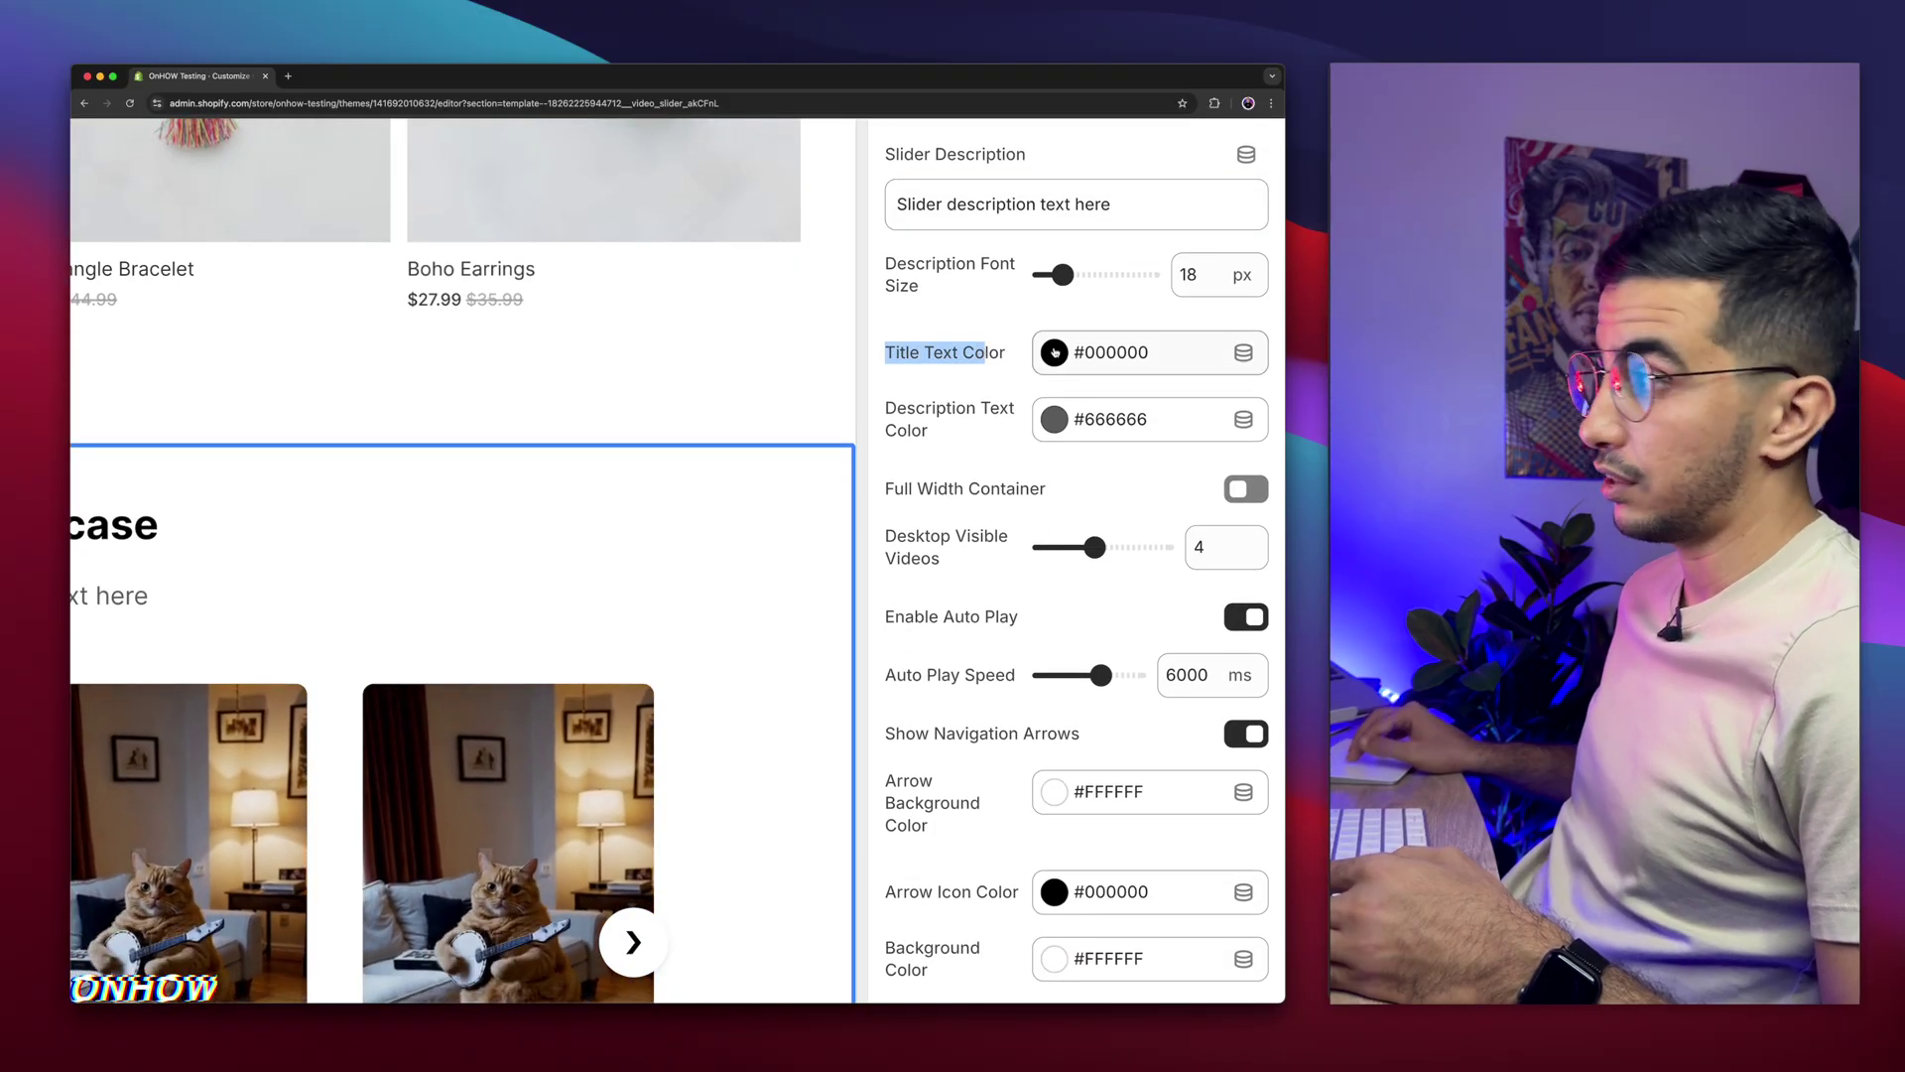
pyautogui.moveTo(882, 411); pyautogui.dragTo(972, 437)
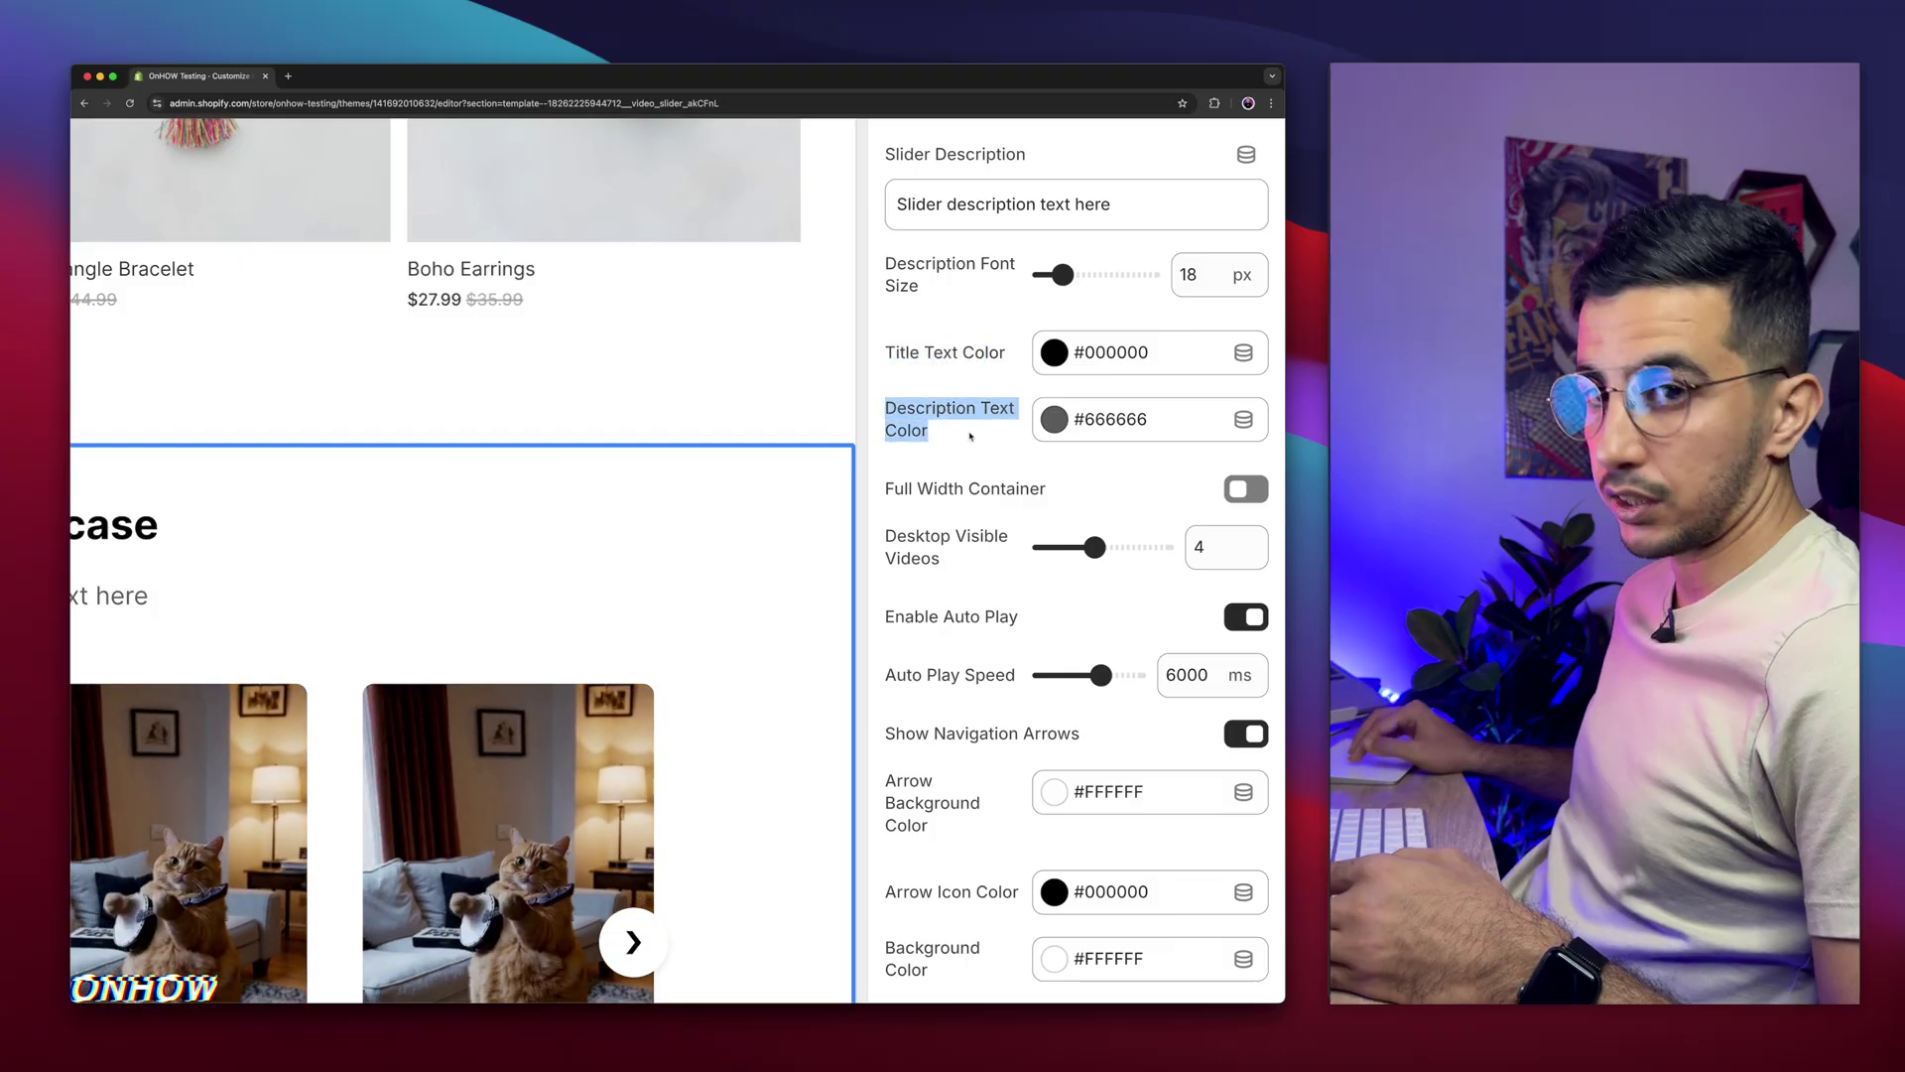
pyautogui.scroll(-3, 971, 436)
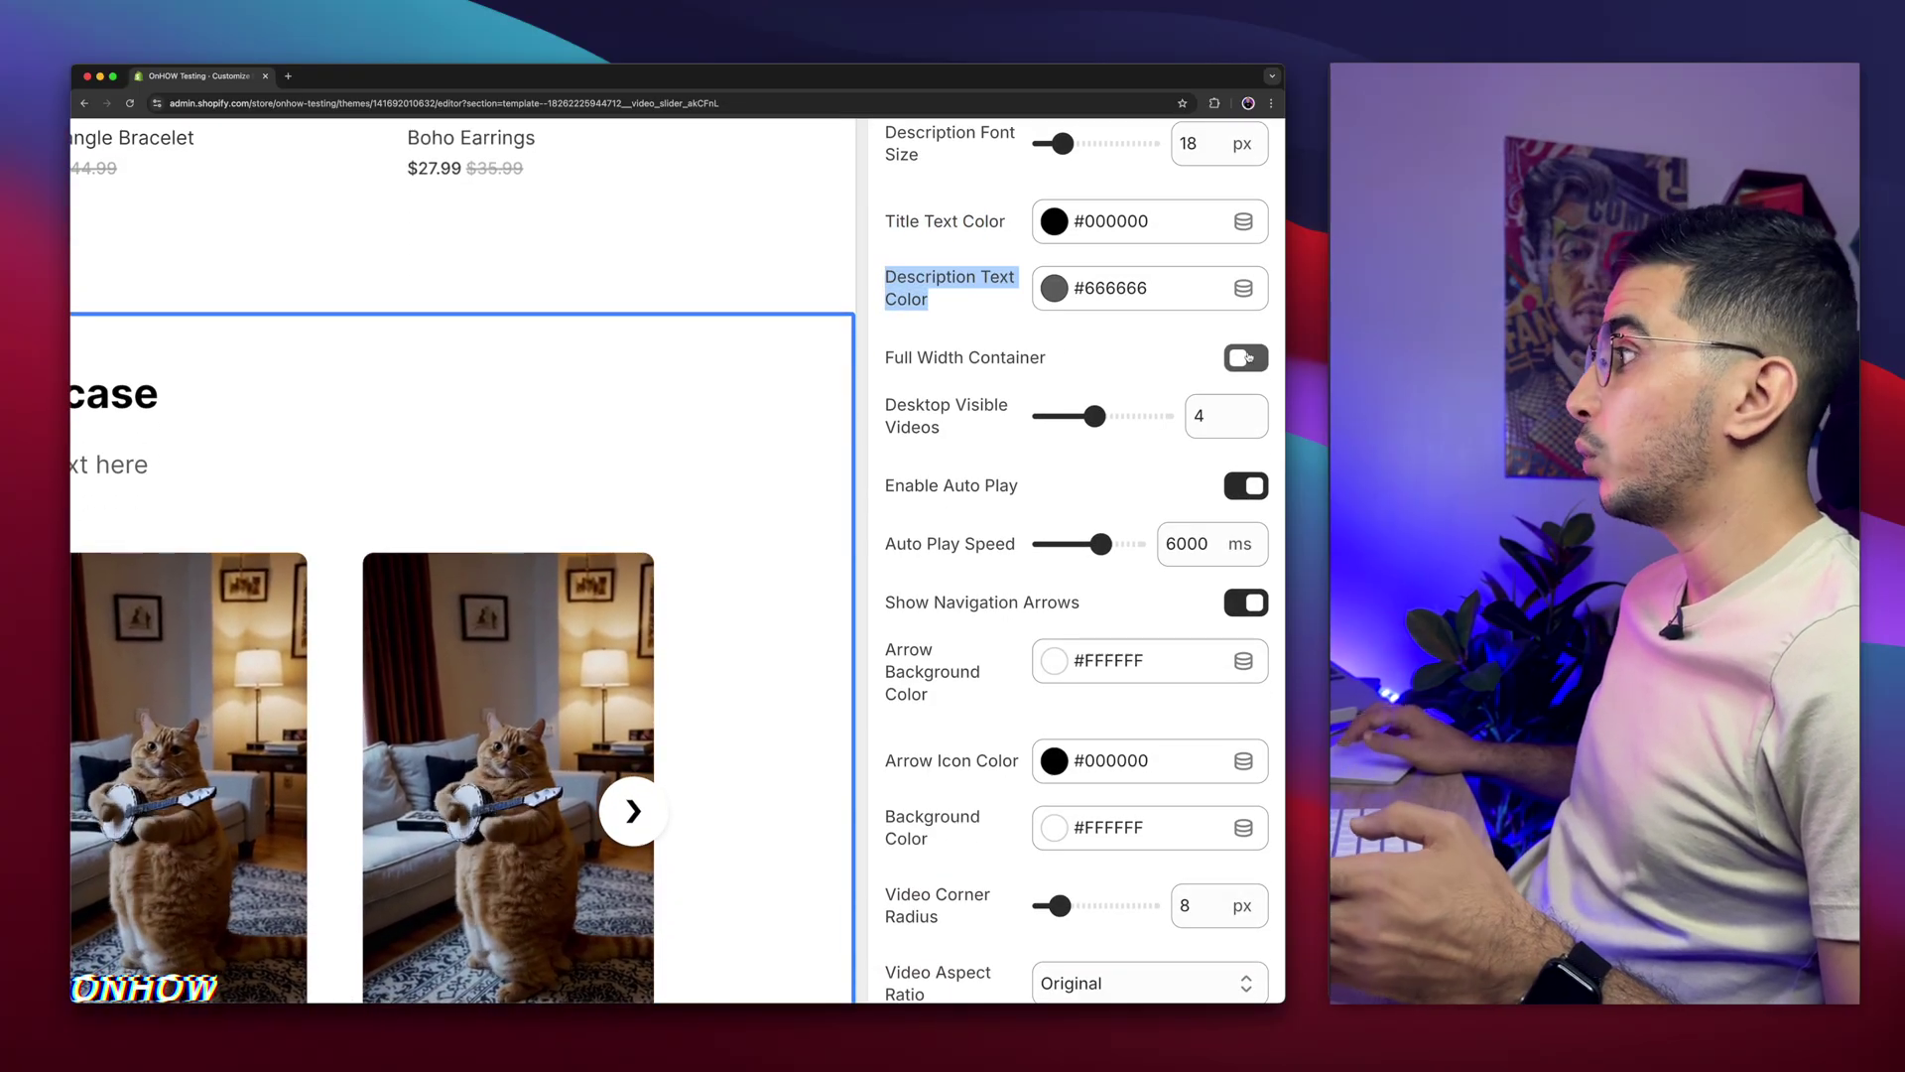
# Try full width and five visible videos, then keep contained width with four videos.
pyautogui.click(1246, 357)
pyautogui.press('super+0')
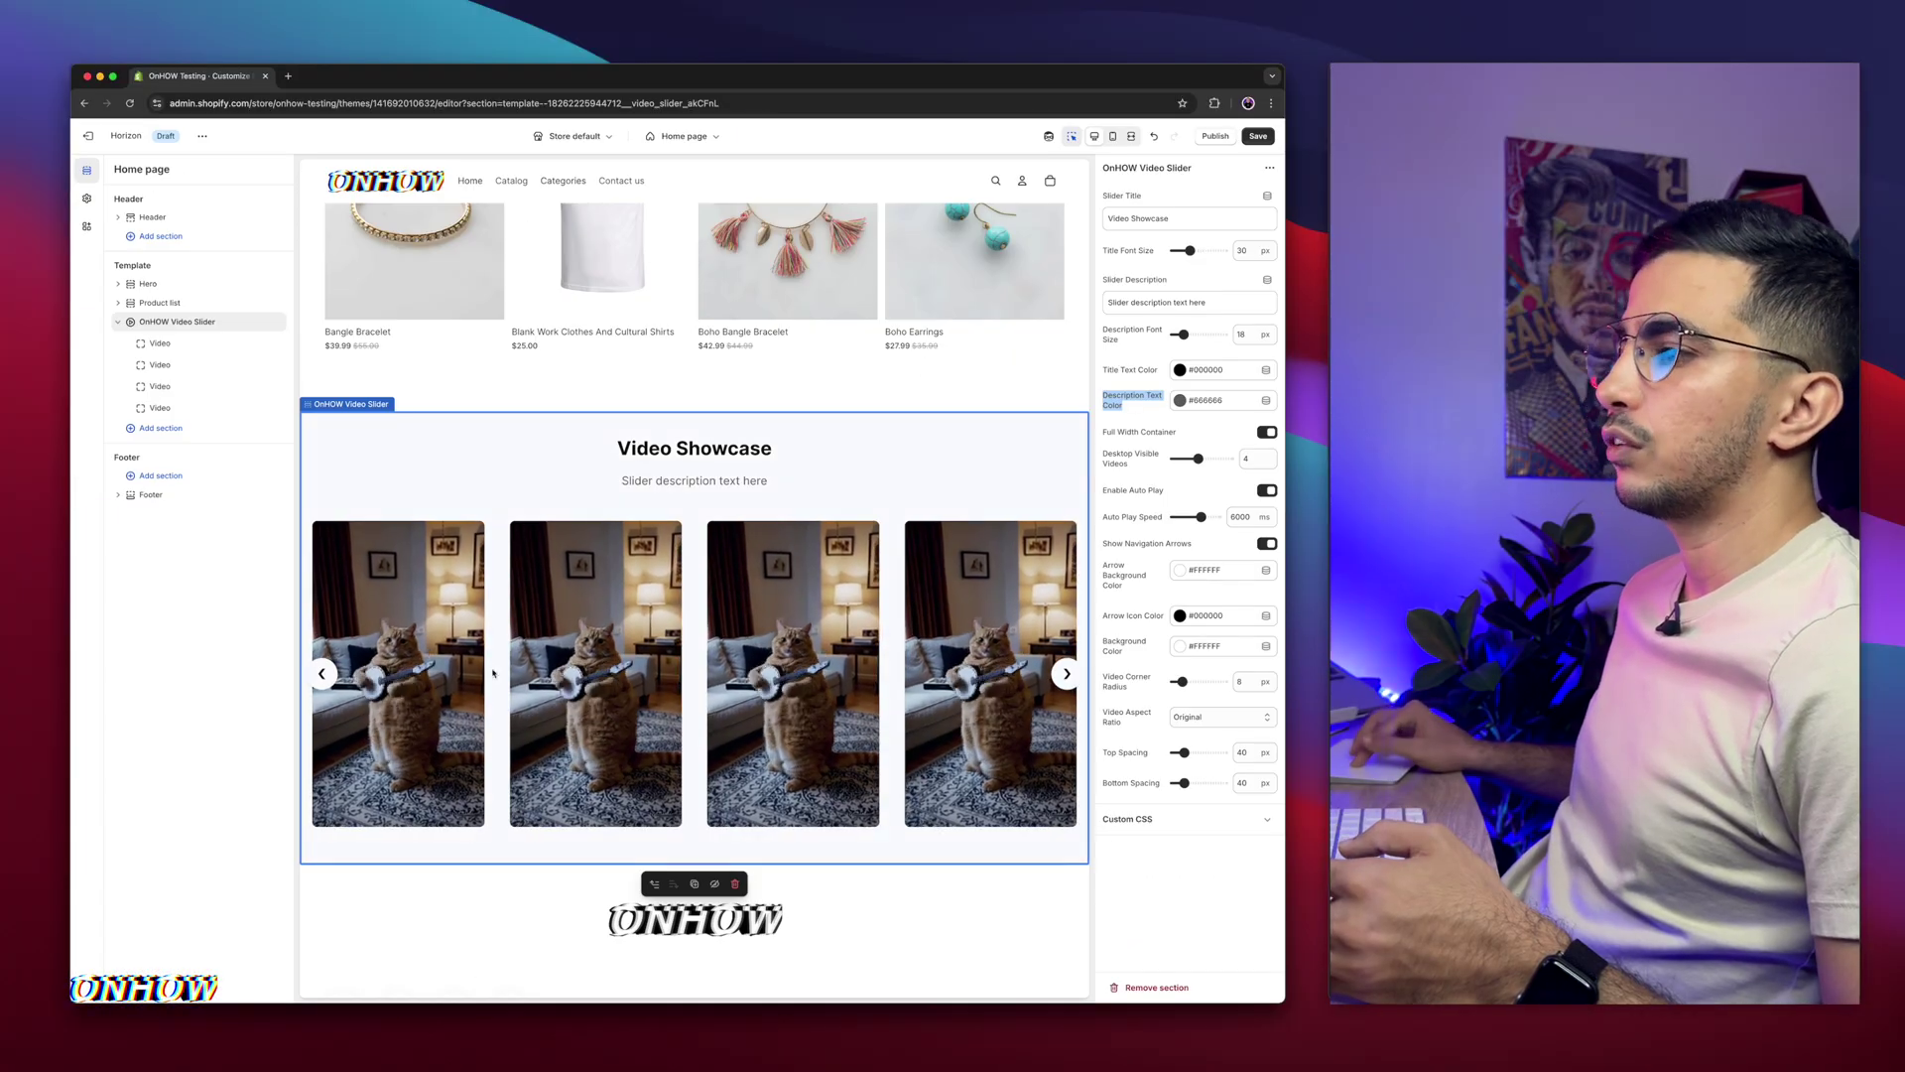
pyautogui.click(1266, 432)
pyautogui.scroll(5, 1260, 446)
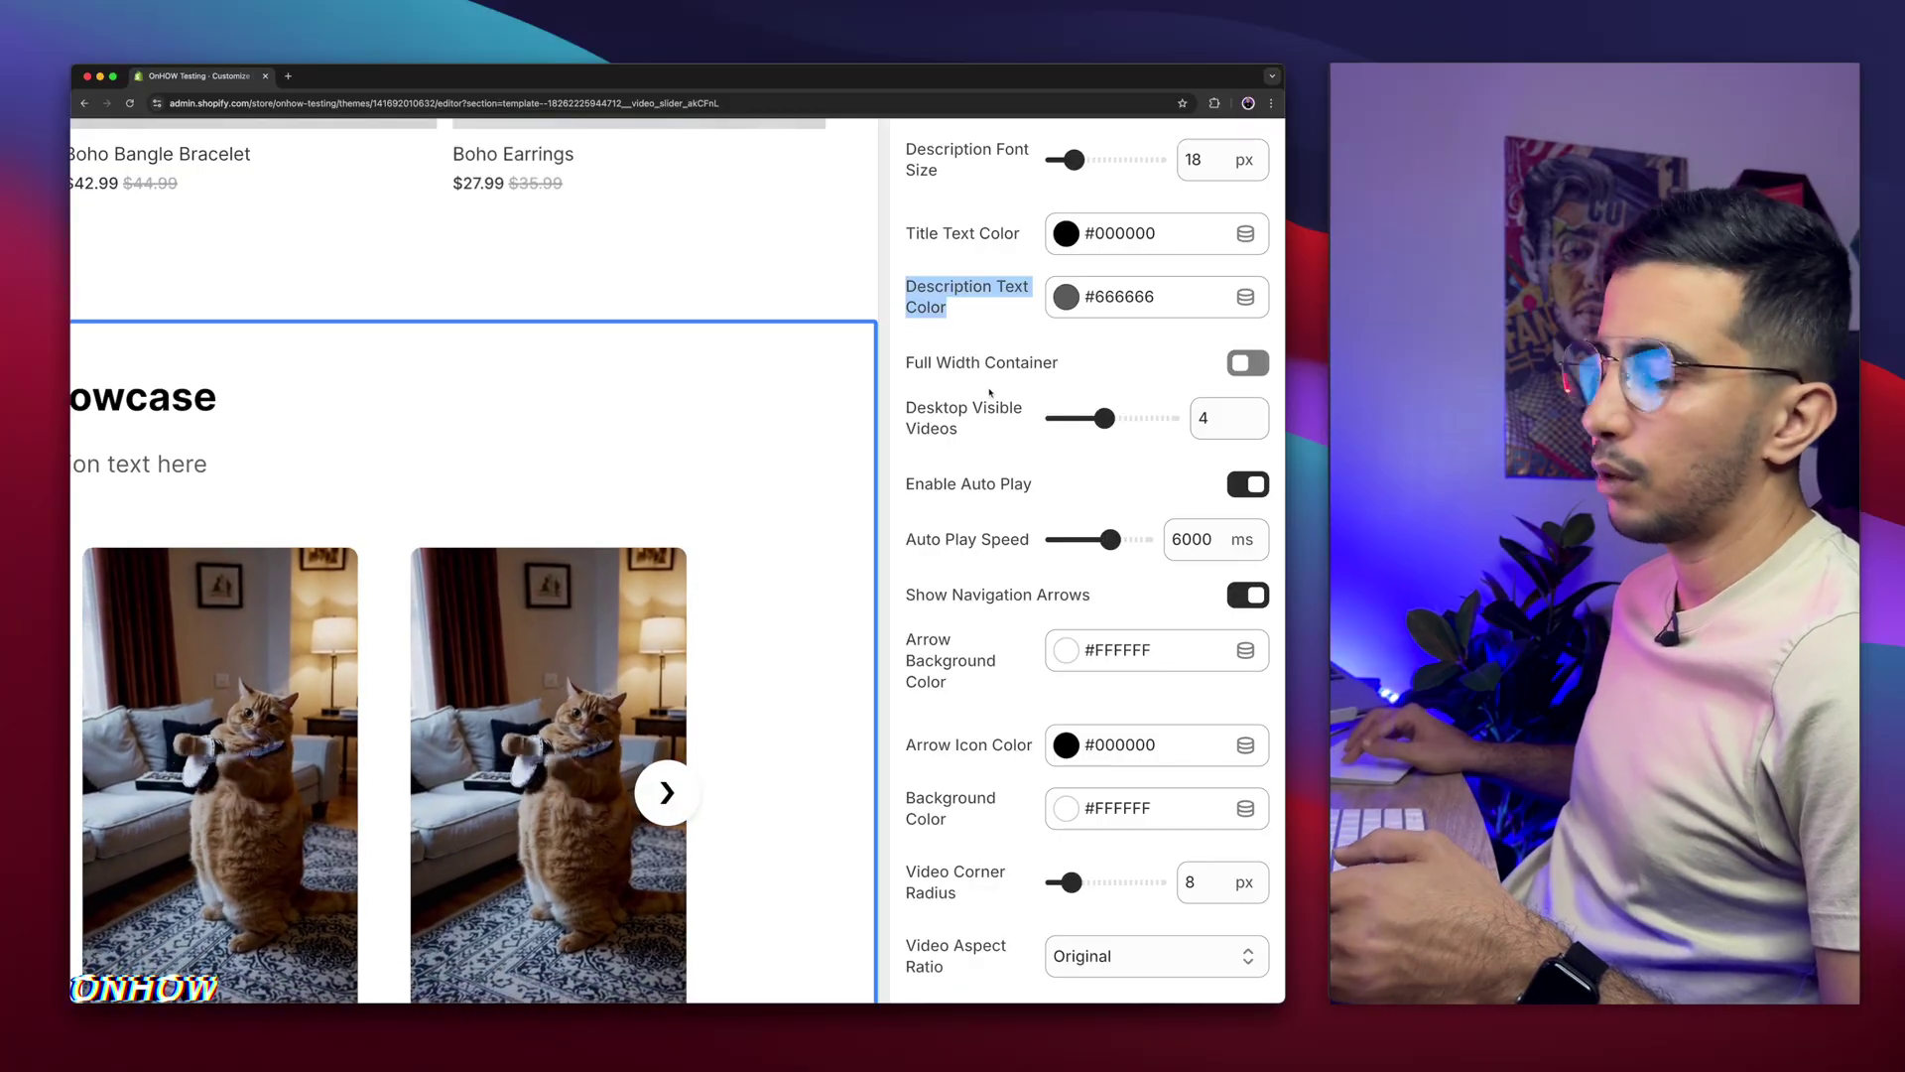
pyautogui.moveTo(1106, 418)
pyautogui.mouseDown()
pyautogui.moveTo(1135, 418)
pyautogui.moveTo(1101, 417)
pyautogui.mouseUp()
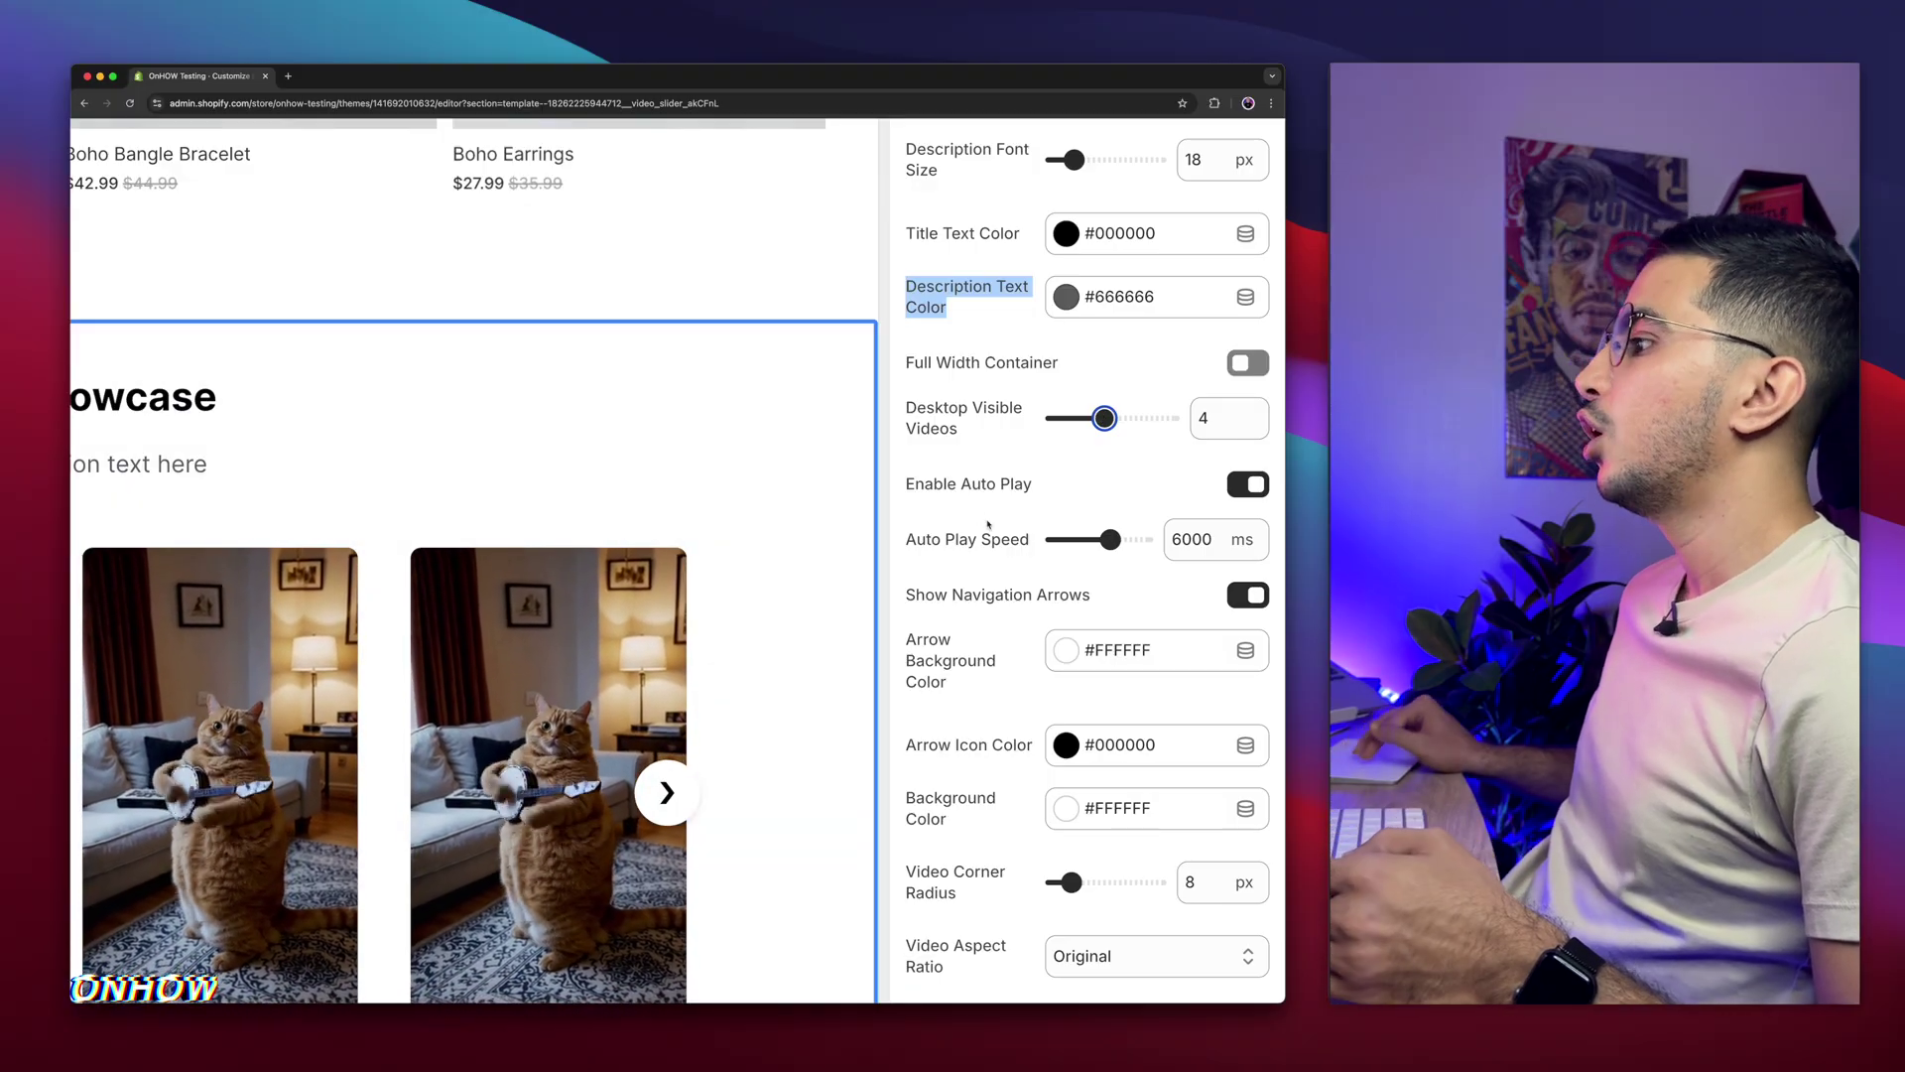
# Toggle Enable Auto Play off and back on, leaving autoplay enabled.
pyautogui.scroll(-2, 988, 524)
pyautogui.click(1240, 393)
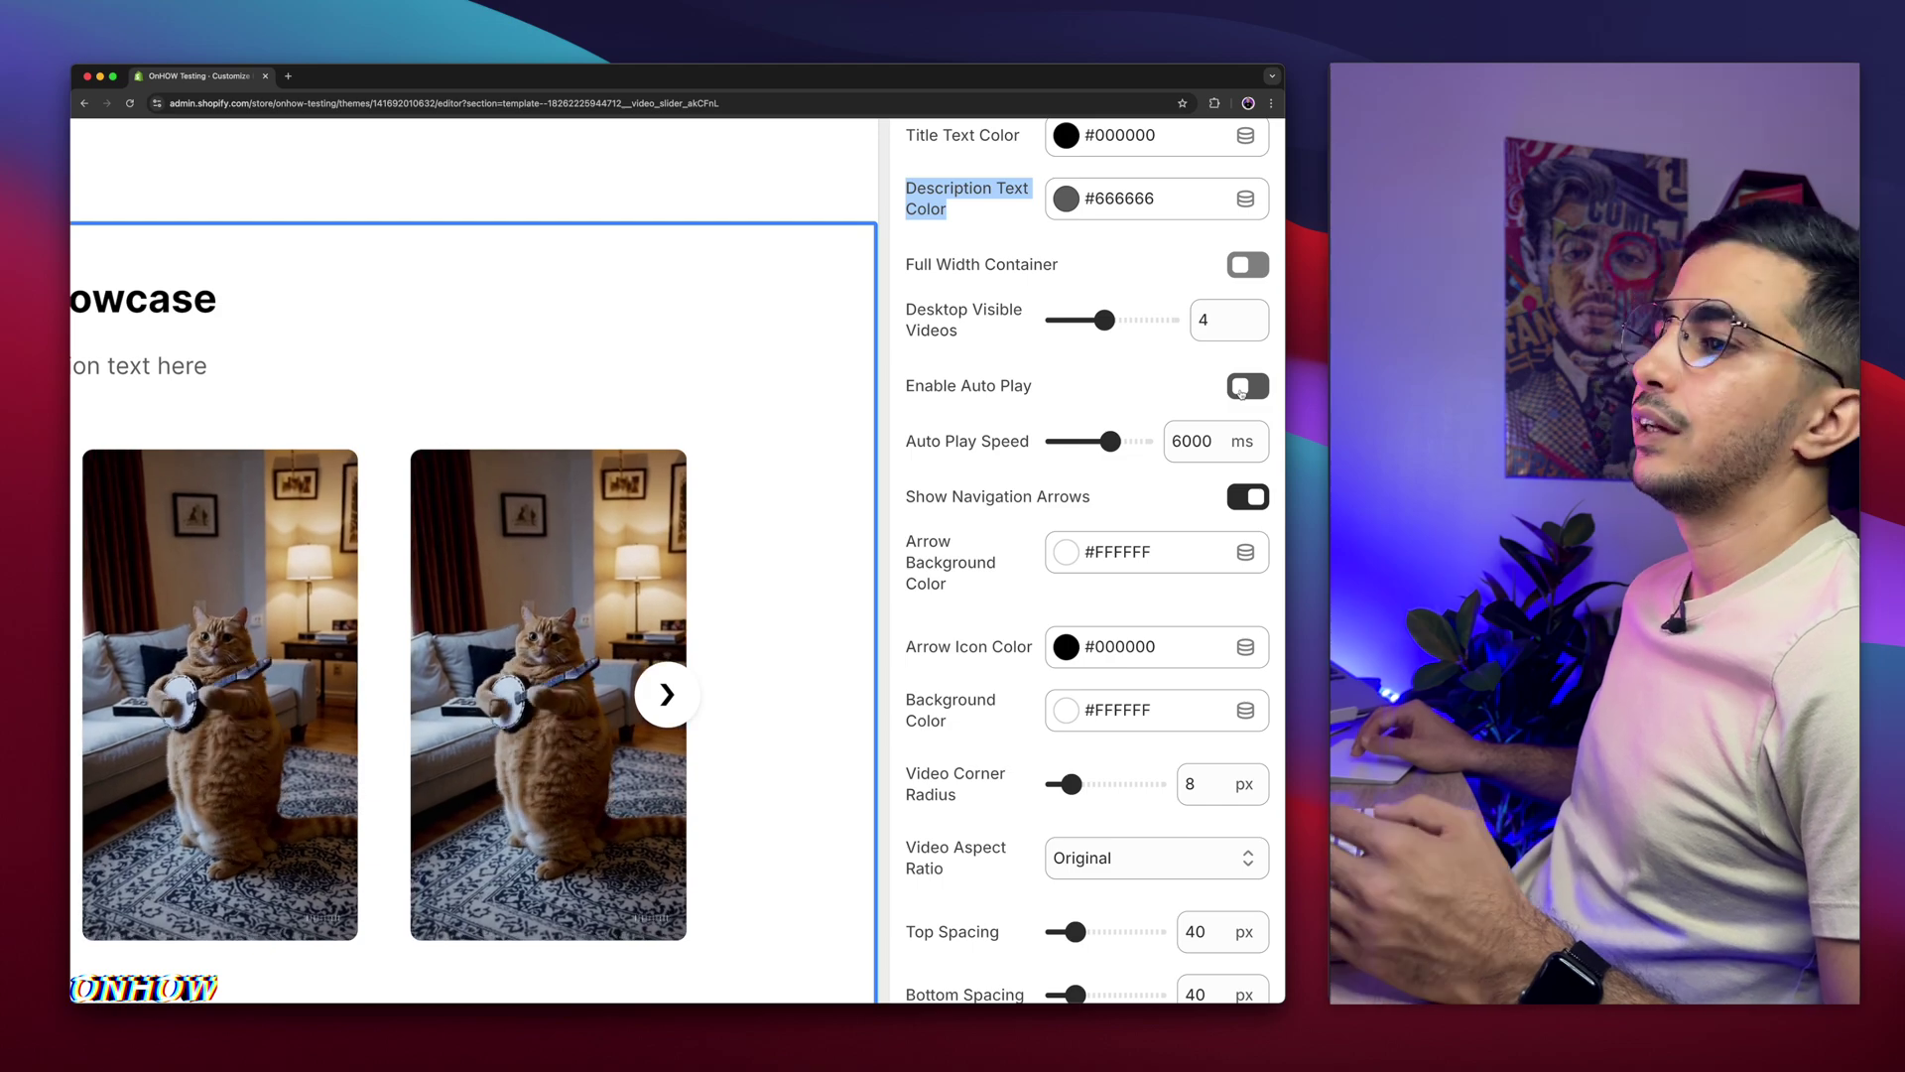
pyautogui.click(1241, 393)
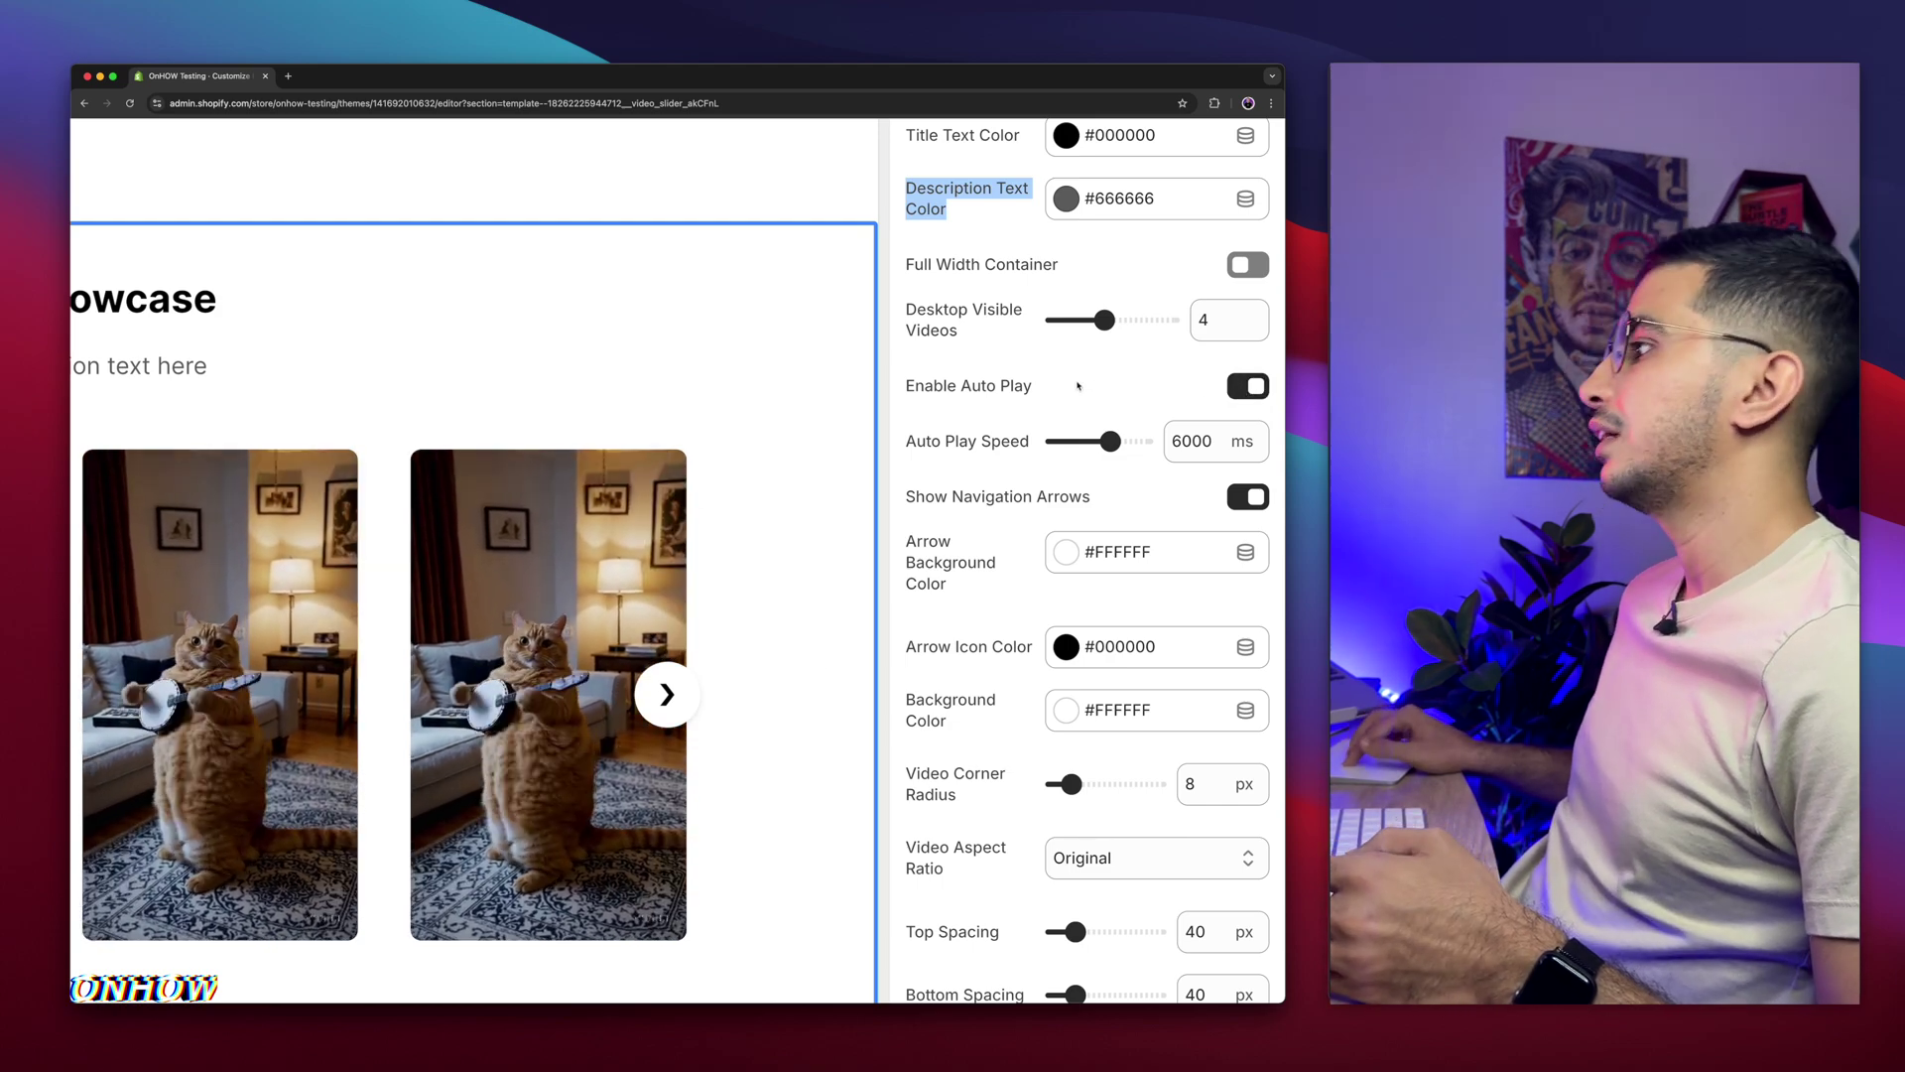
# Lower Auto Play Speed to 5000 ms and keep Show Navigation Arrows on after toggling it.
pyautogui.scroll(-3, 1062, 387)
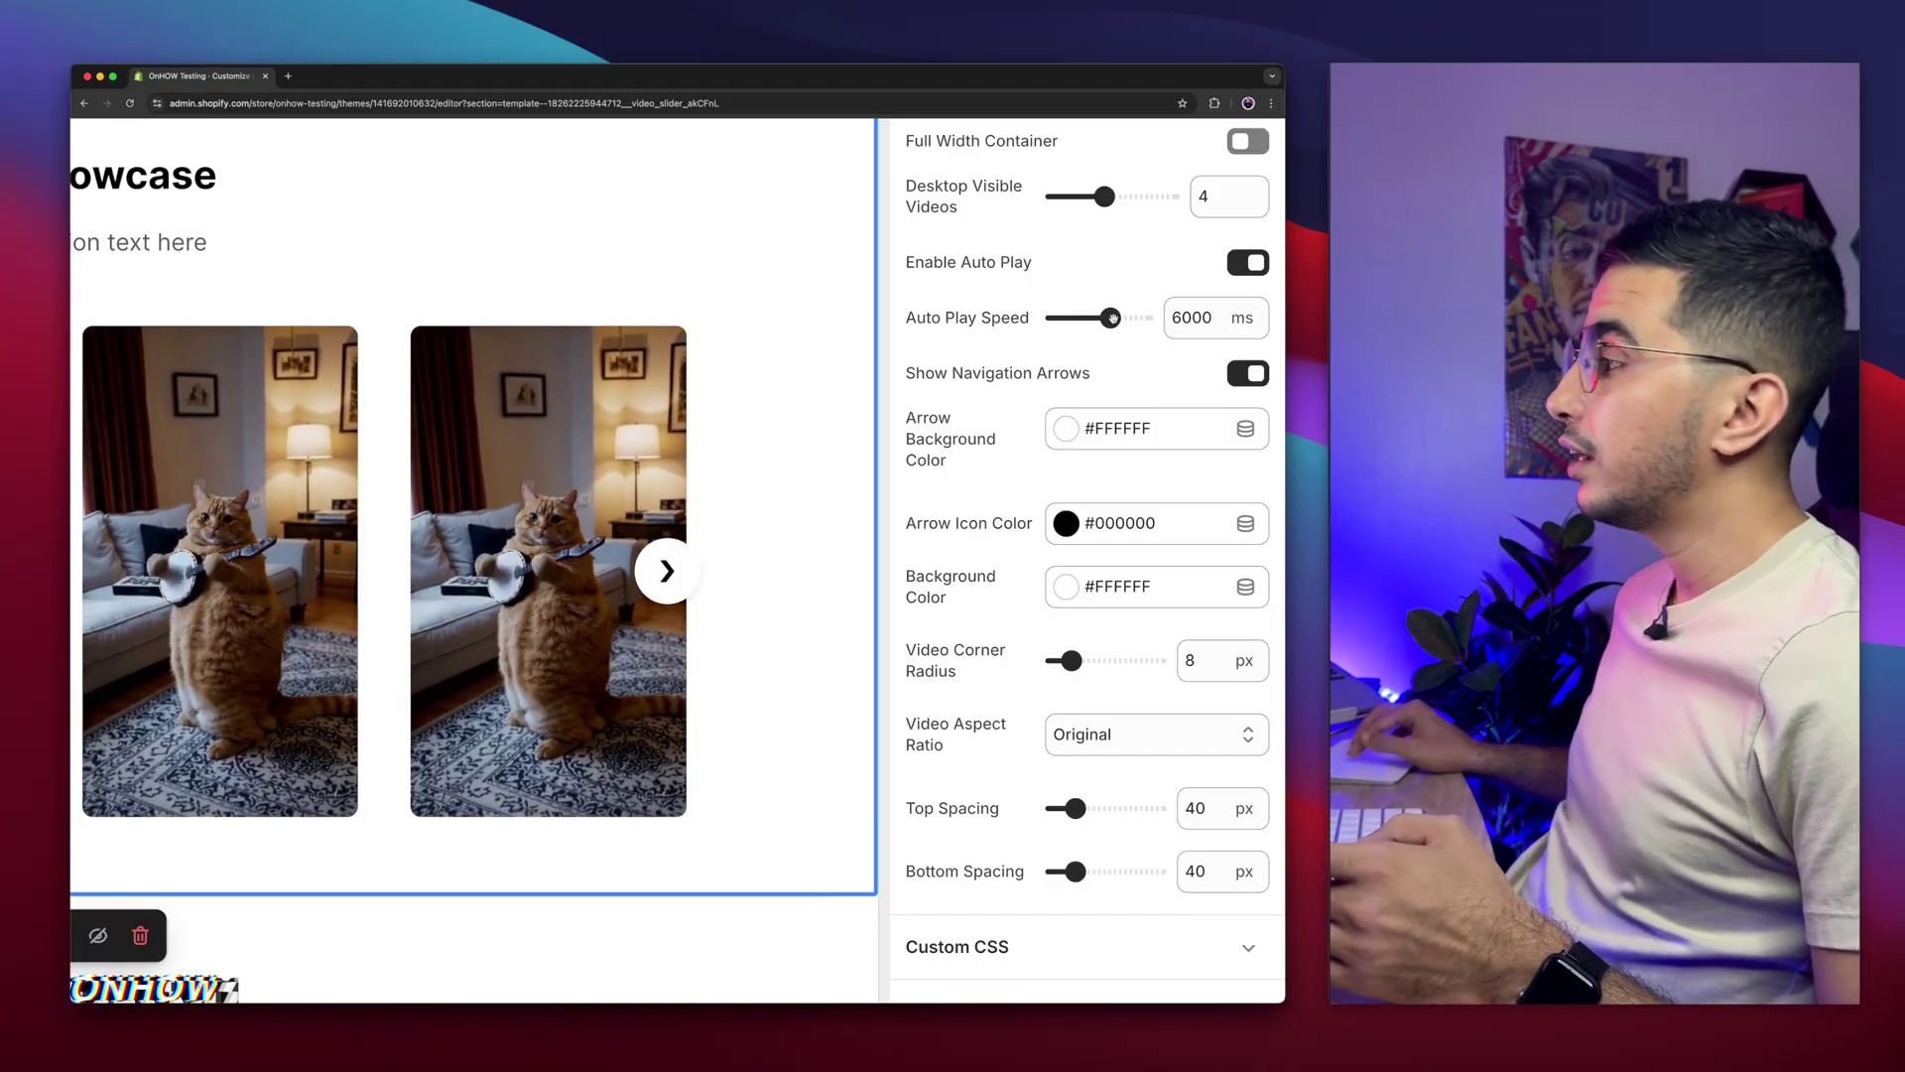
pyautogui.moveTo(1120, 318); pyautogui.dragTo(1100, 315)
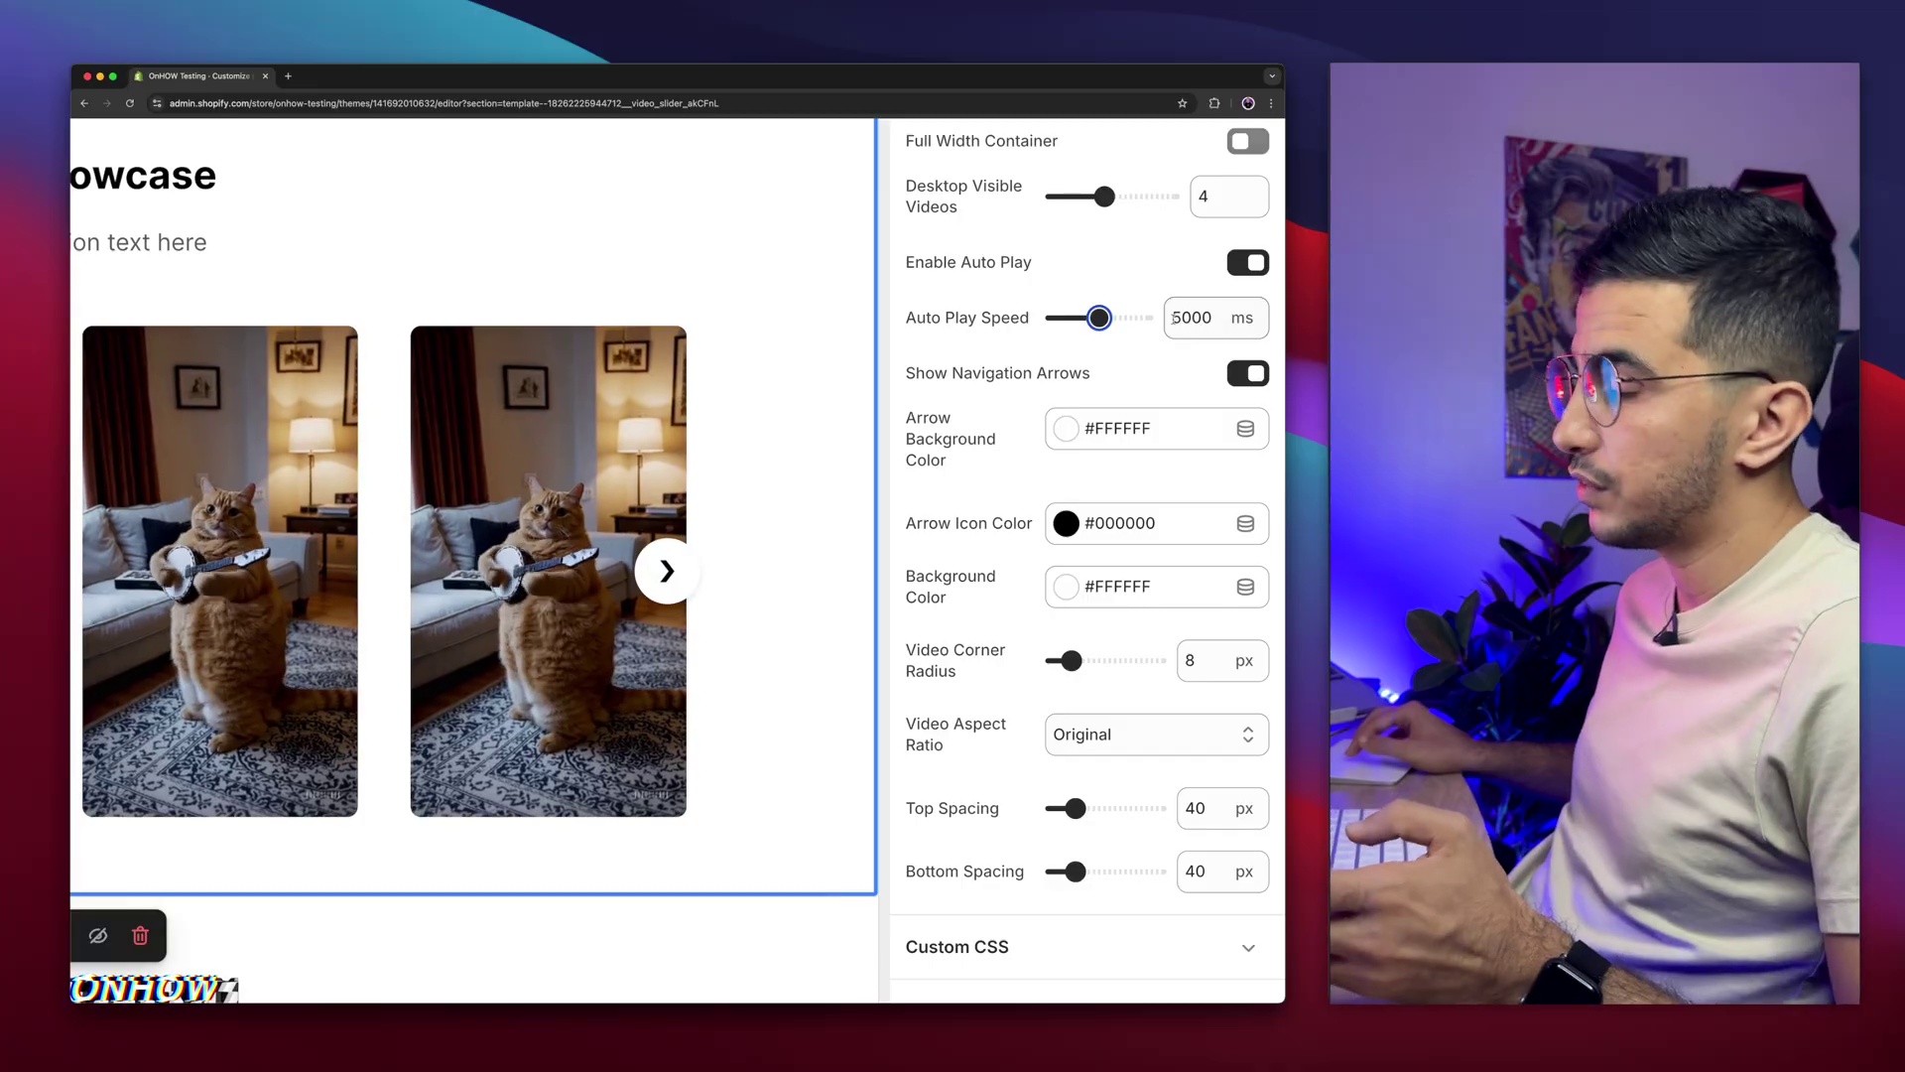
pyautogui.moveTo(902, 375); pyautogui.dragTo(1030, 374)
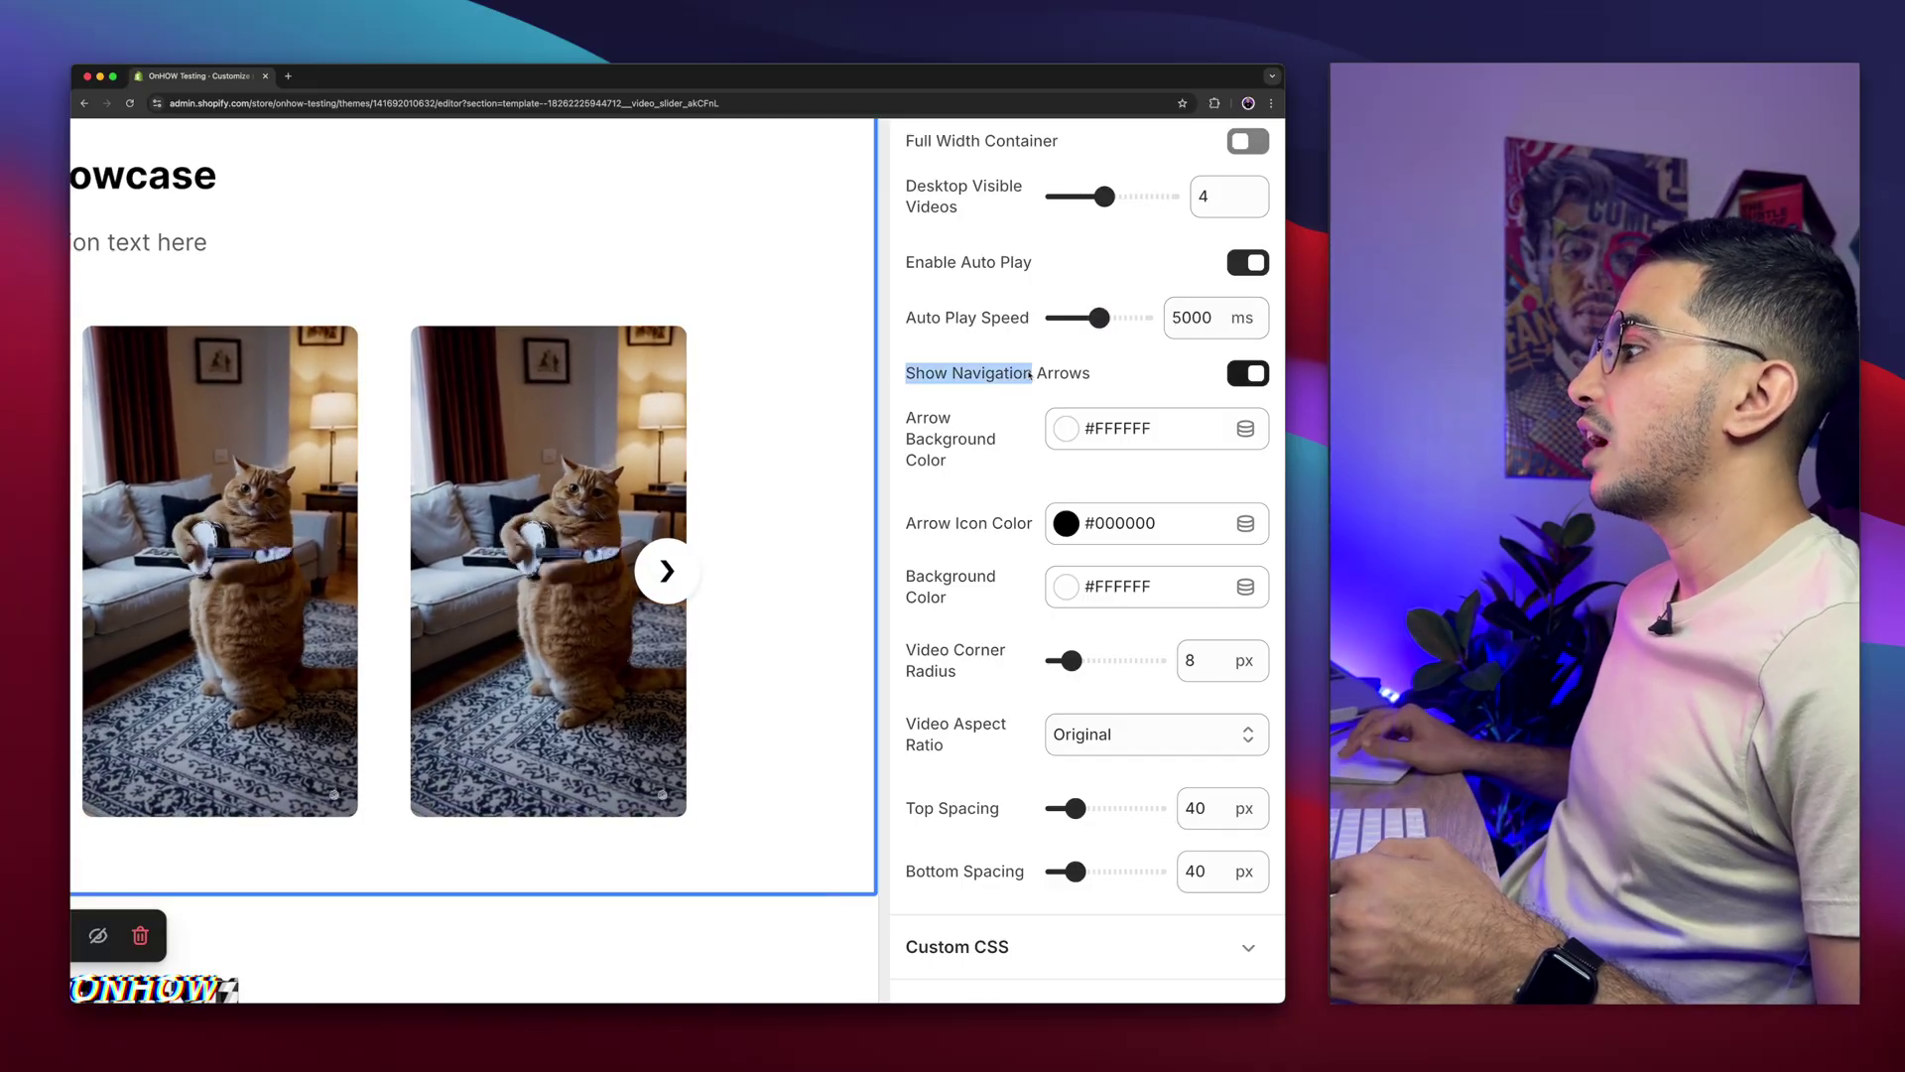
pyautogui.click(1247, 369)
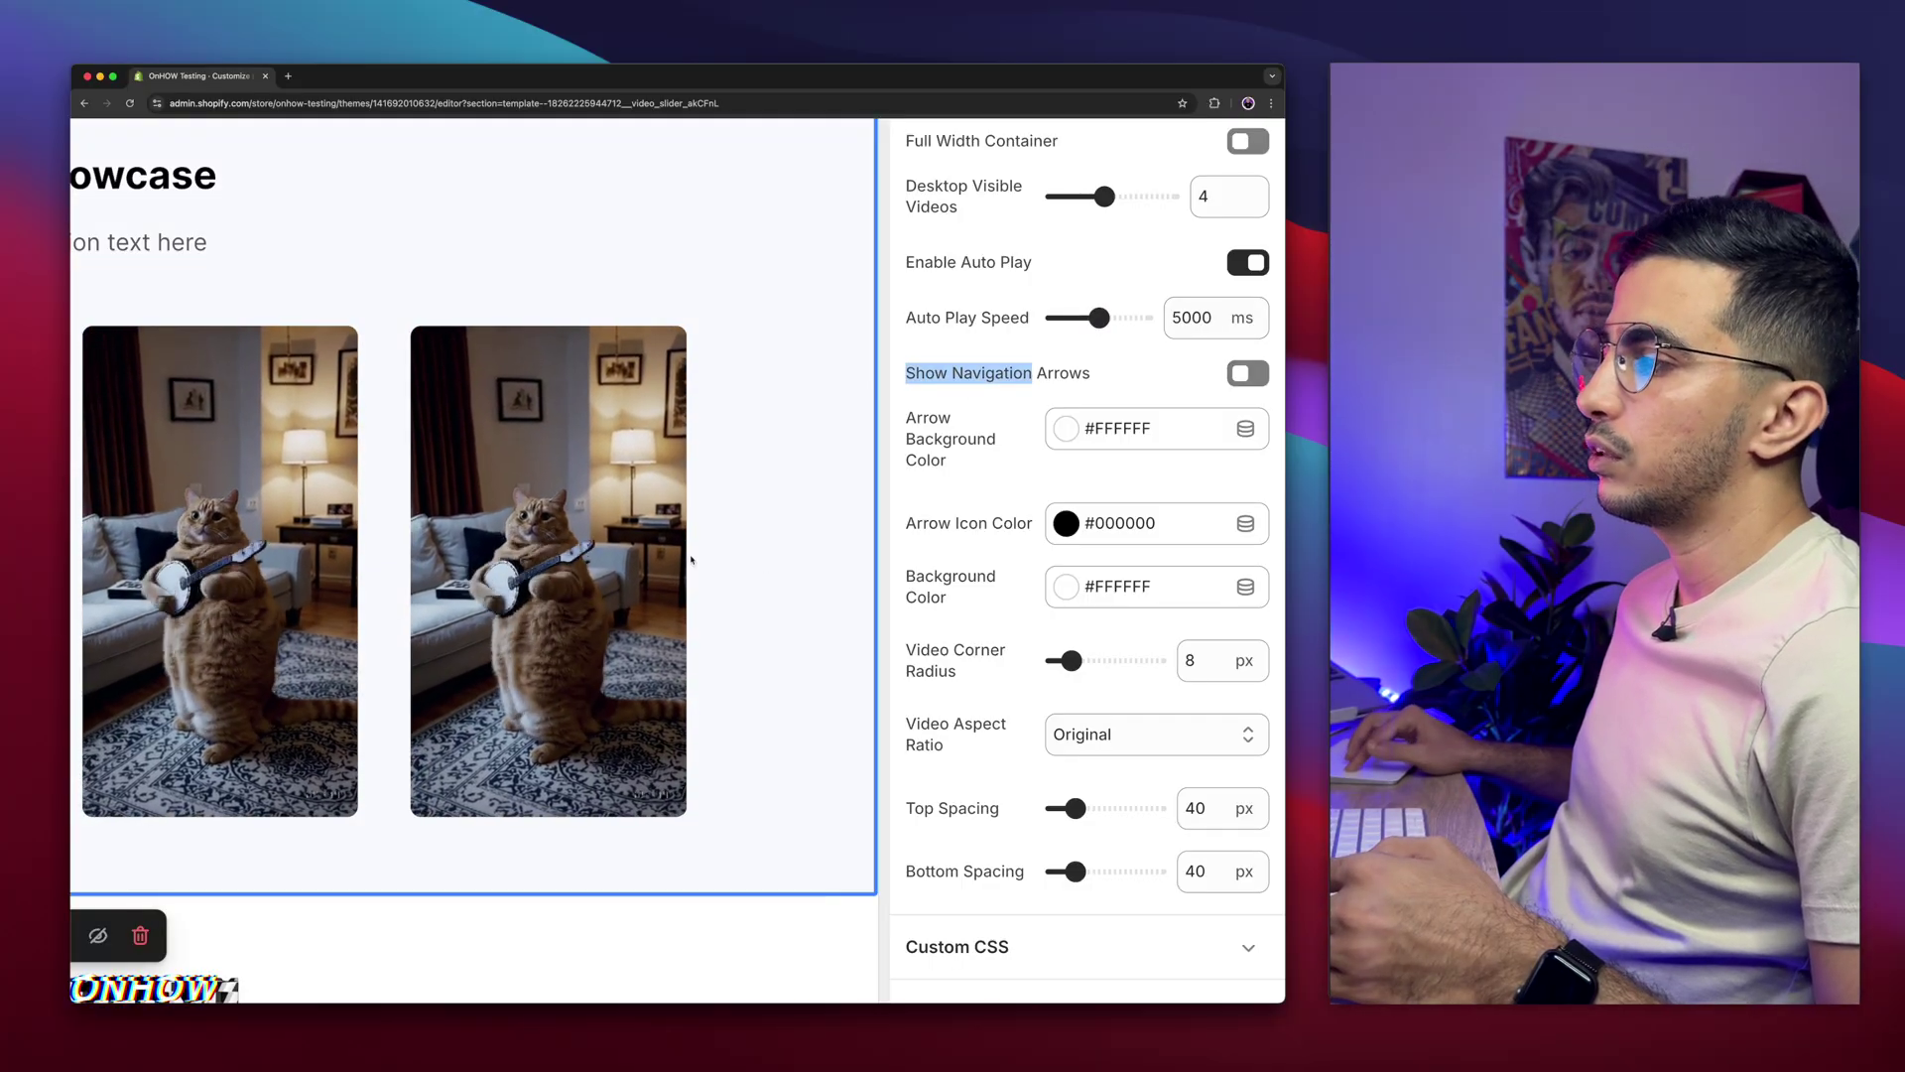
pyautogui.click(1240, 373)
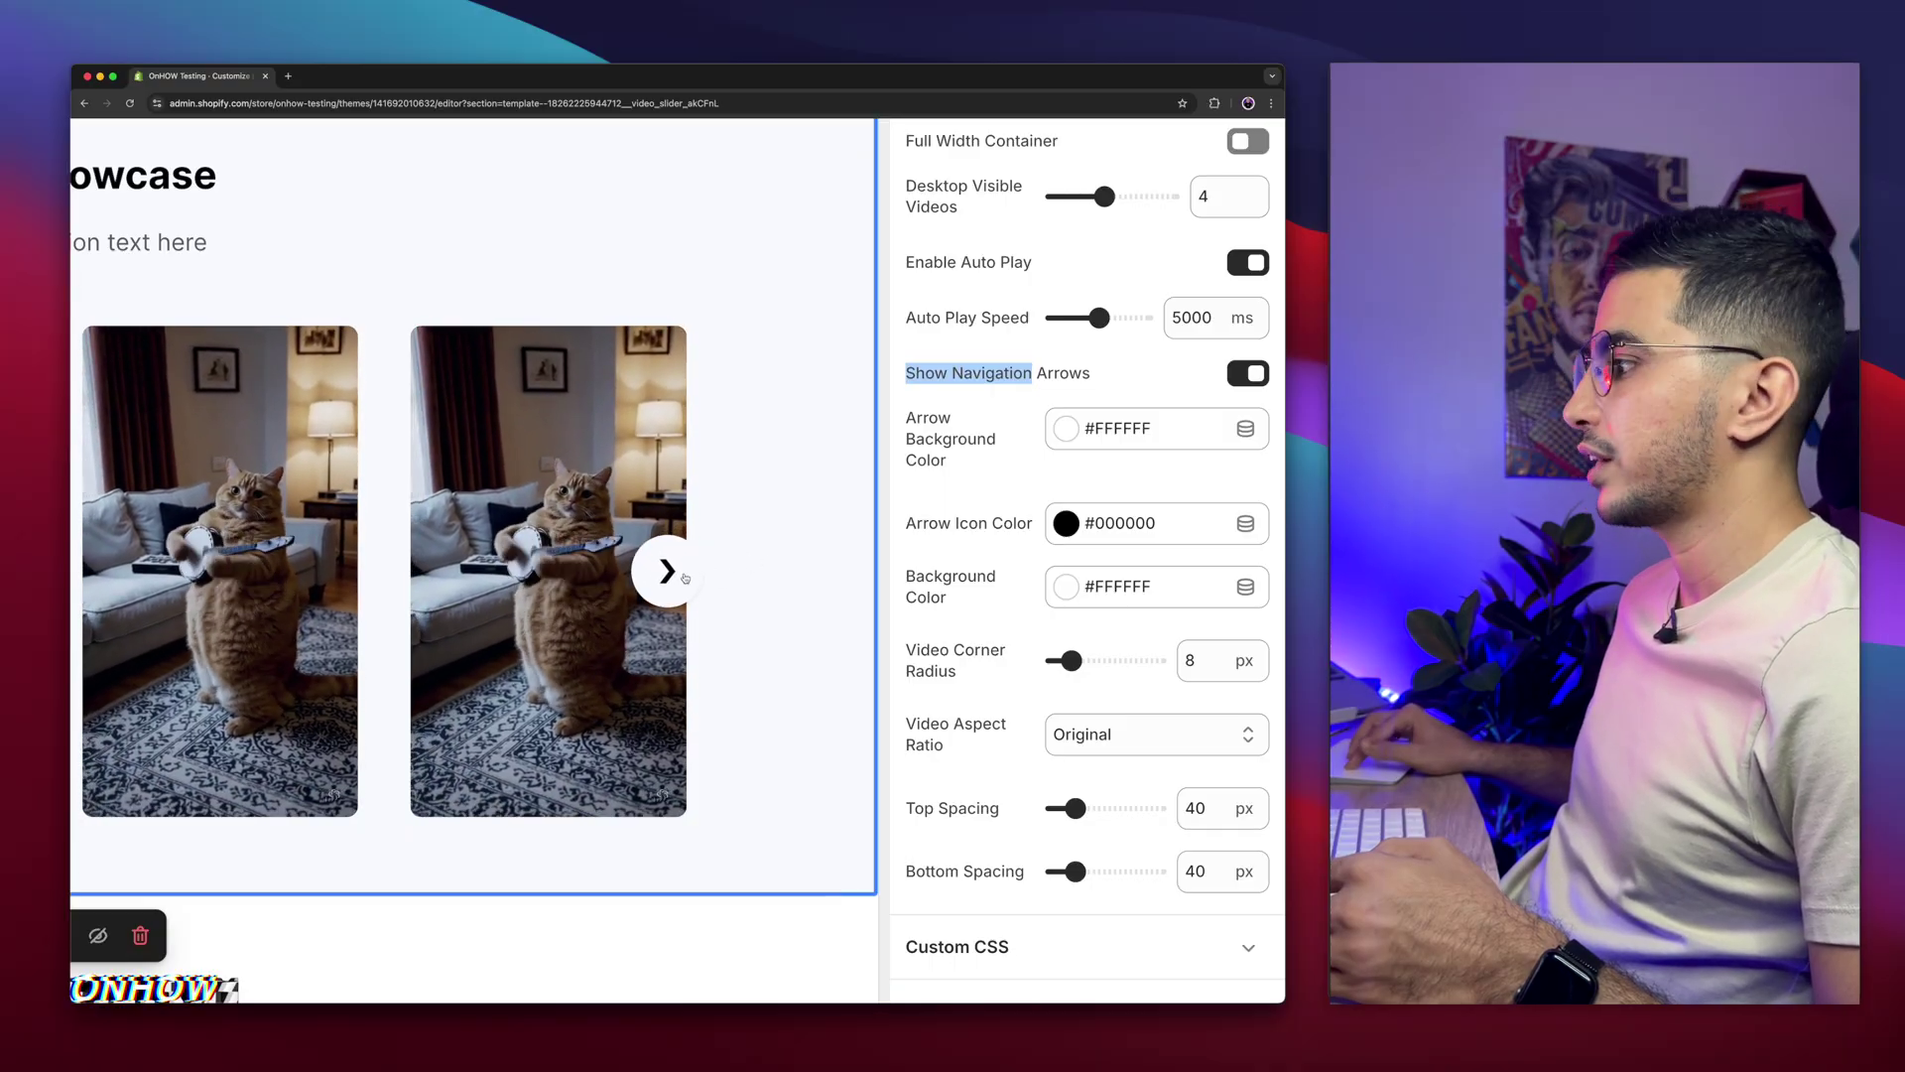
pyautogui.scroll(-2, 1077, 477)
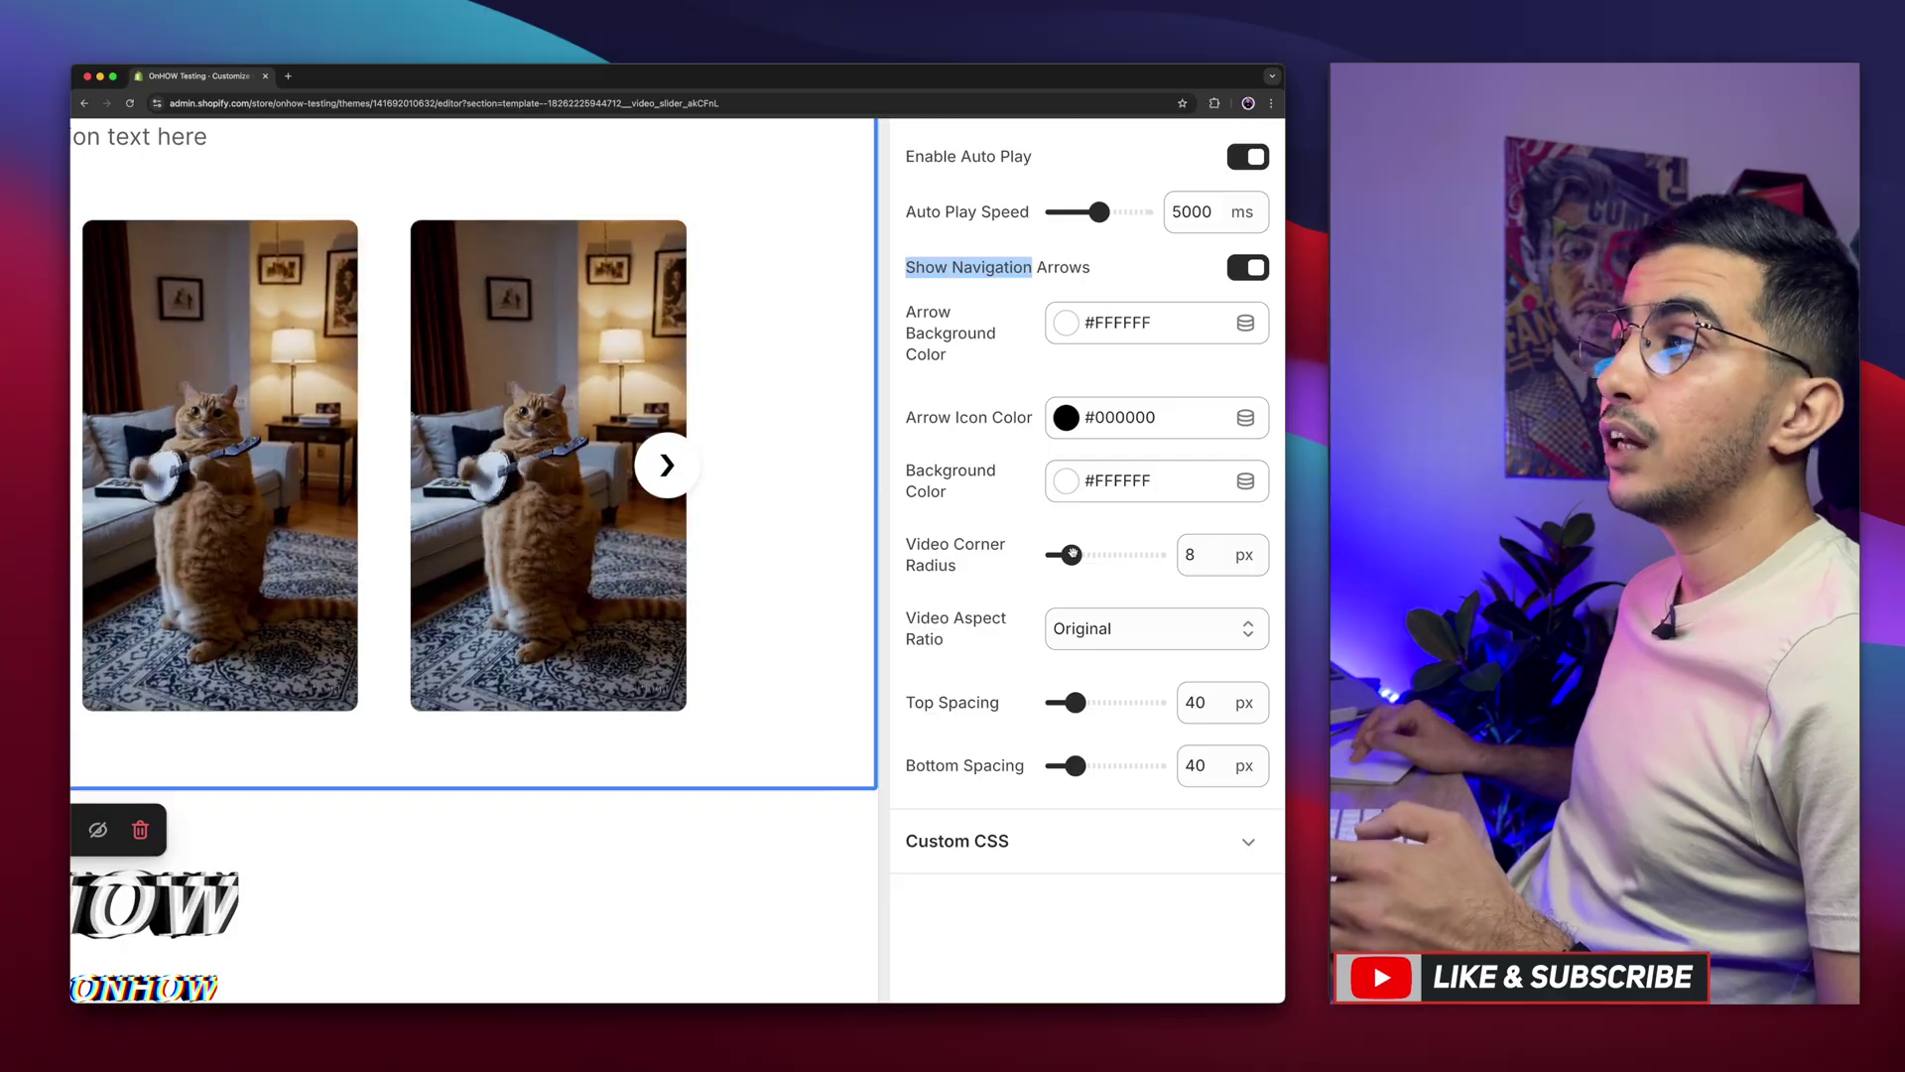
# Try 0 px and 20 px video corner radius, then settle on 6 px.
pyautogui.moveTo(1072, 553); pyautogui.dragTo(1032, 557)
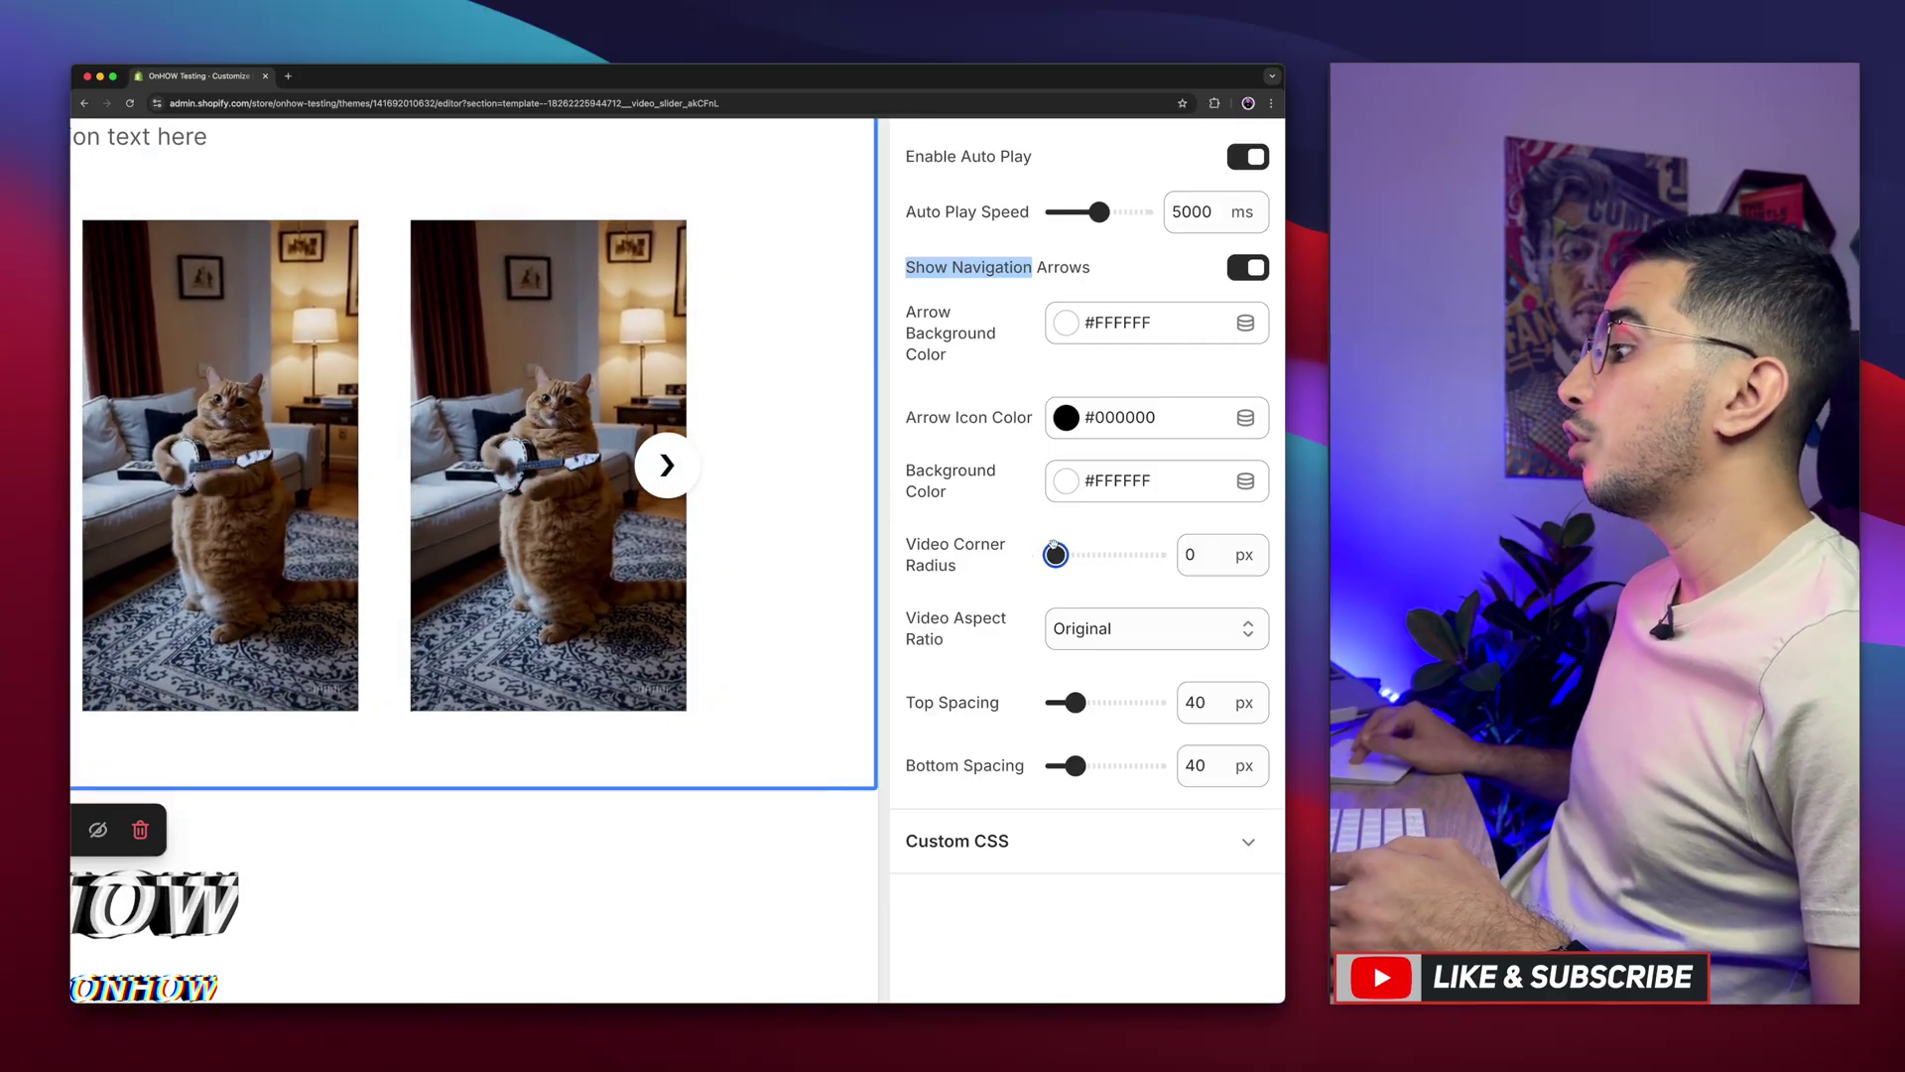
pyautogui.moveTo(1054, 552); pyautogui.dragTo(1097, 549)
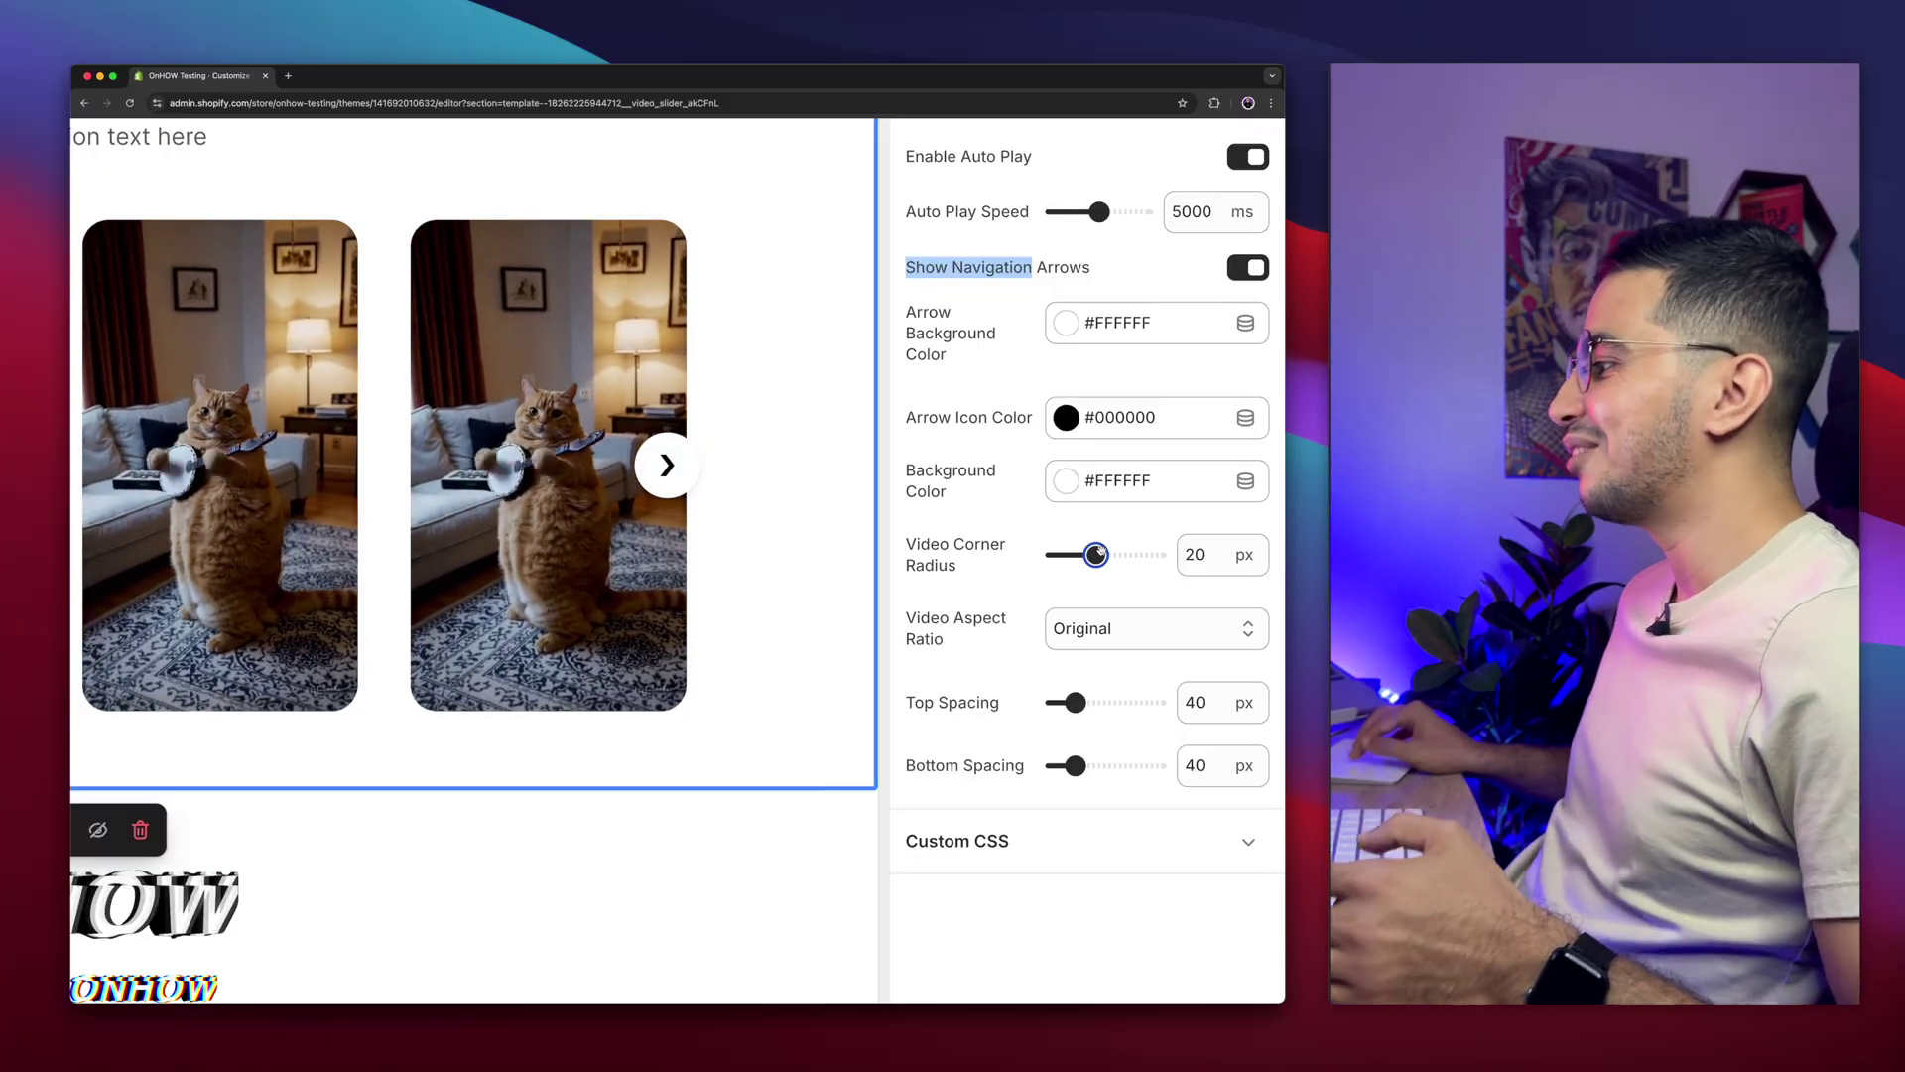
pyautogui.moveTo(1096, 554); pyautogui.dragTo(1068, 553)
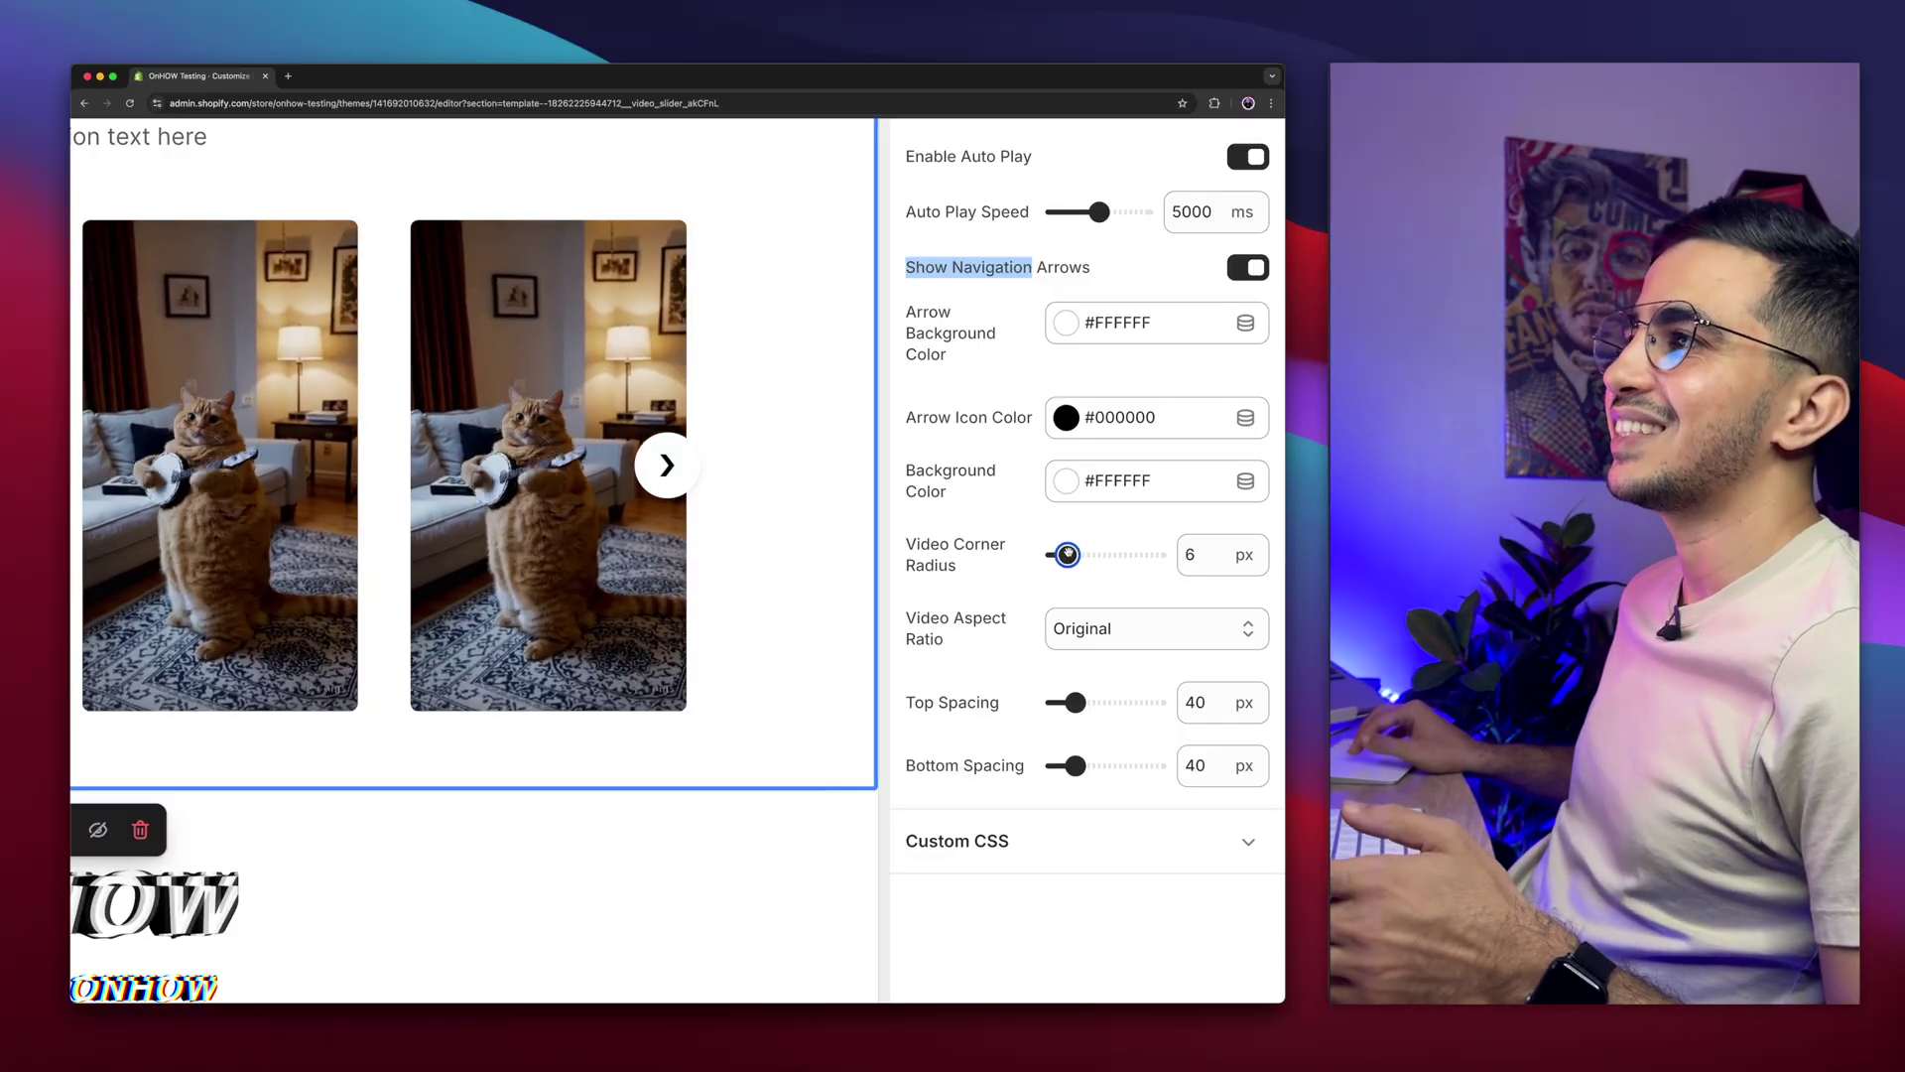
# Check the Video Aspect Ratio choices and keep Original selected.
pyautogui.scroll(-2, 987, 602)
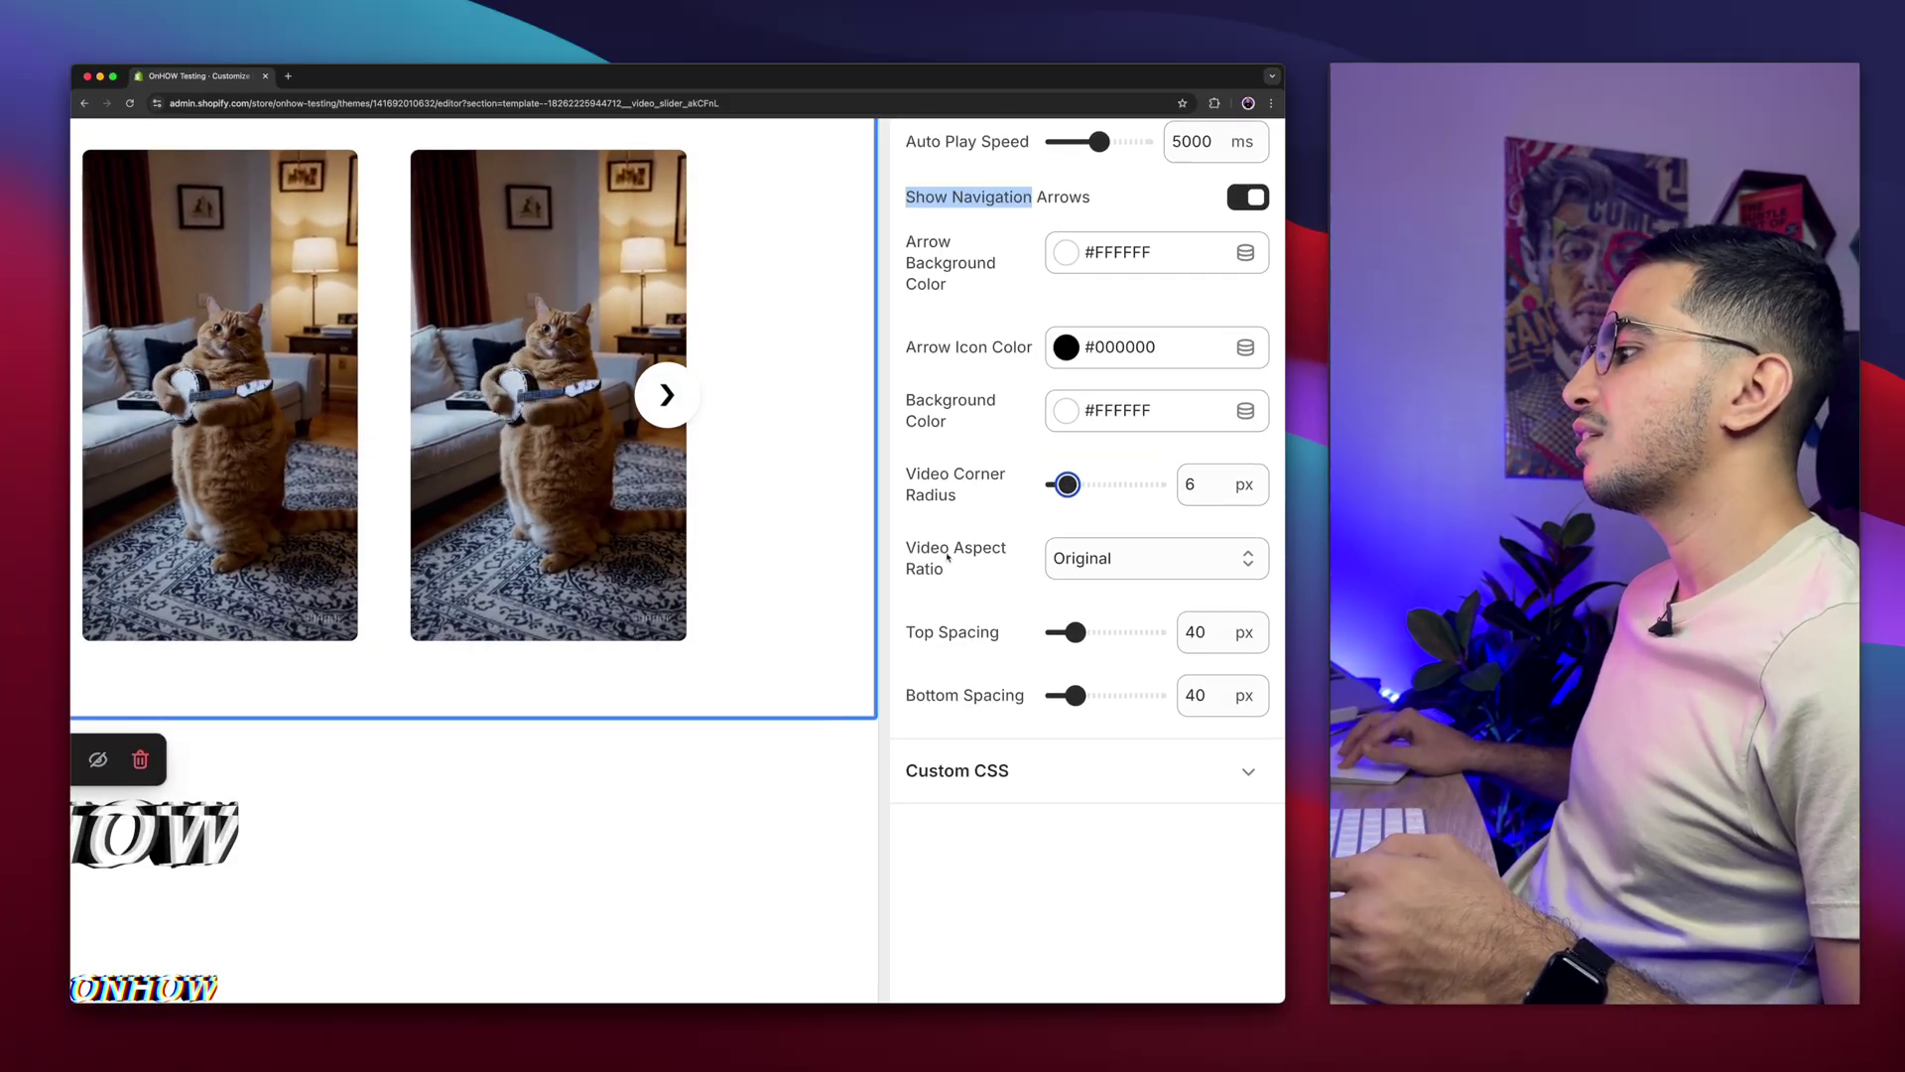
pyautogui.click(1098, 565)
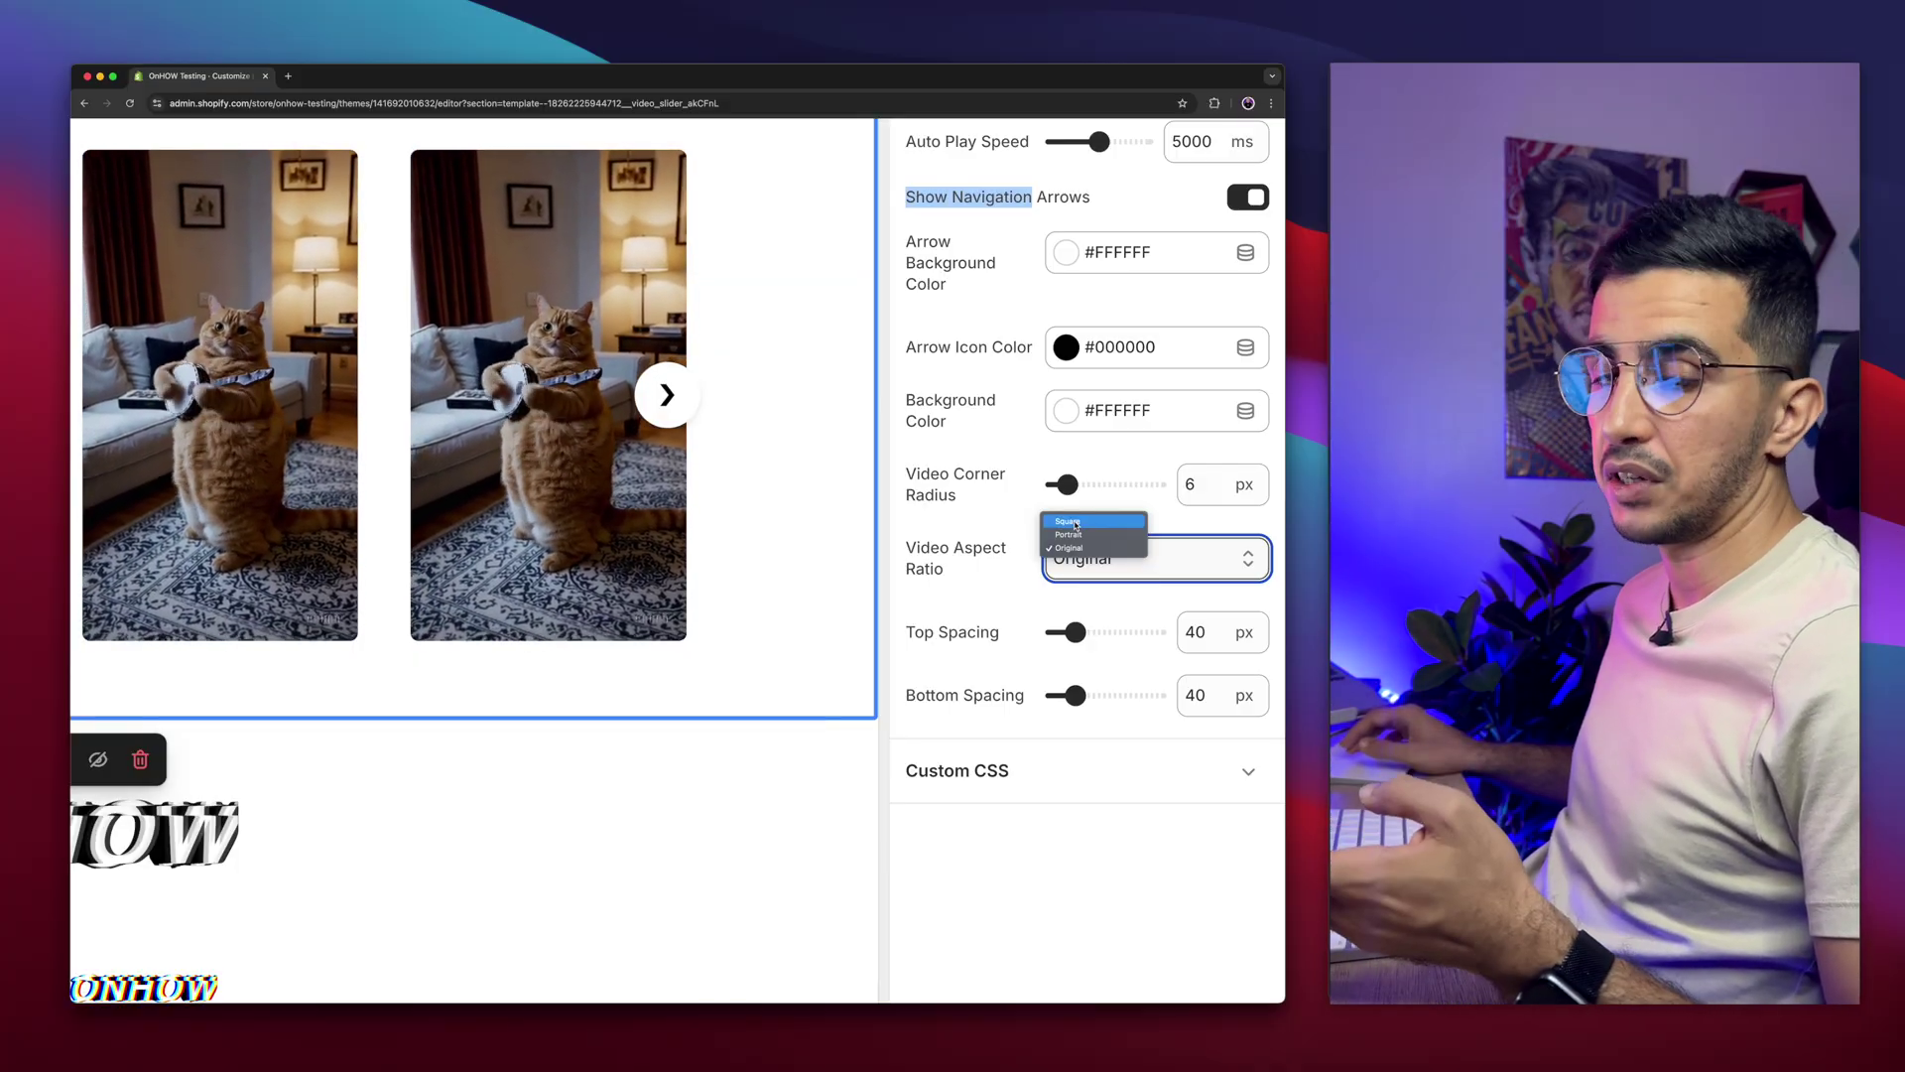
pyautogui.click(1069, 548)
pyautogui.scroll(-1, 1011, 635)
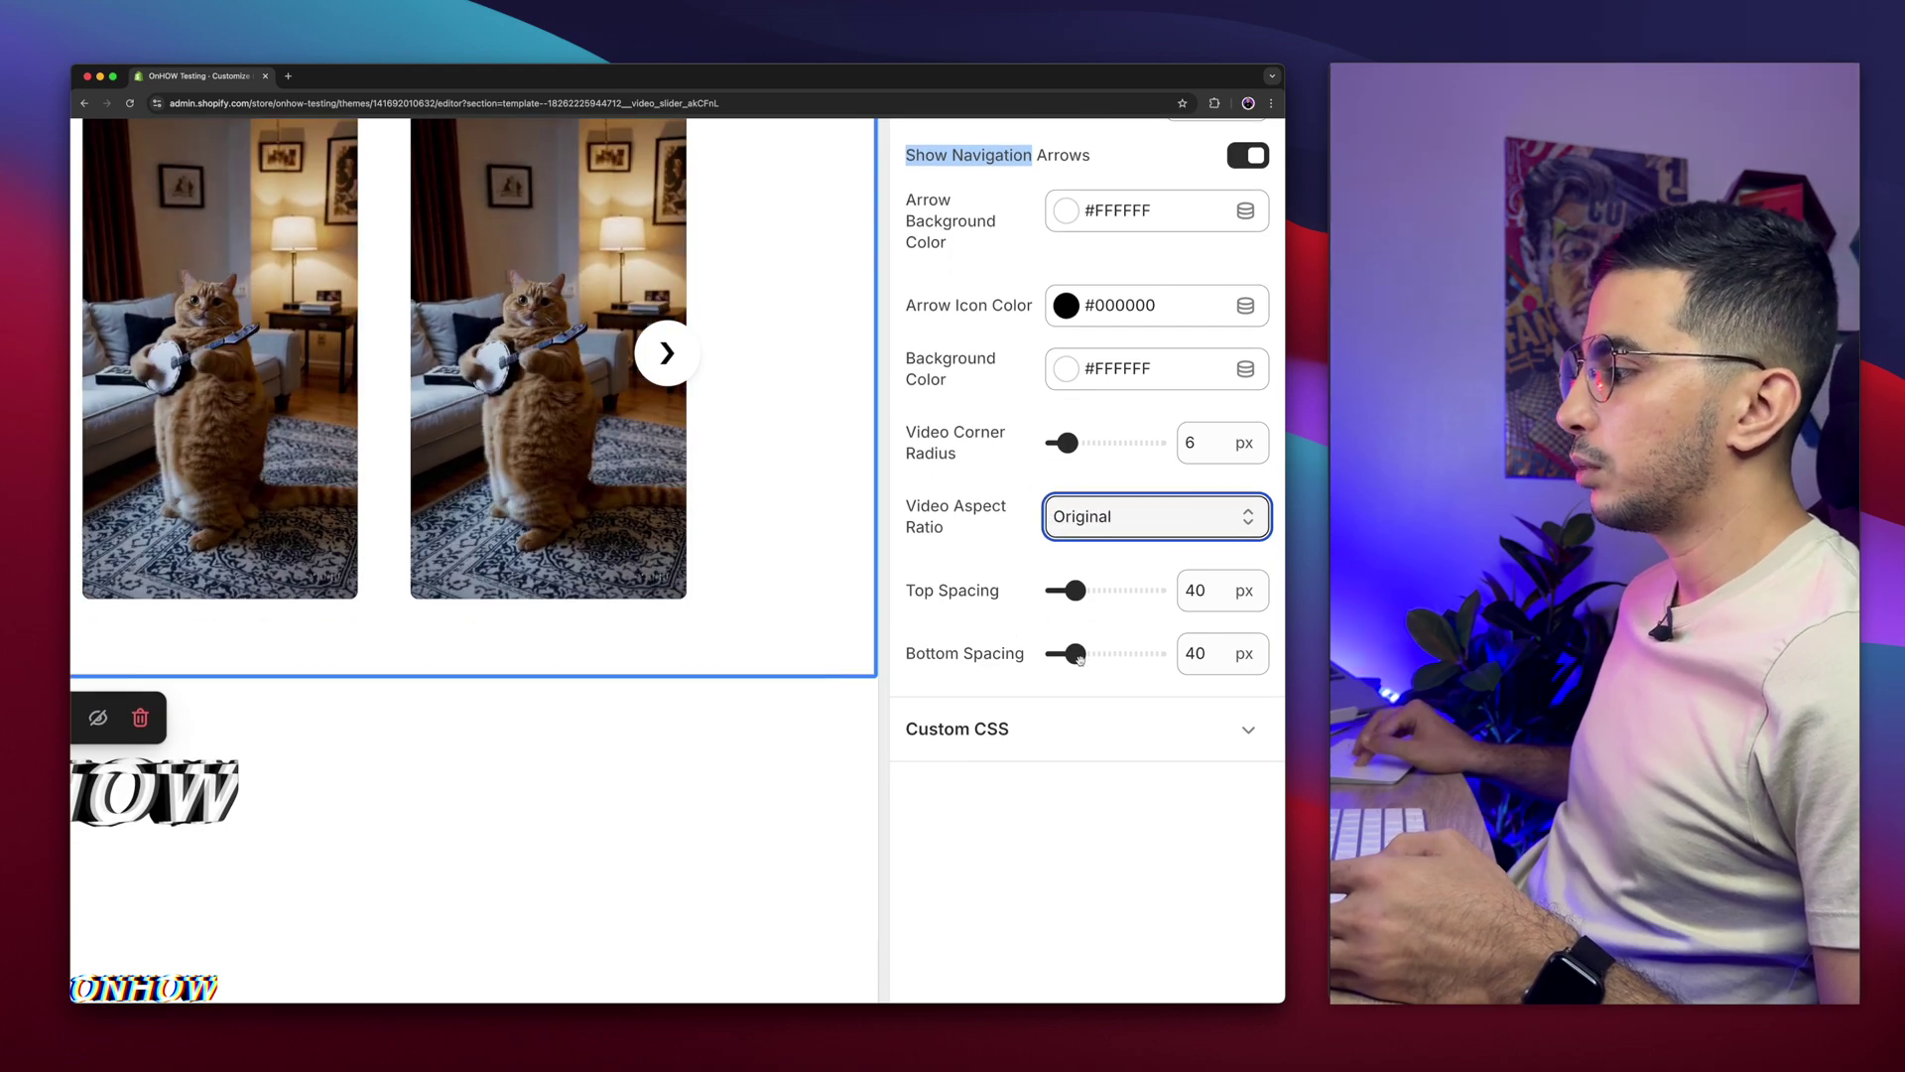
pyautogui.press('super+0')
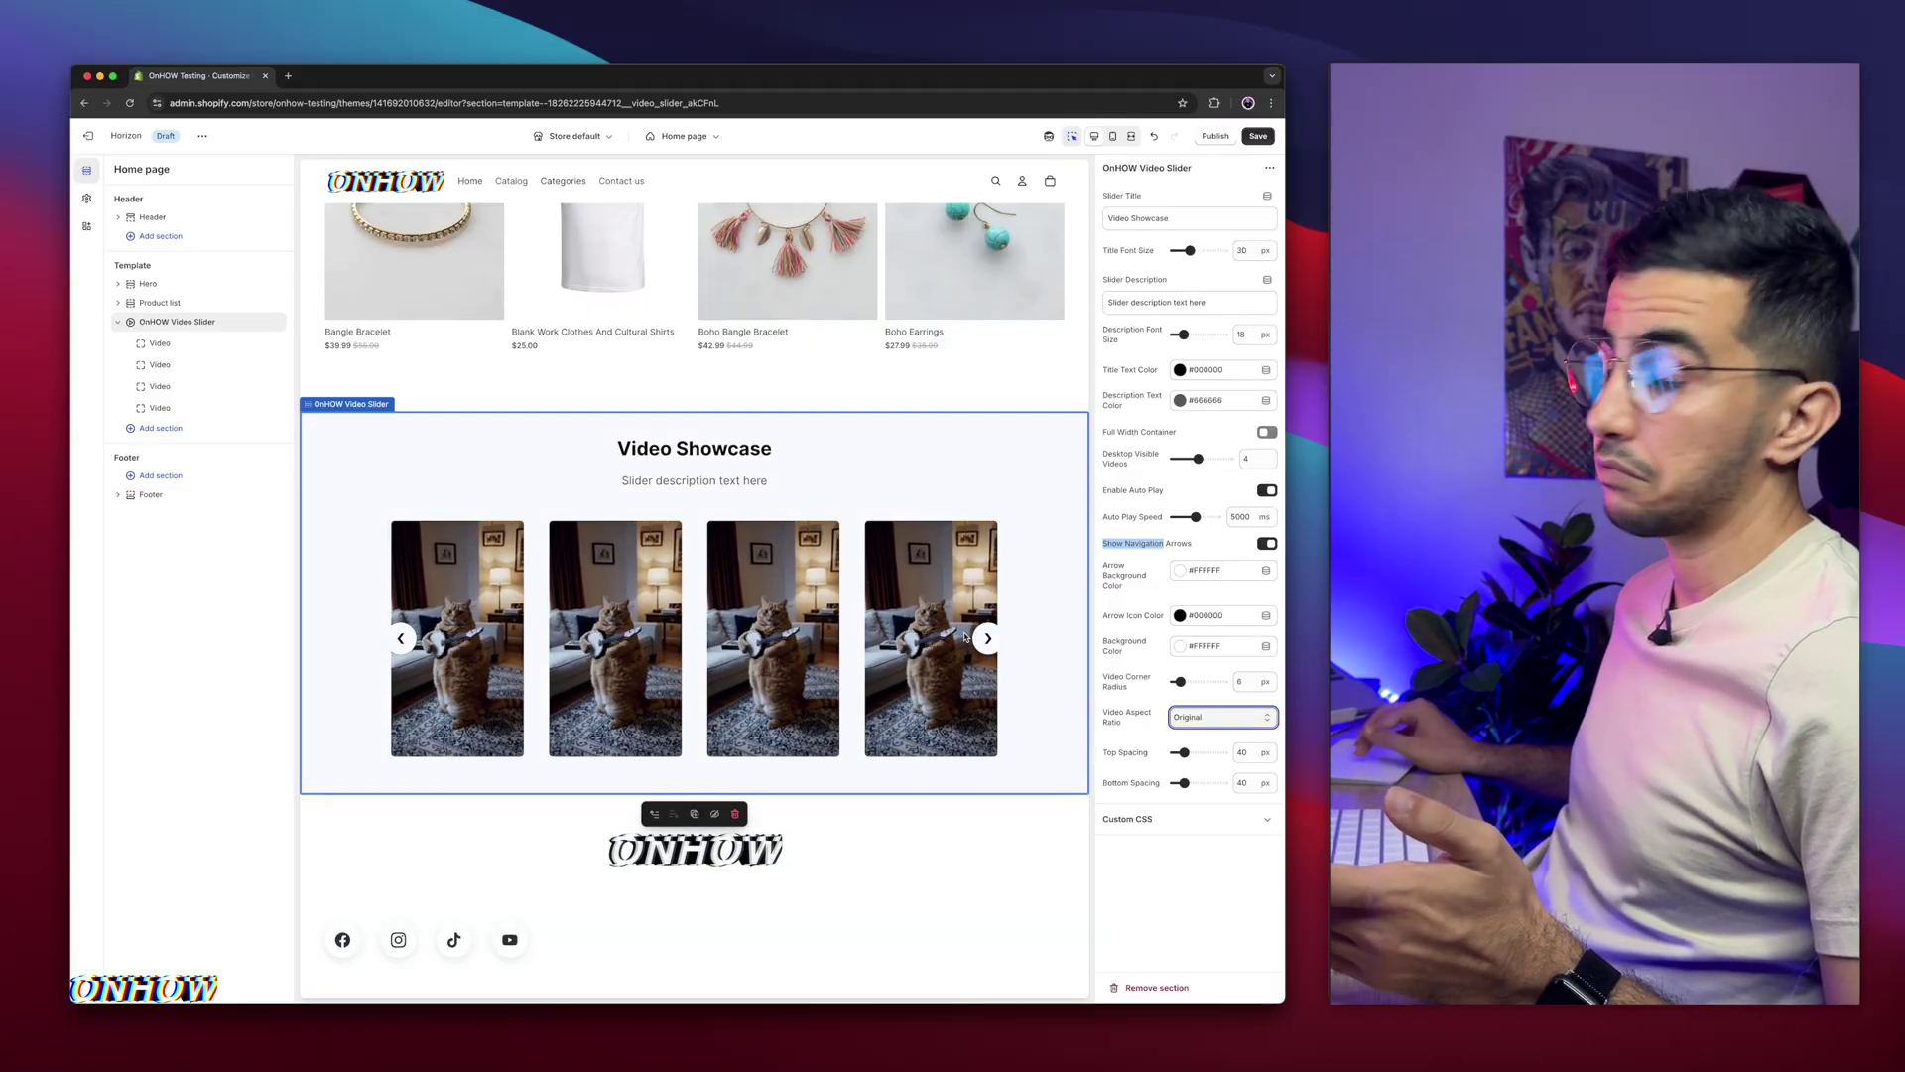
# Insert a fifth Video block below the last one in the OnHOW Video Slider section.
pyautogui.scroll(5, 132, 324)
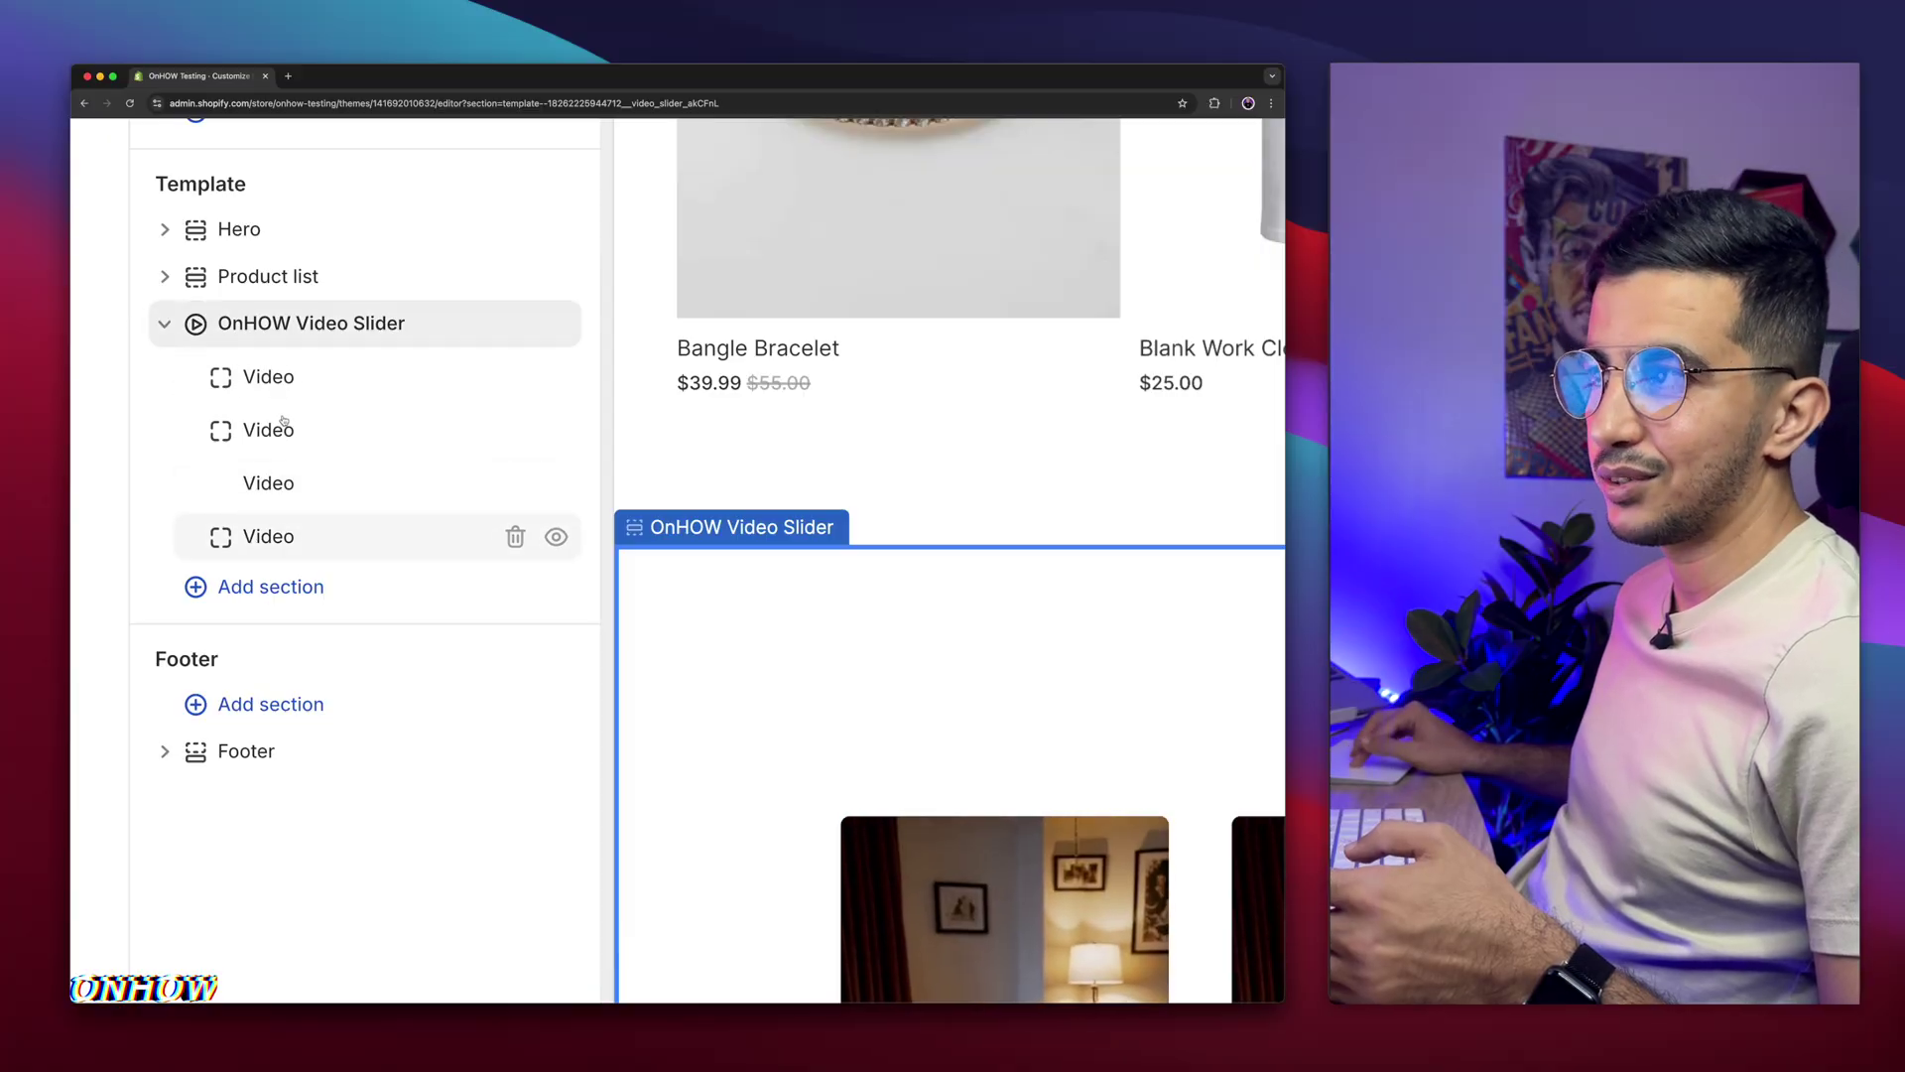
pyautogui.moveTo(367, 566)
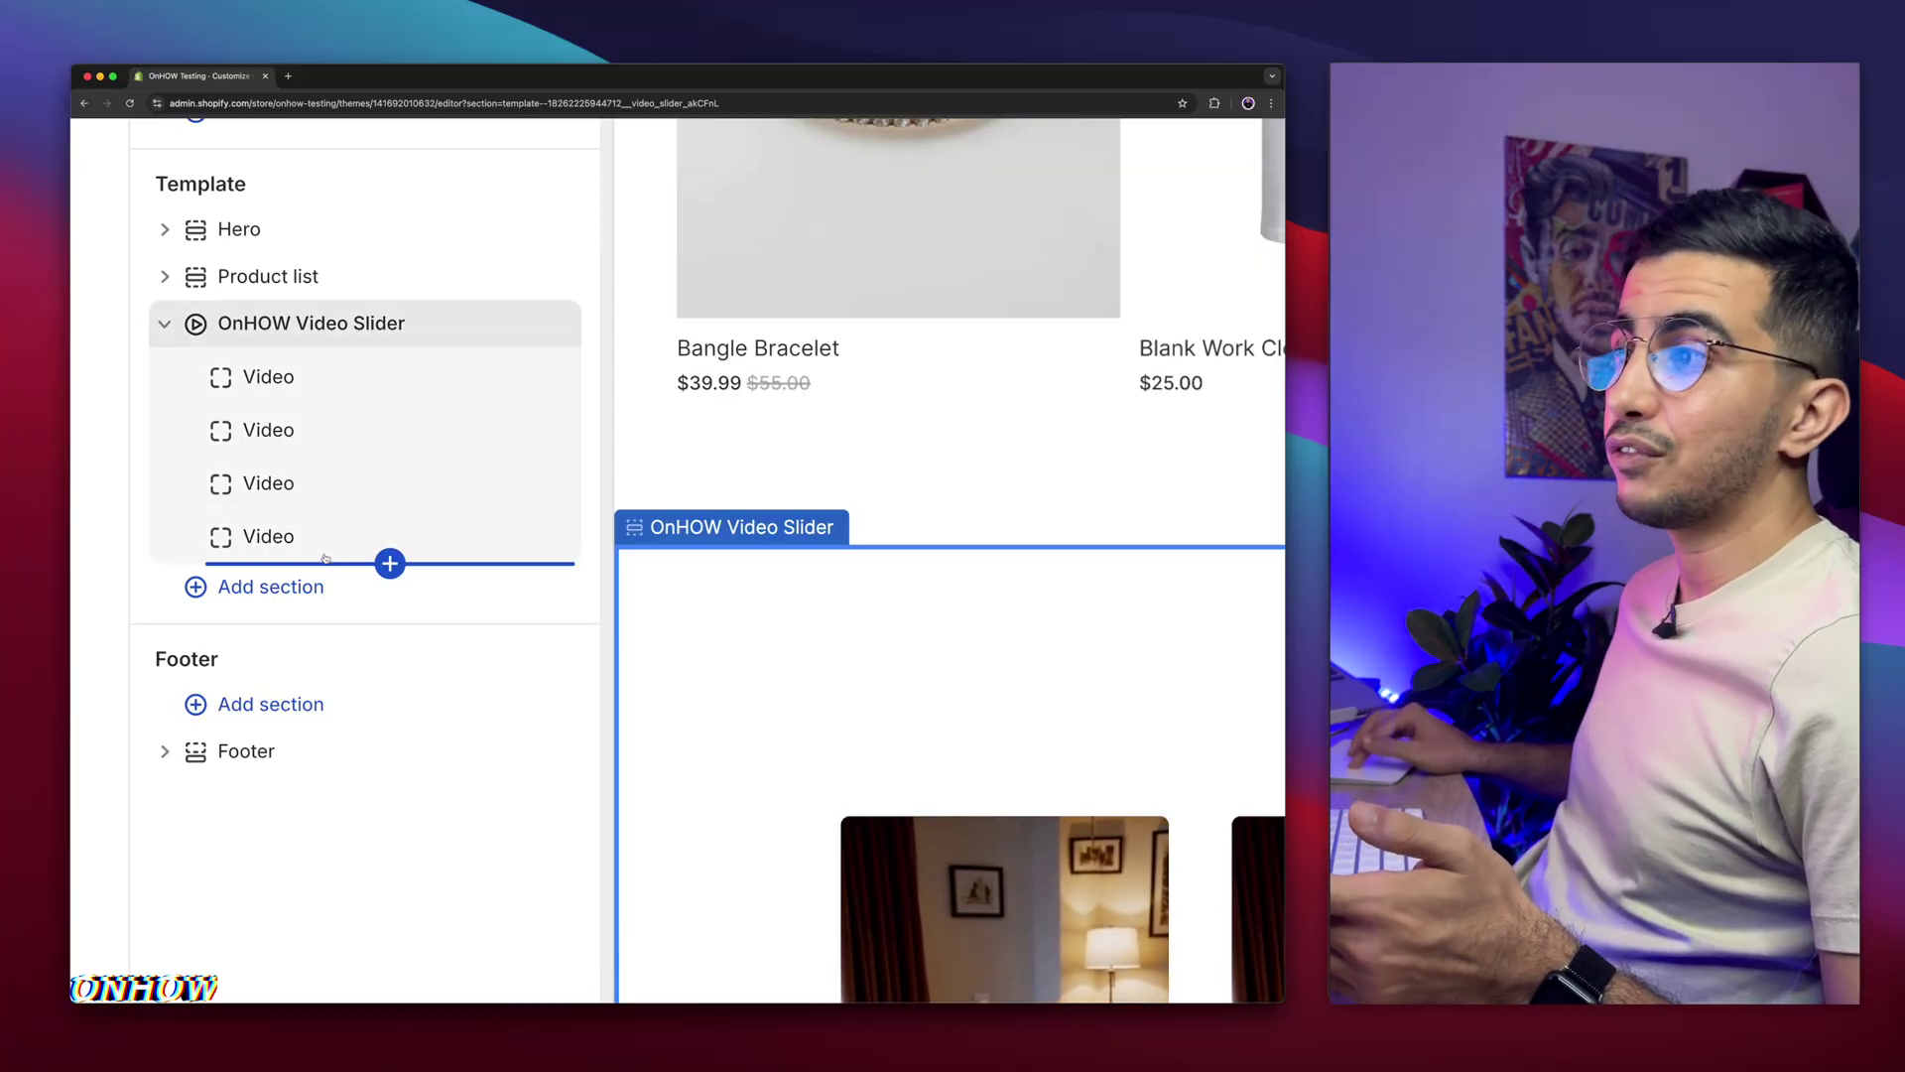
pyautogui.click(389, 564)
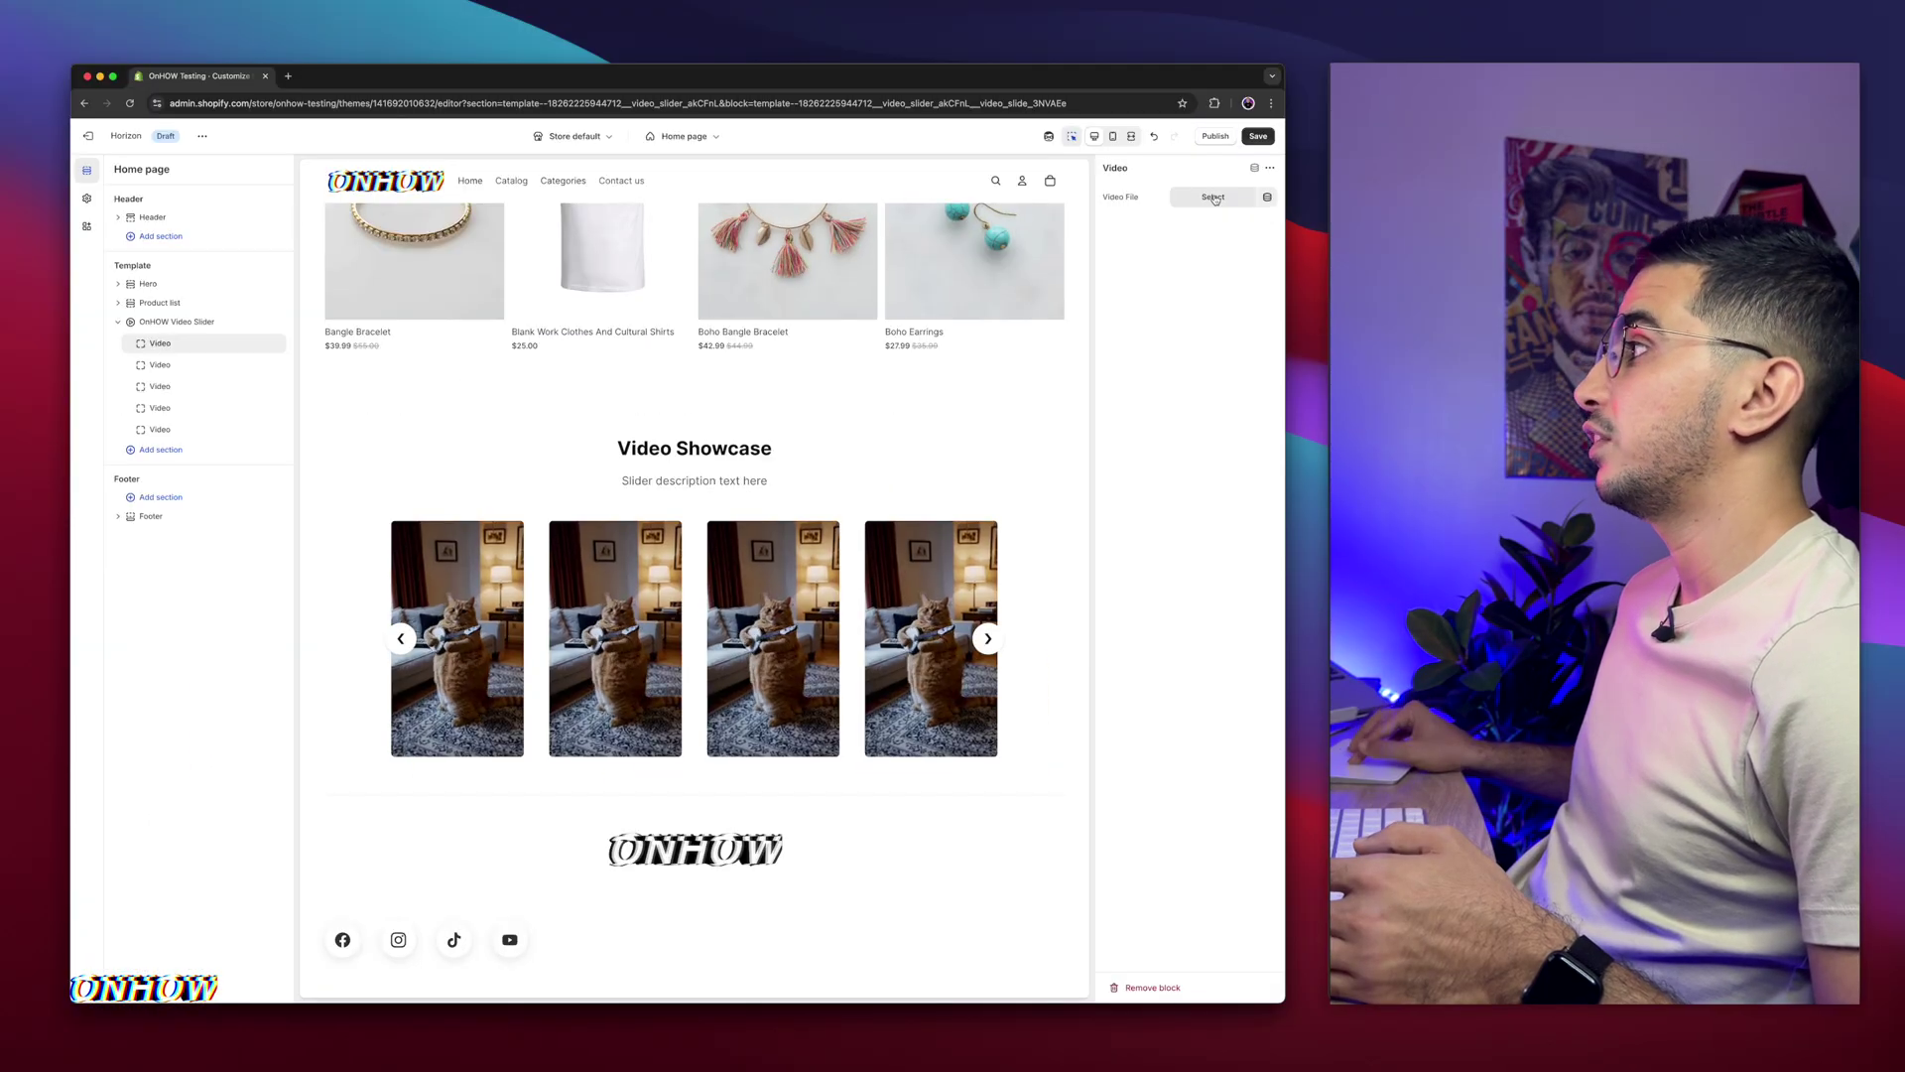
# Pick the 'tiny' MP4 from the store's files as the block's video file.
pyautogui.click(1186, 200)
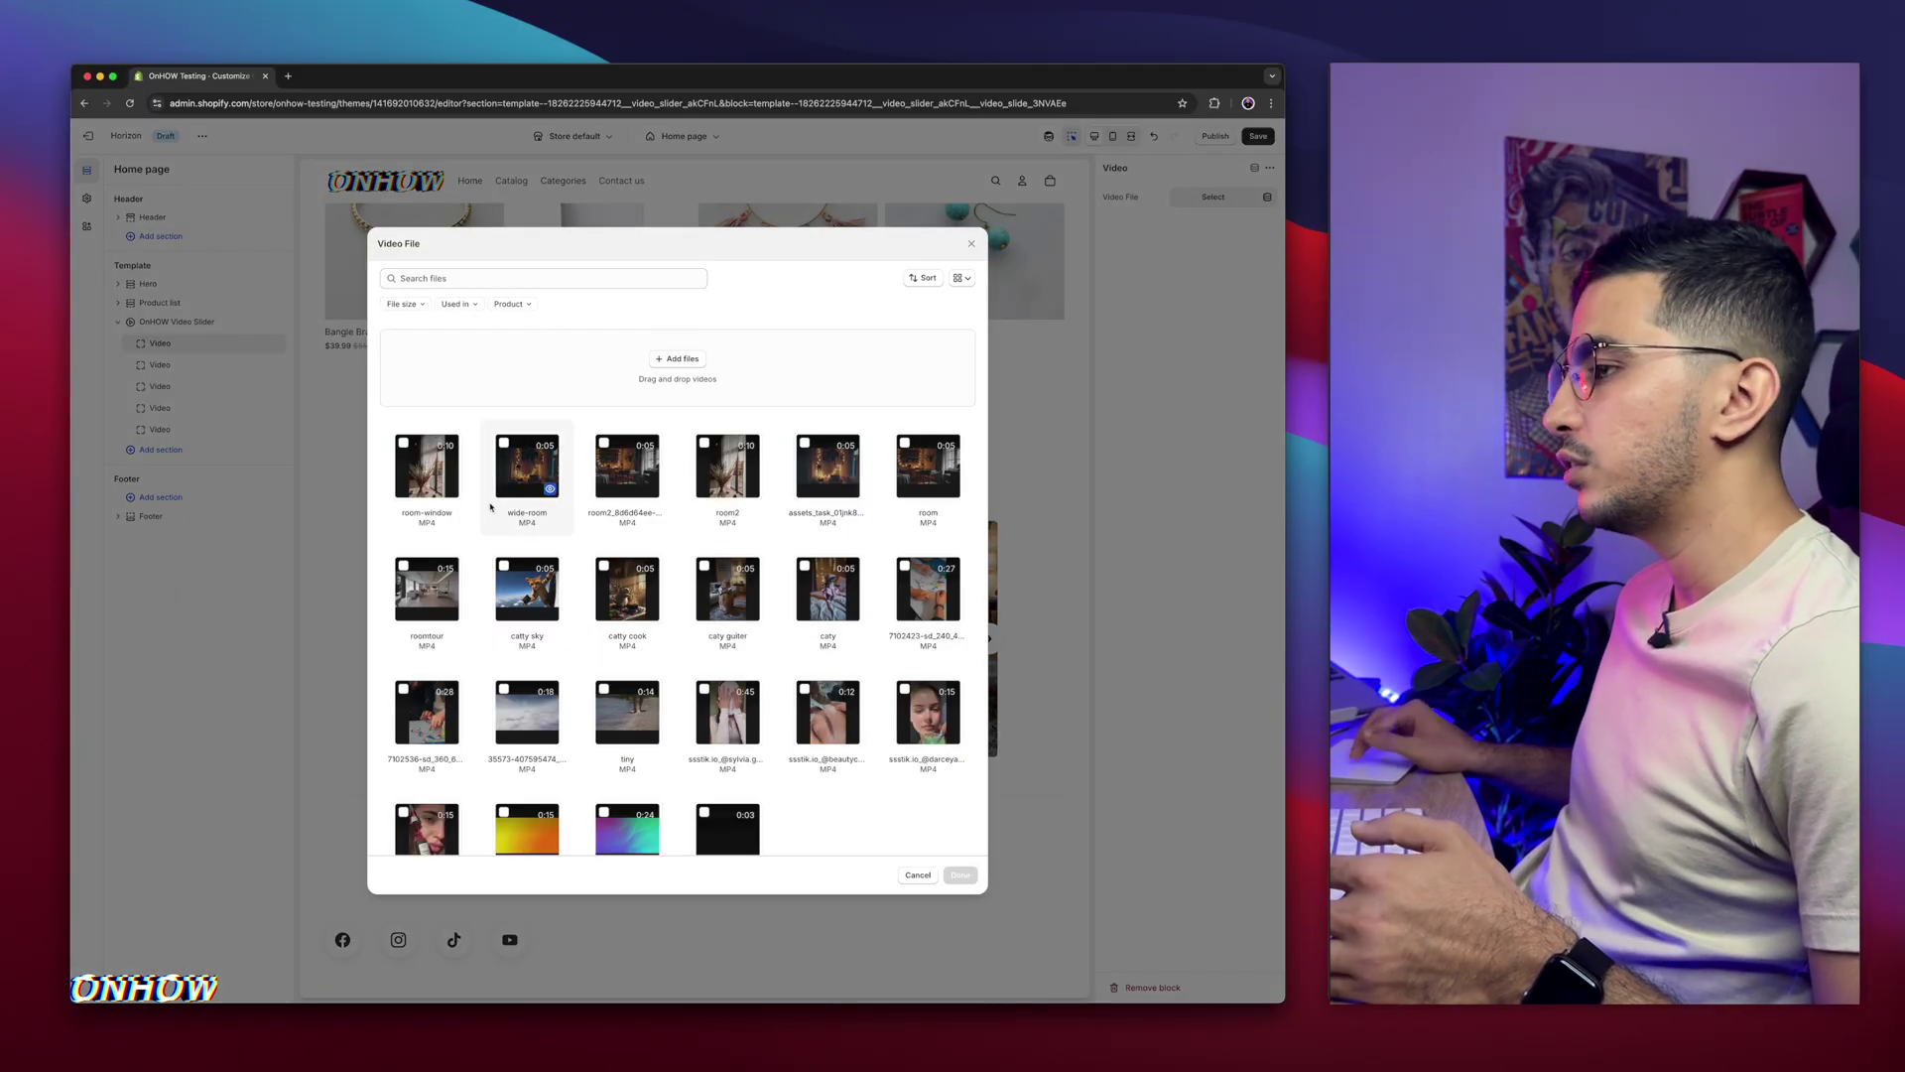
pyautogui.scroll(-1, 936, 791)
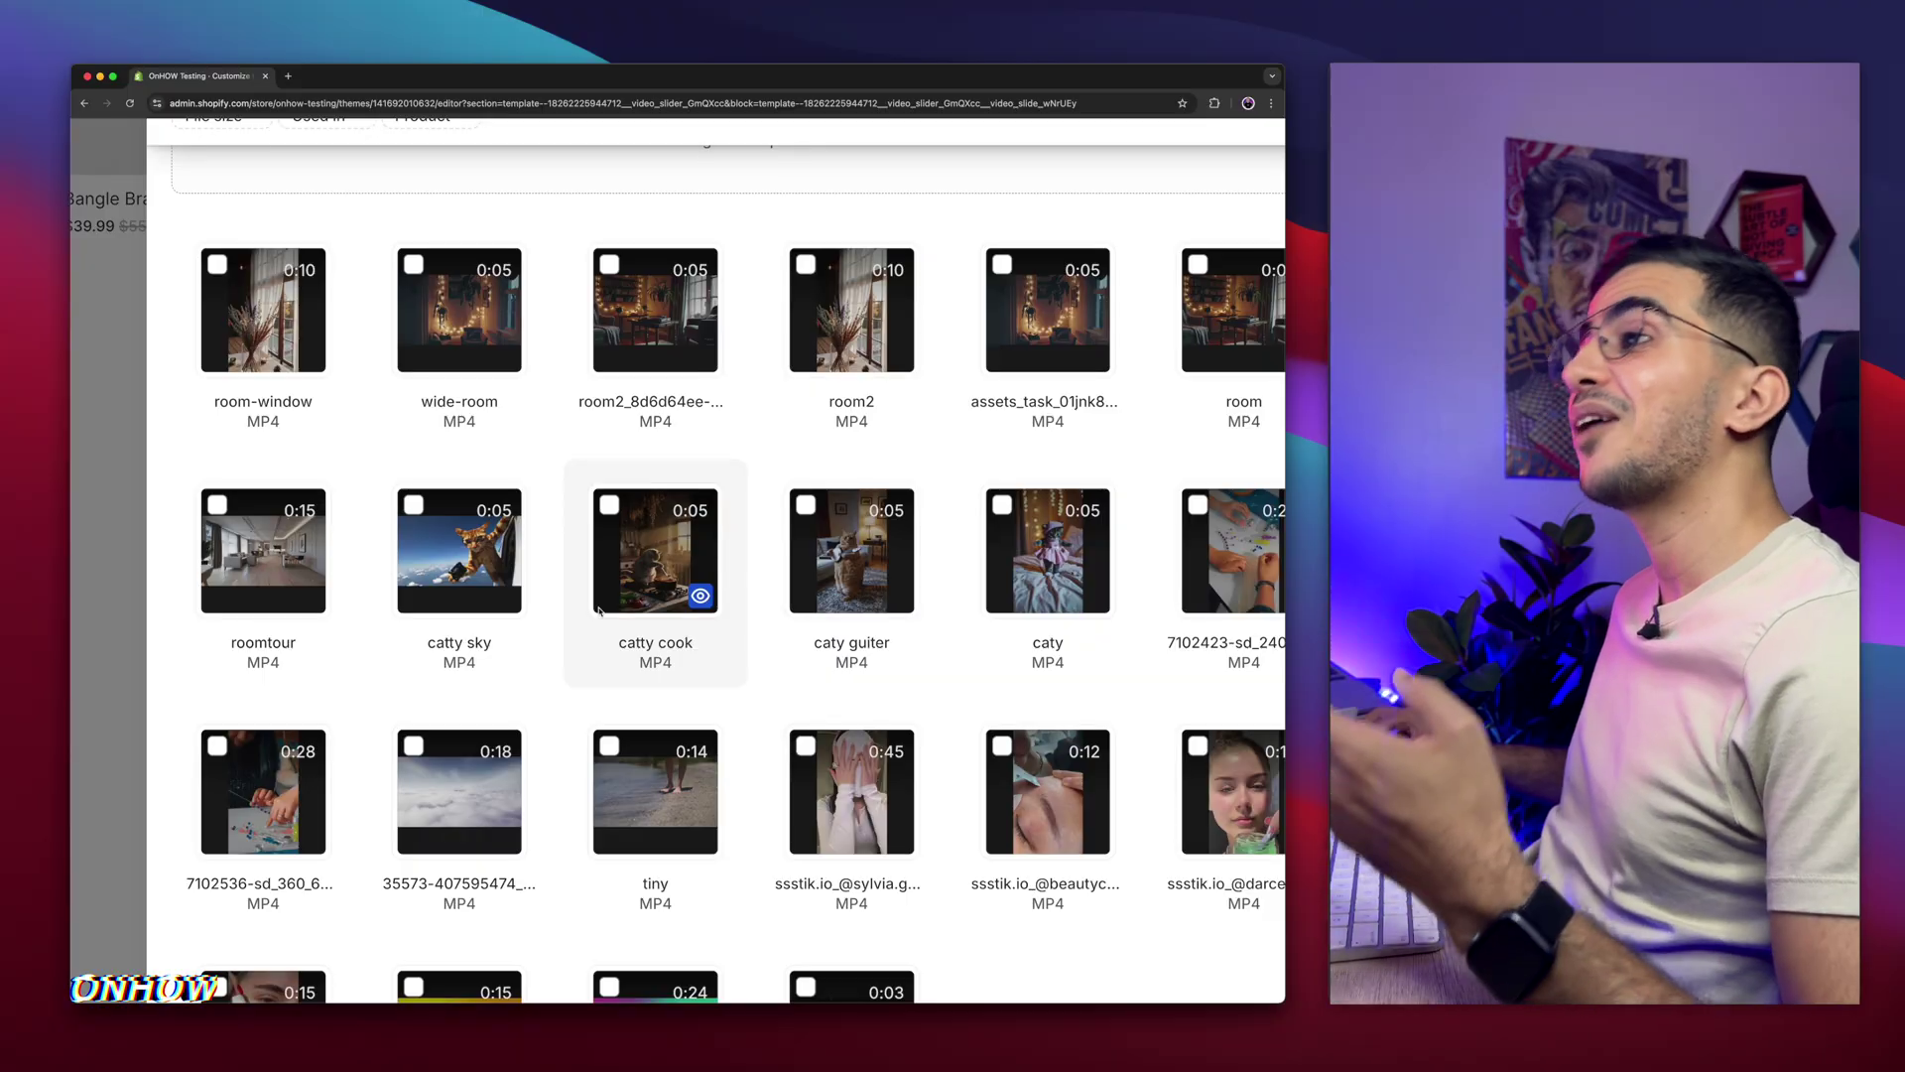
pyautogui.scroll(-5, 599, 612)
pyautogui.click(599, 612)
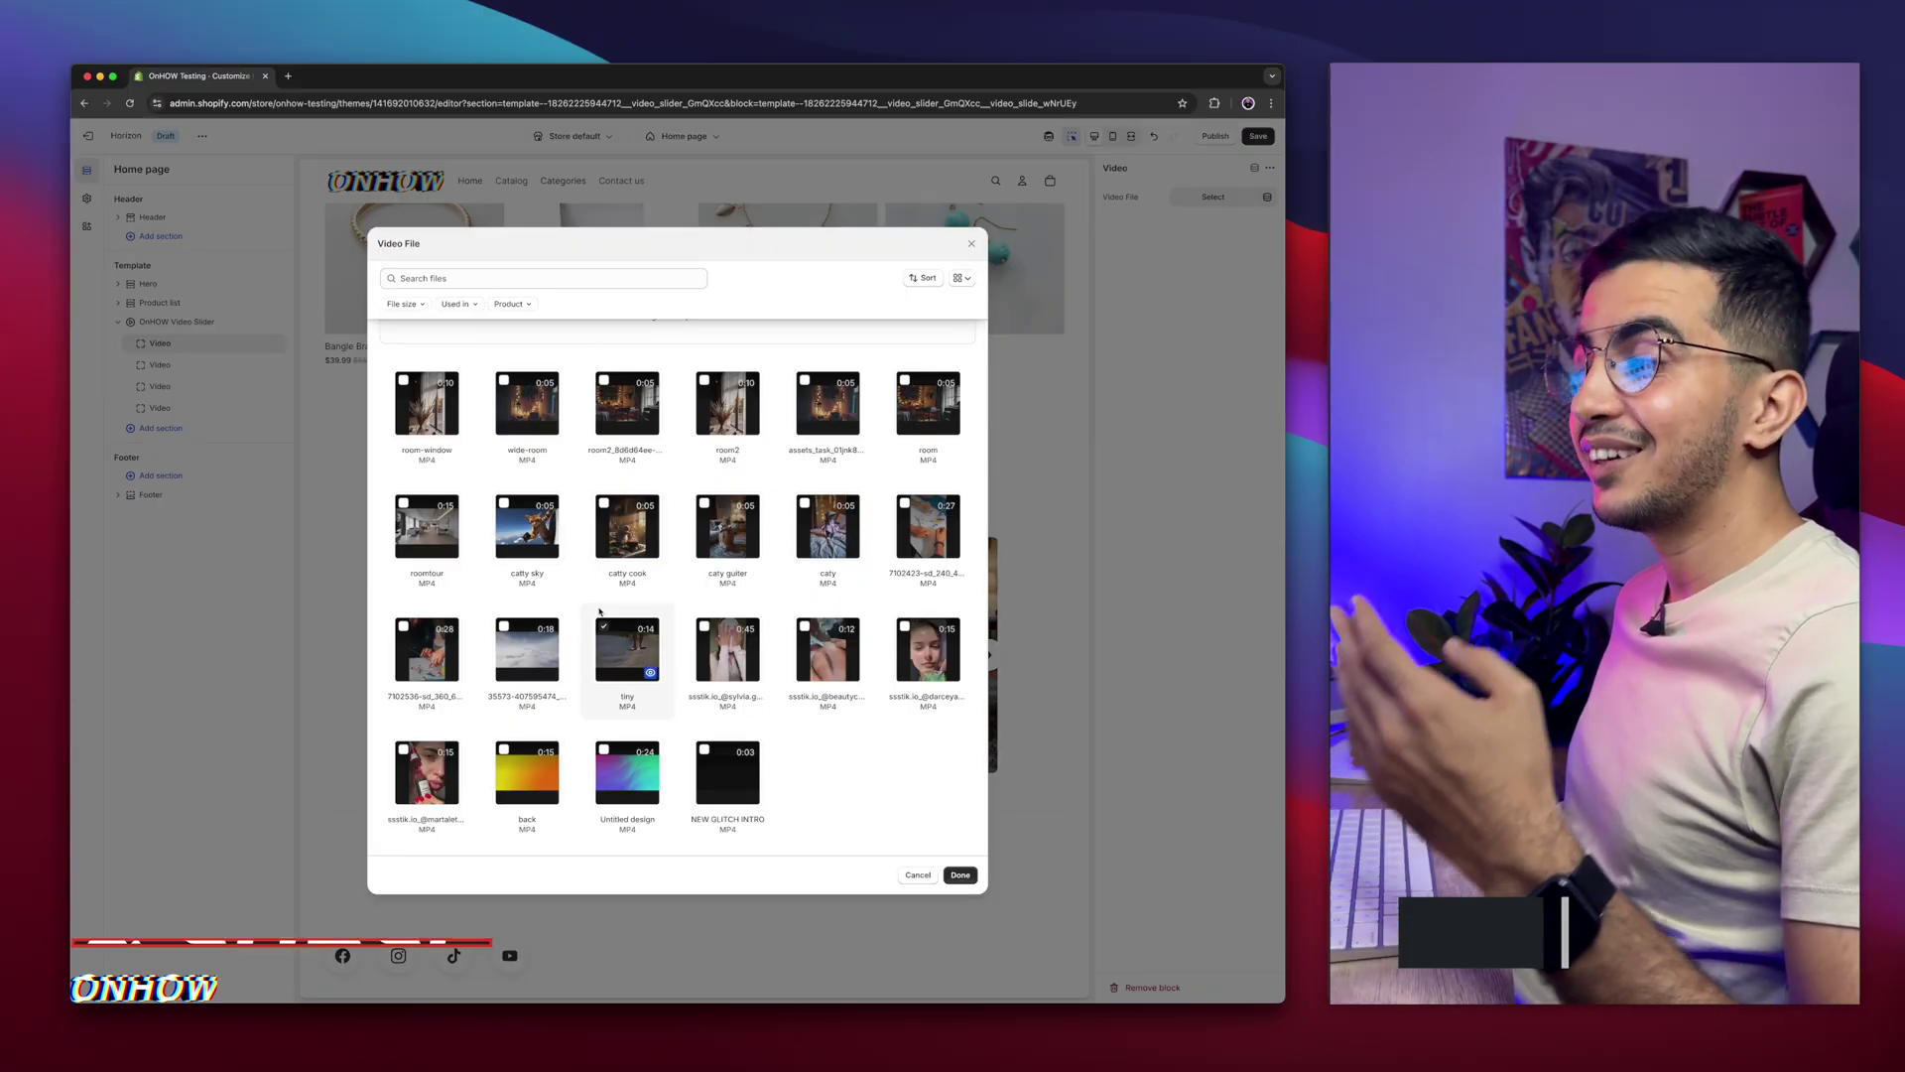